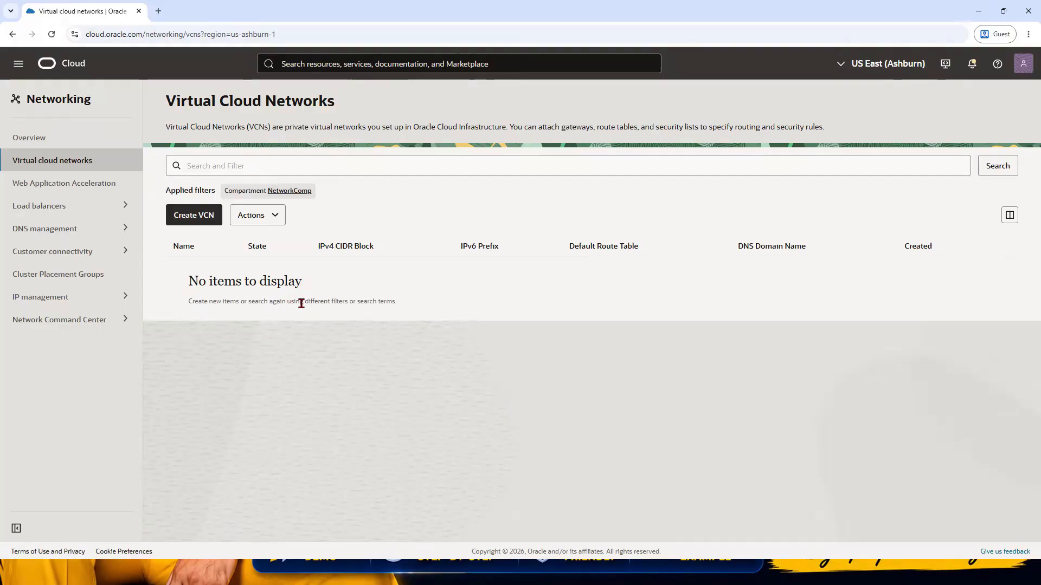
Step: Open the Virtual Cloud Networks list and check that the compartment filter is set to NetworkComp
left_click(18, 64)
left_click(22, 210)
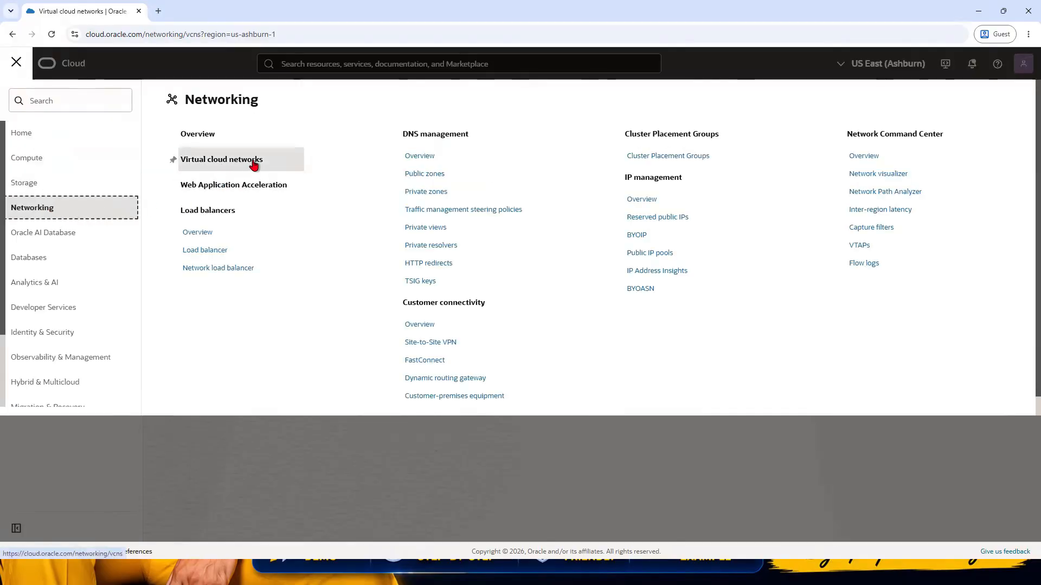
left_click(251, 164)
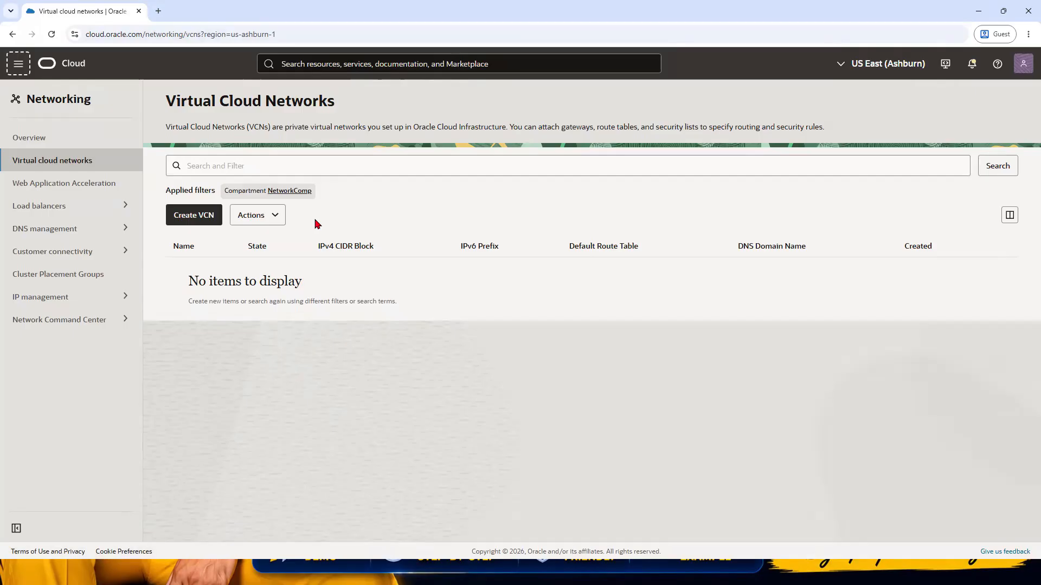
left_click(301, 195)
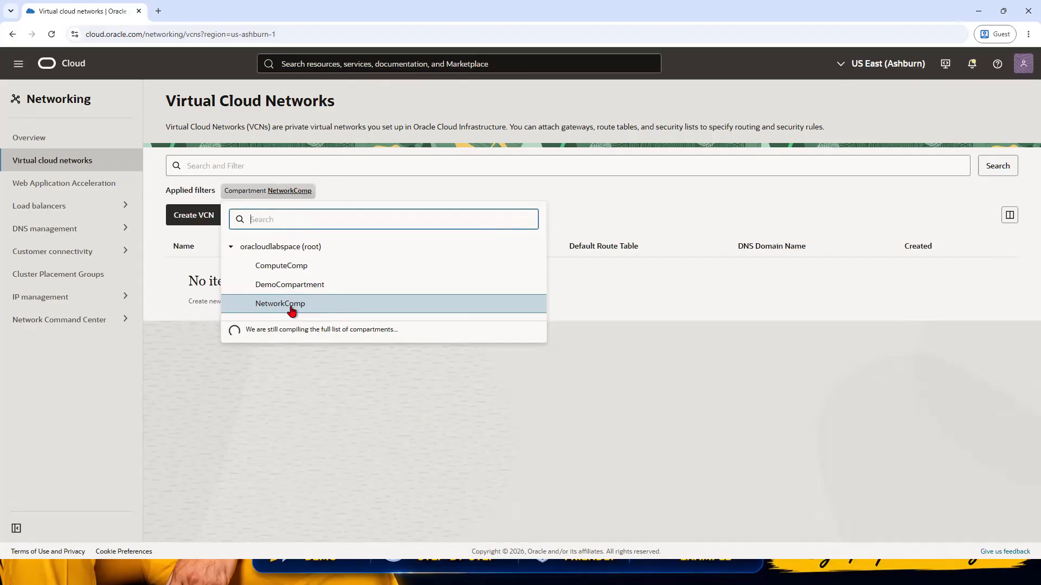
left_click(484, 433)
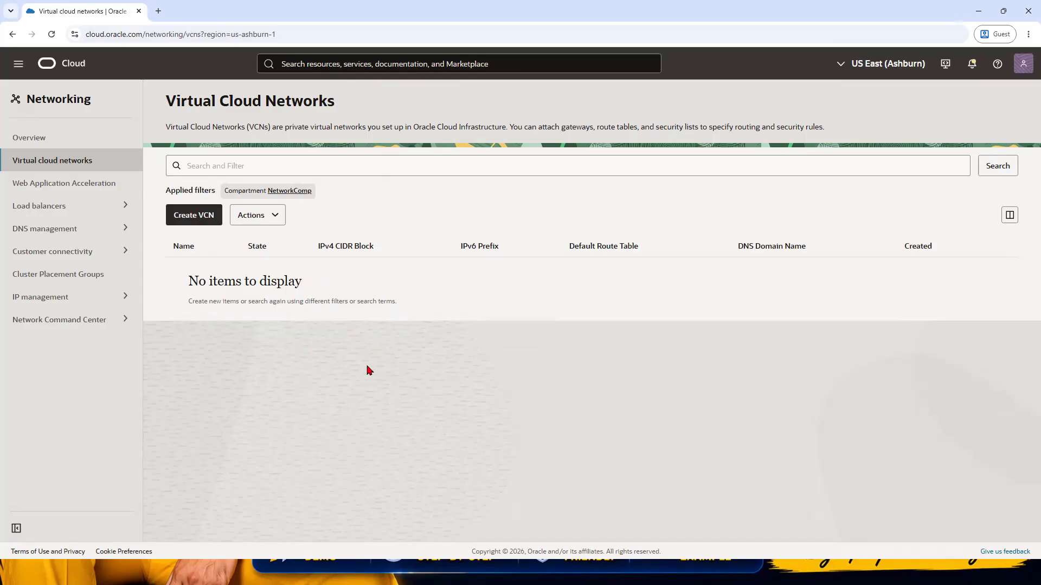
Step: Start the VCN Wizard with the Create VCN with Internet Connectivity option
left_click(276, 216)
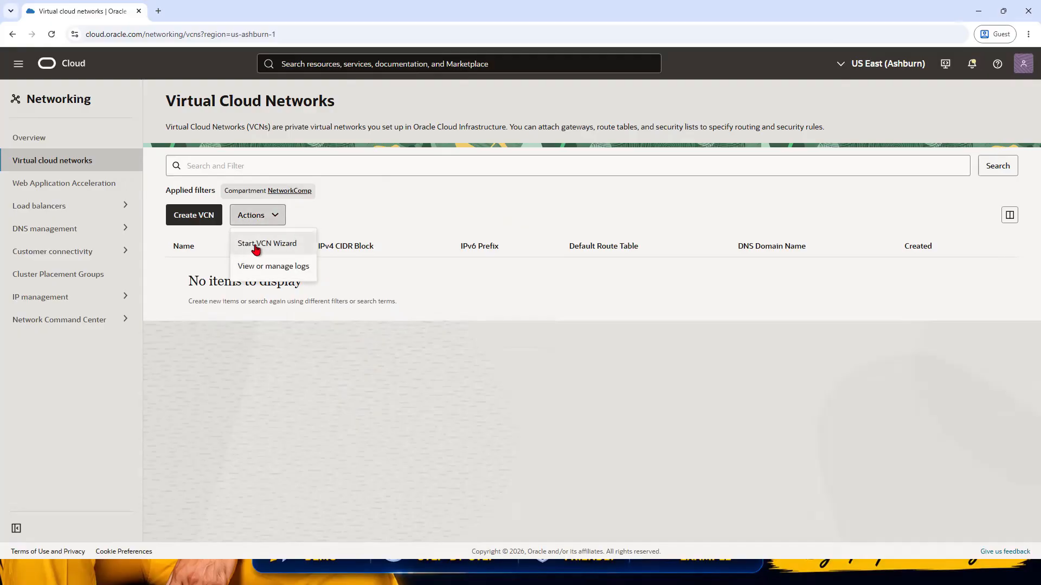
left_click(295, 244)
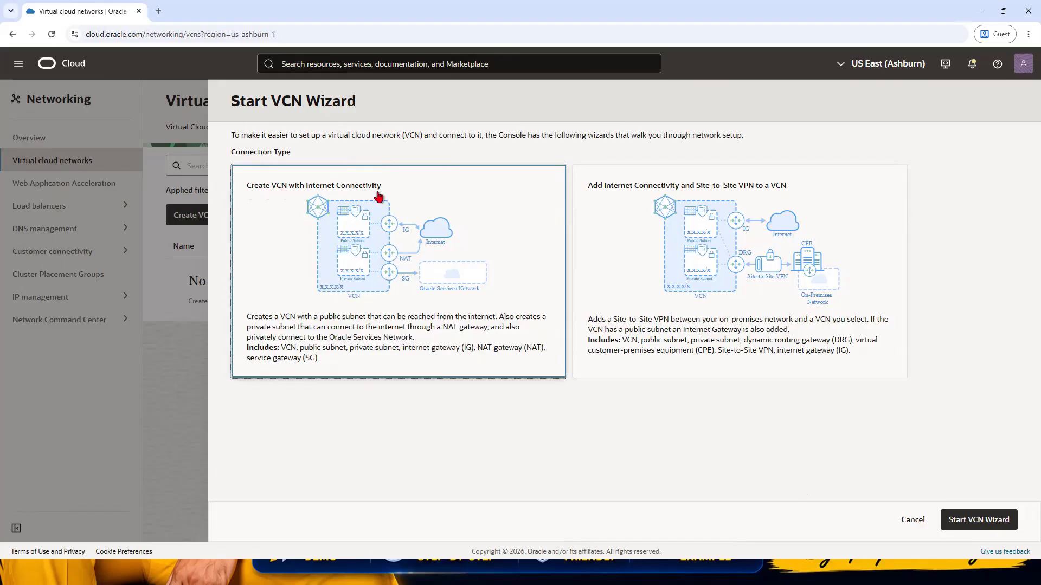
left_click(997, 522)
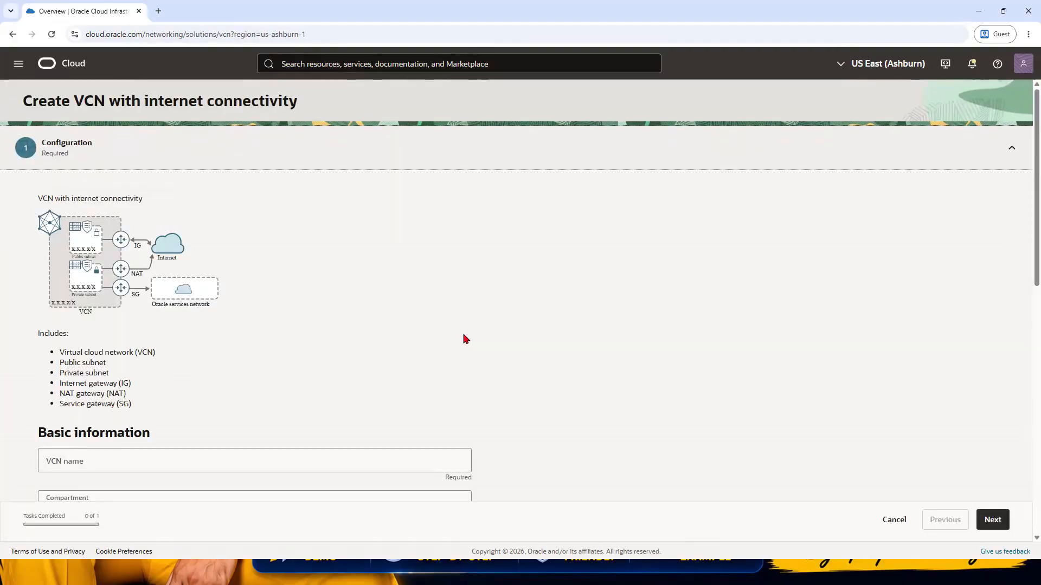
Step: Name the VCN DemoVCN and keep 10.0.0.0/16 as its IPv4 CIDR block
scroll(310, 356, "down", 3)
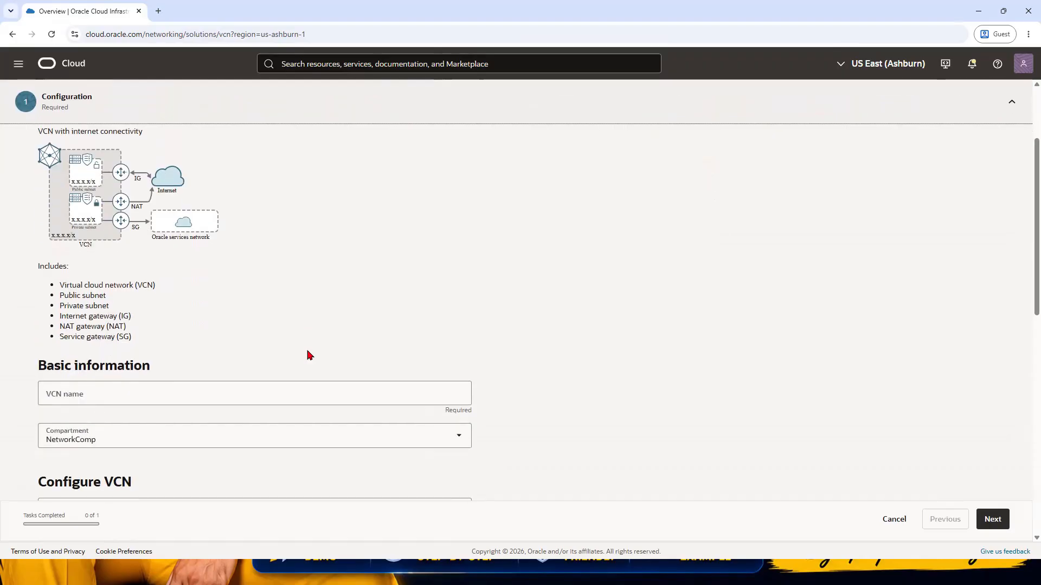
left_click(64, 344)
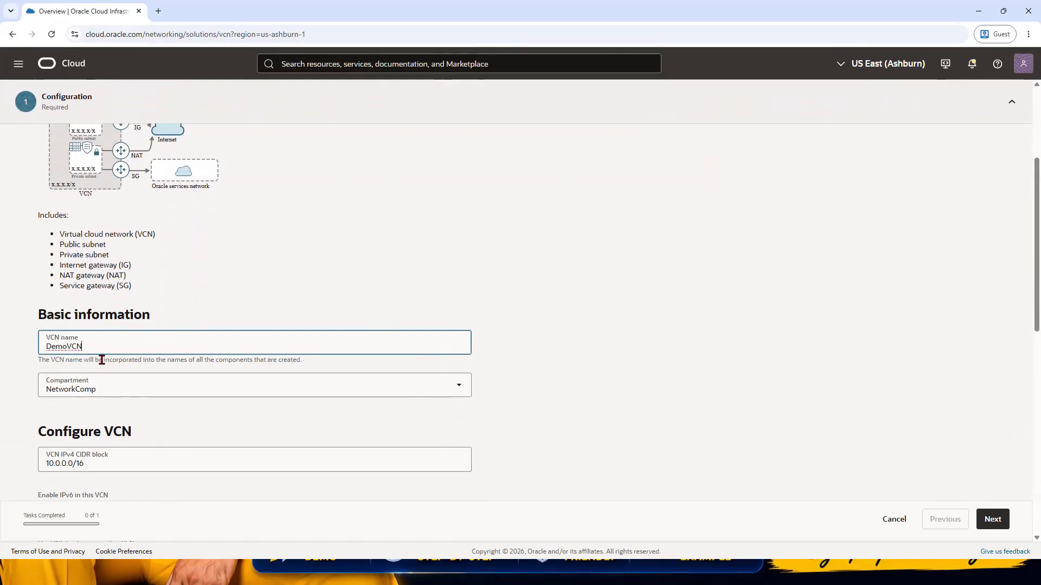
scroll(95, 381, "down", 2)
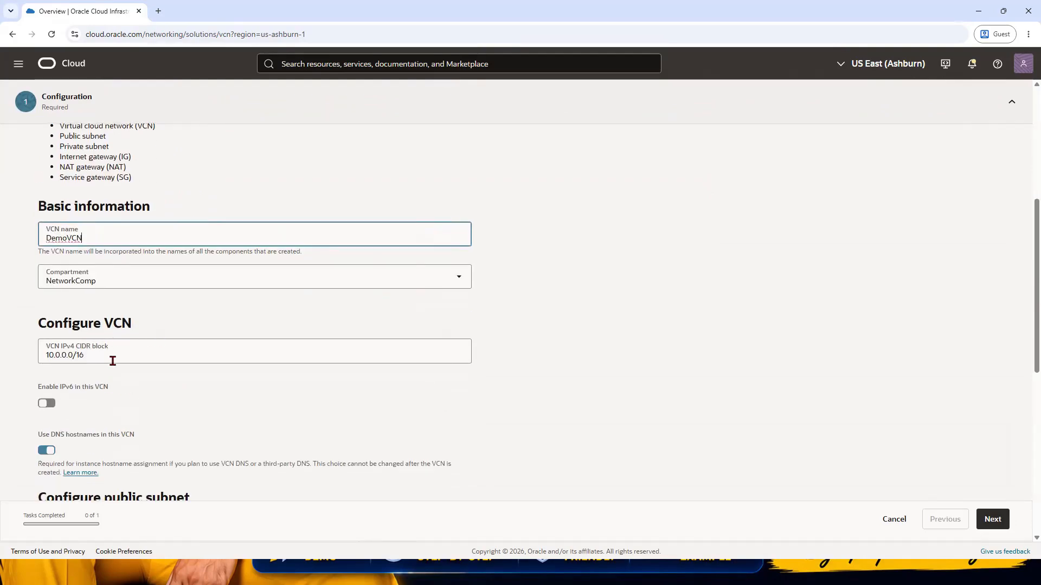
left_click(122, 355)
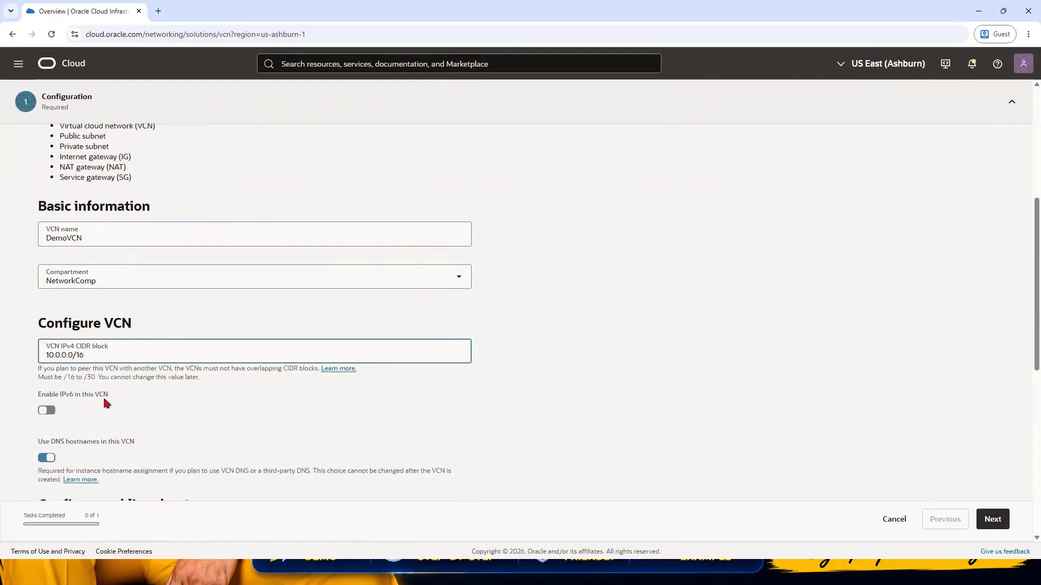
Step: Set the public subnet's IPv4 CIDR block to 10.0.1.0/24 and the private subnet's to 10.0.2.0/24, and proceed to the review
scroll(119, 357, "down", 1)
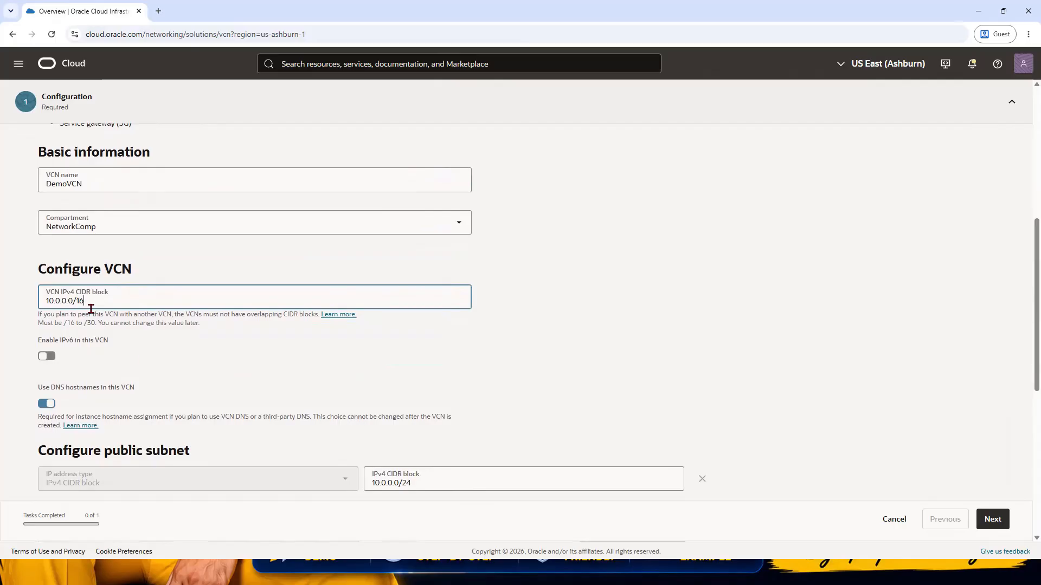
scroll(93, 311, "down", 1)
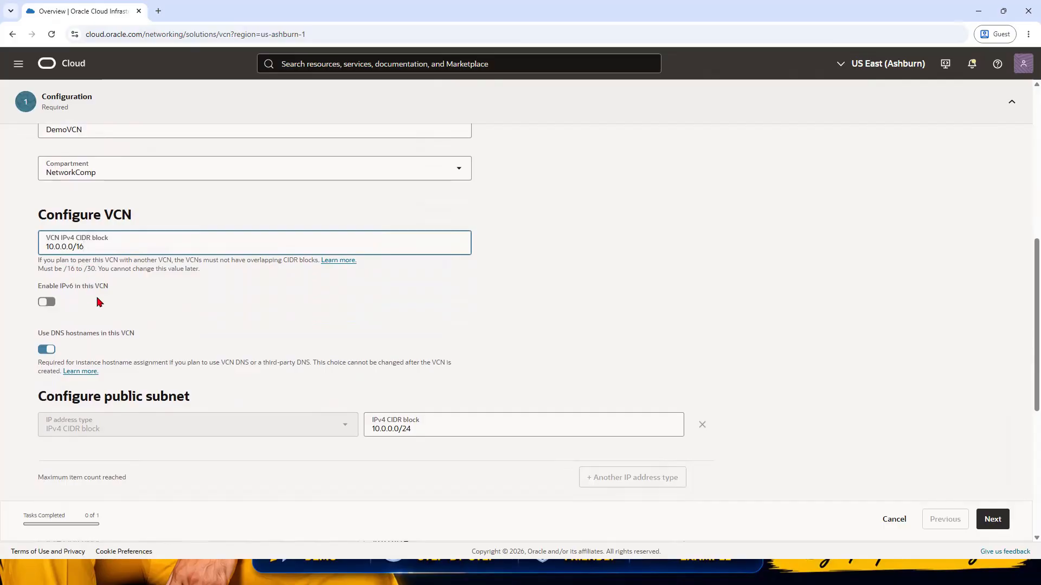
scroll(148, 292, "down", 3)
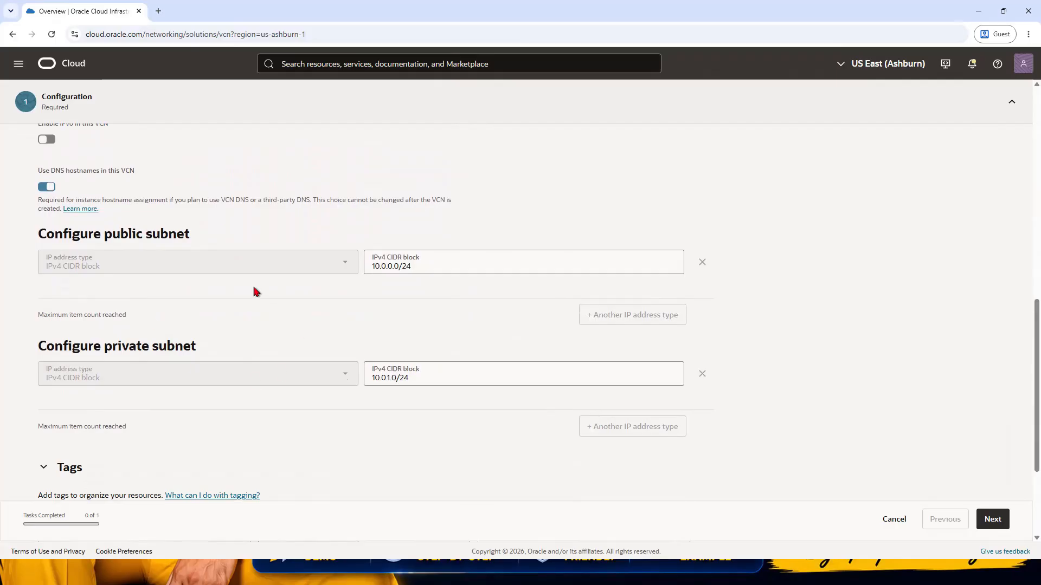
left_click(392, 266)
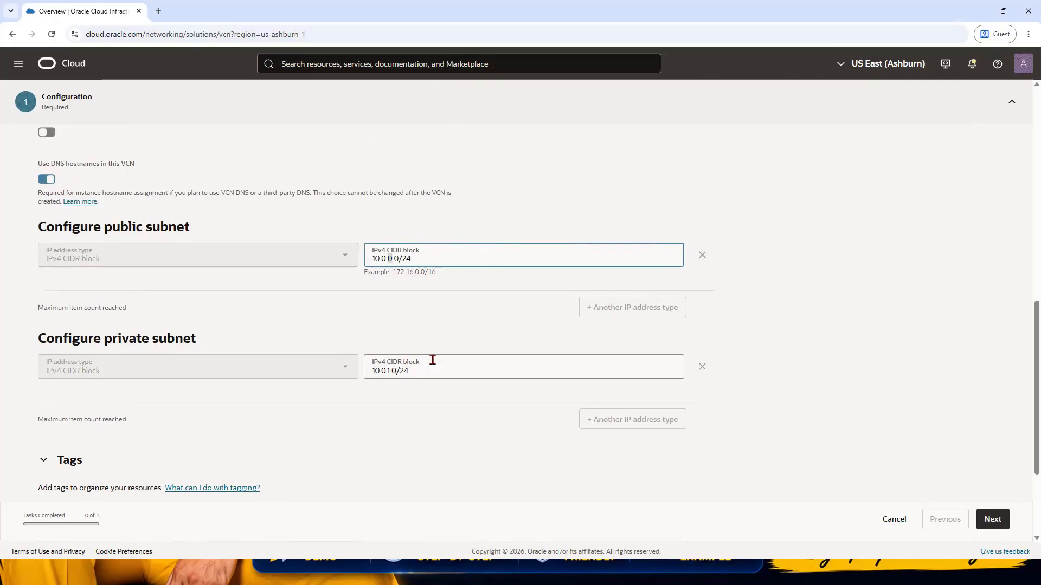
type("1")
triple_click(432, 360)
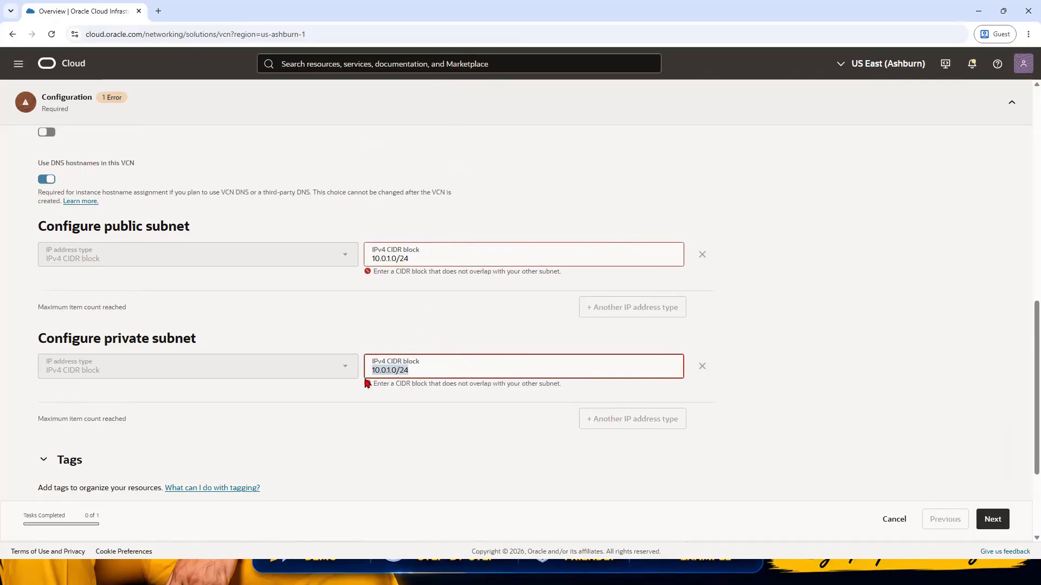
left_click(389, 370)
key("BackSpace")
type("2")
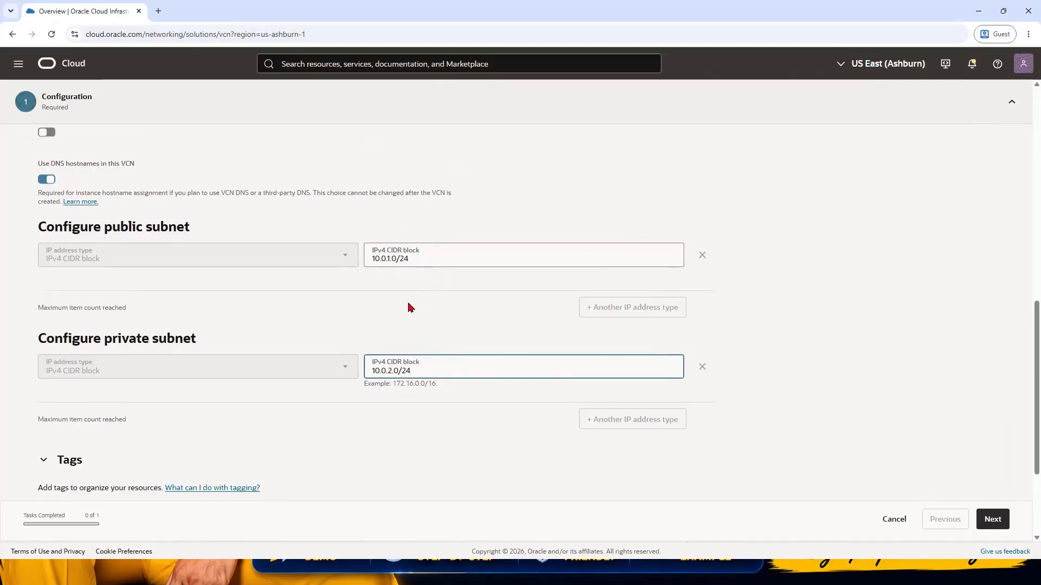
scroll(450, 304, "down", 3)
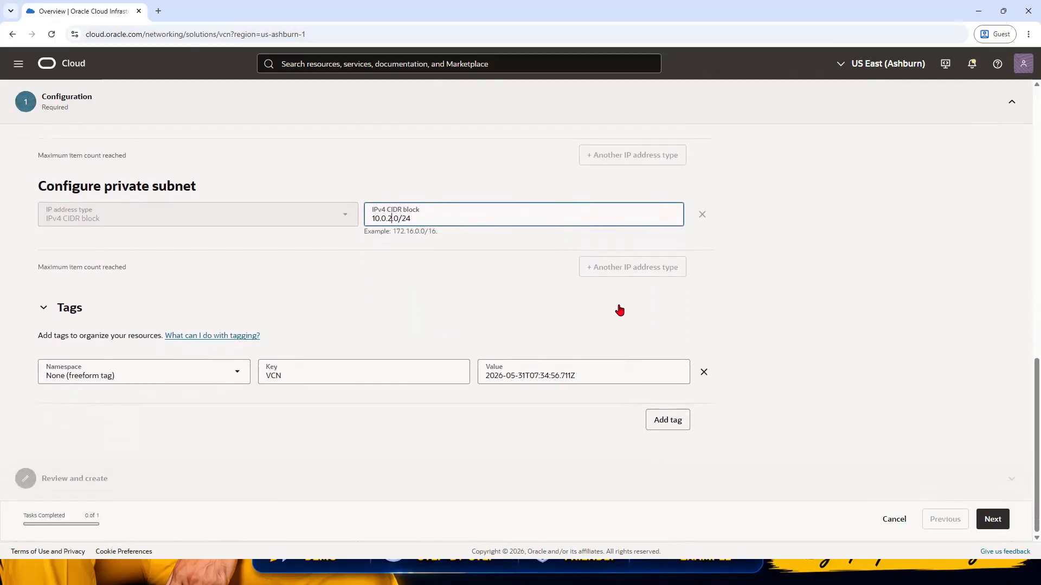
left_click(993, 519)
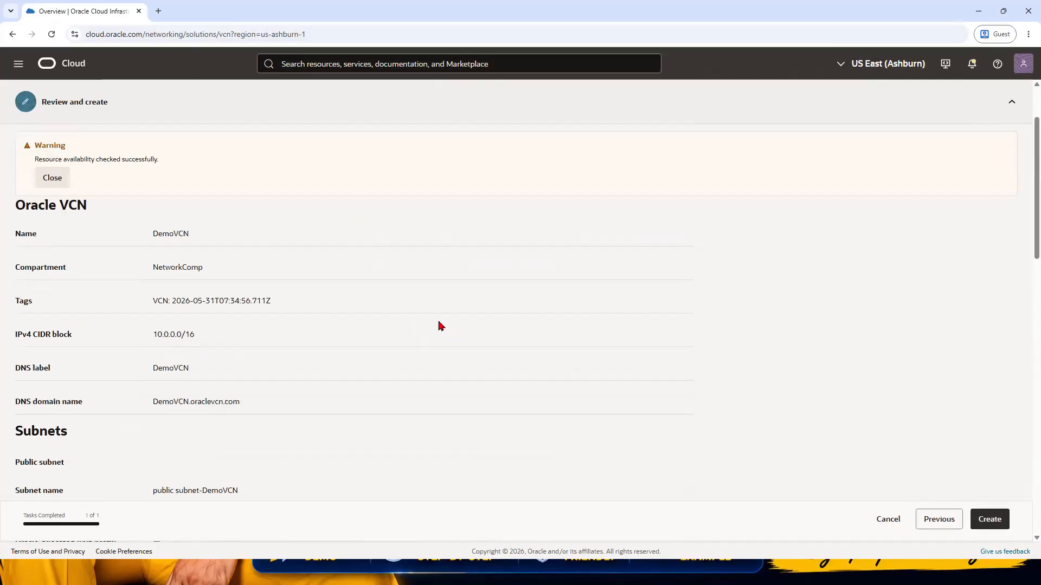
Step: Review the VCN summary, examining the gateways and the security list and route table names of the public and private subnets
scroll(297, 247, "down", 5)
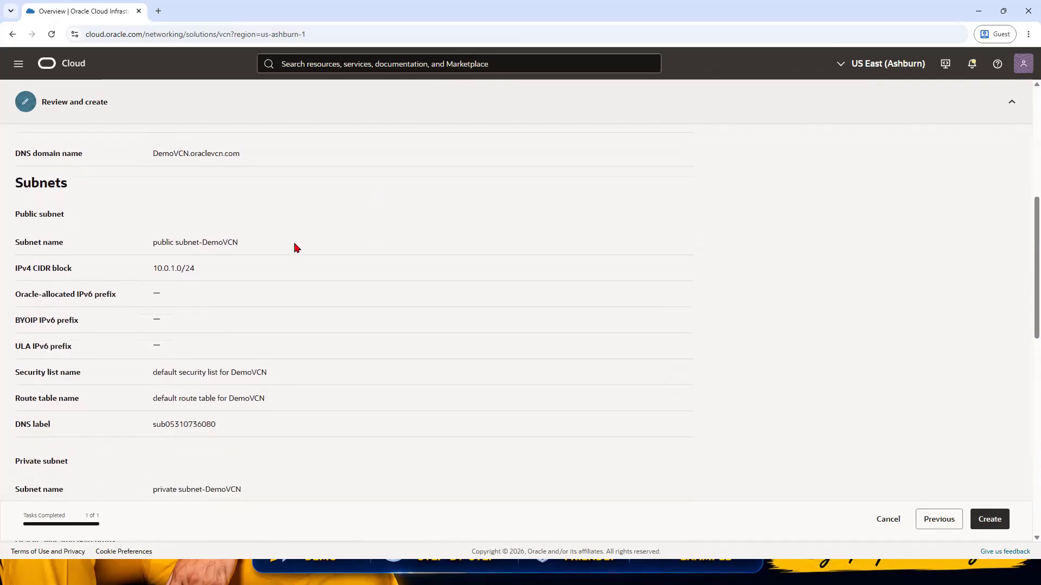
scroll(297, 248, "down", 2)
scroll(302, 218, "up", 5)
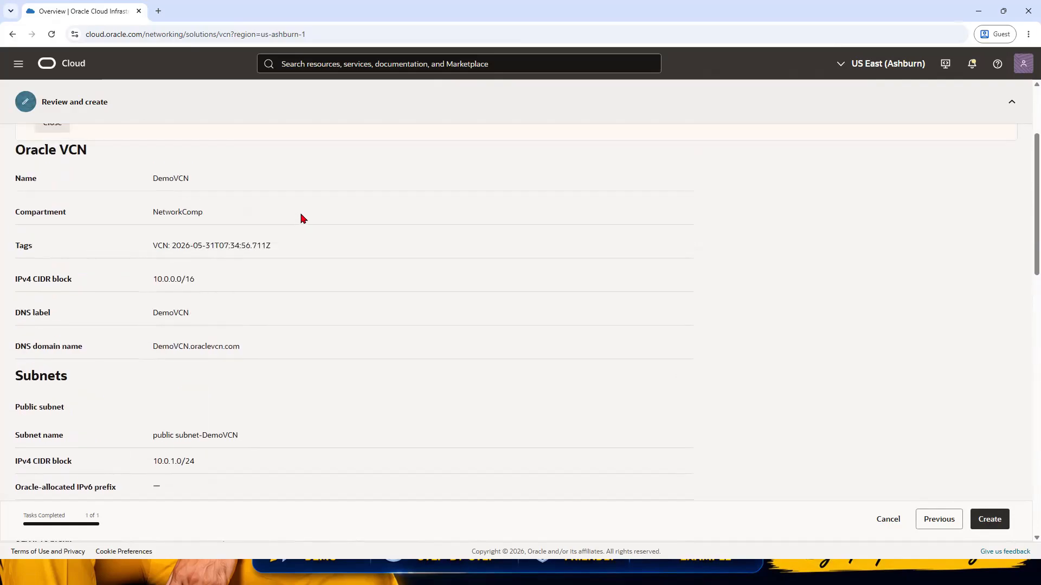
scroll(303, 217, "down", 7)
scroll(302, 218, "down", 7)
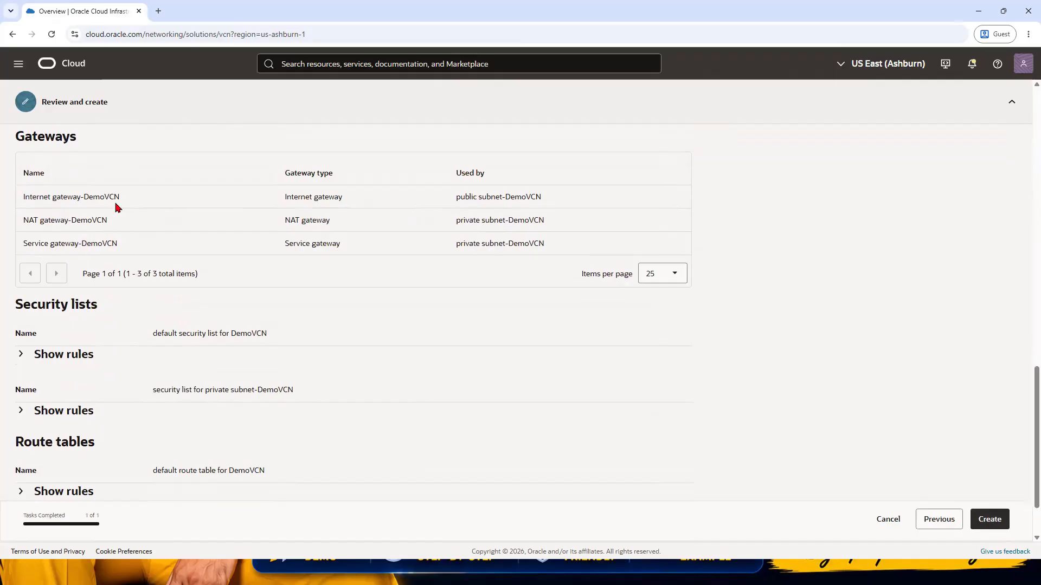
scroll(51, 198, "up", 4)
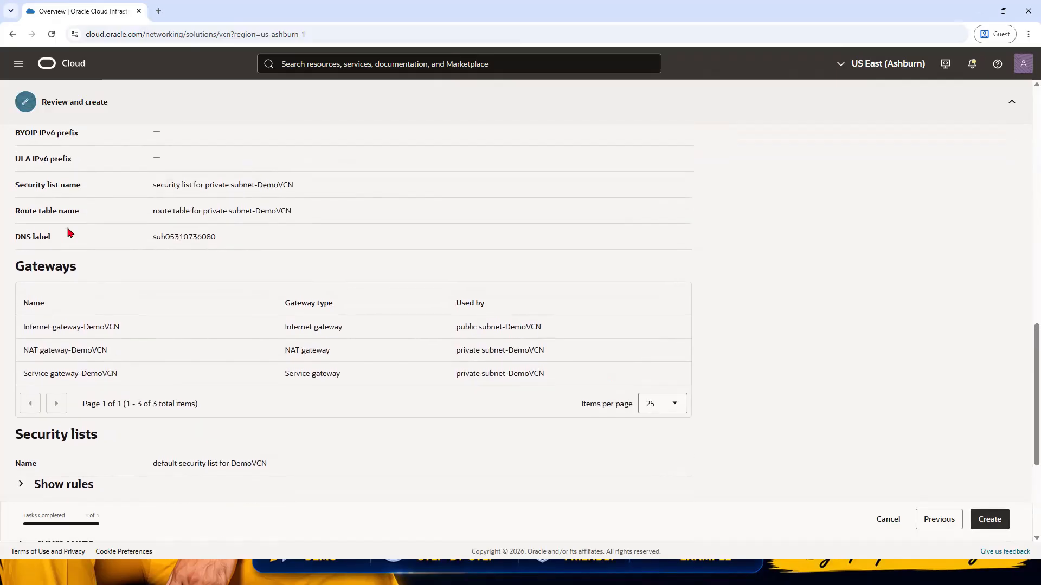
scroll(82, 256, "up", 1)
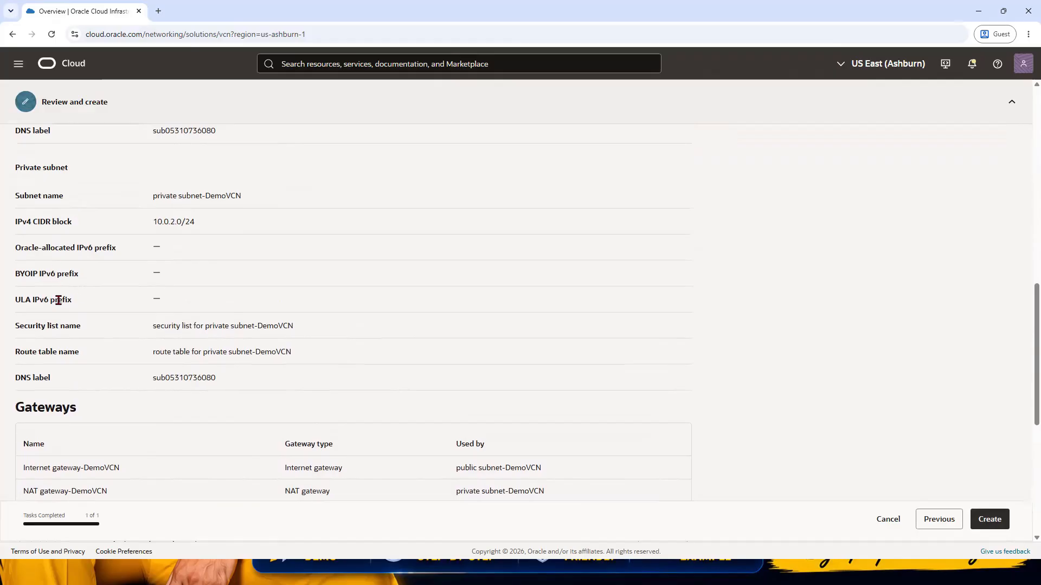
left_click_drag(153, 327, 297, 327)
left_click_drag(153, 353, 291, 354)
scroll(186, 286, "up", 4)
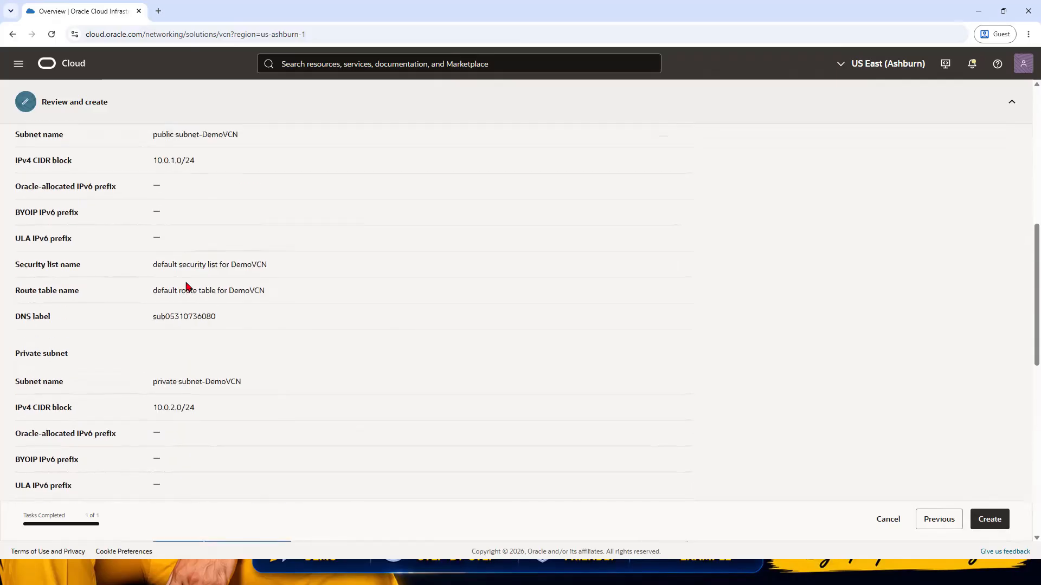
triple_click(210, 297)
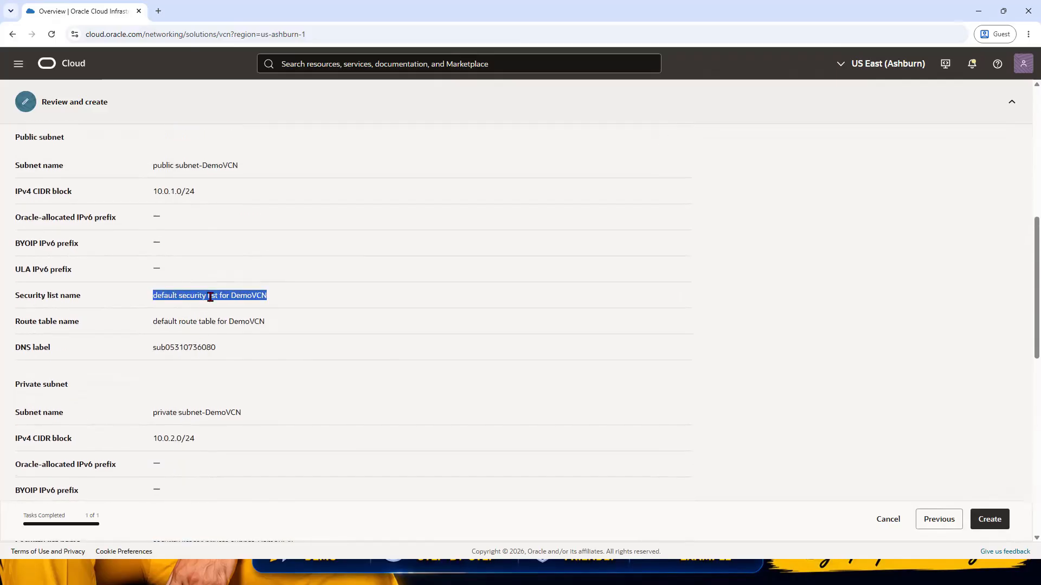
triple_click(189, 322)
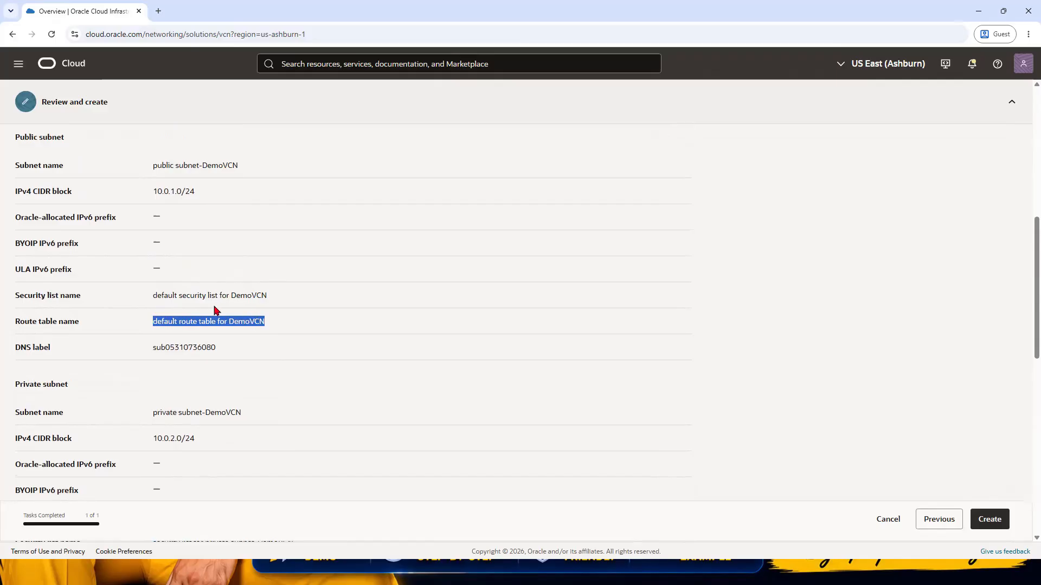
triple_click(190, 168)
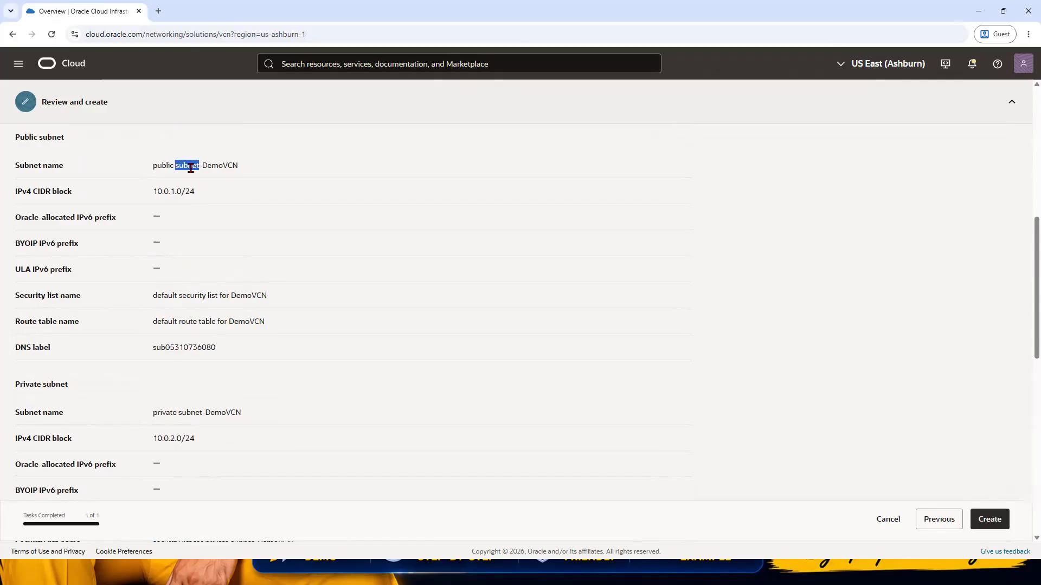
triple_click(183, 412)
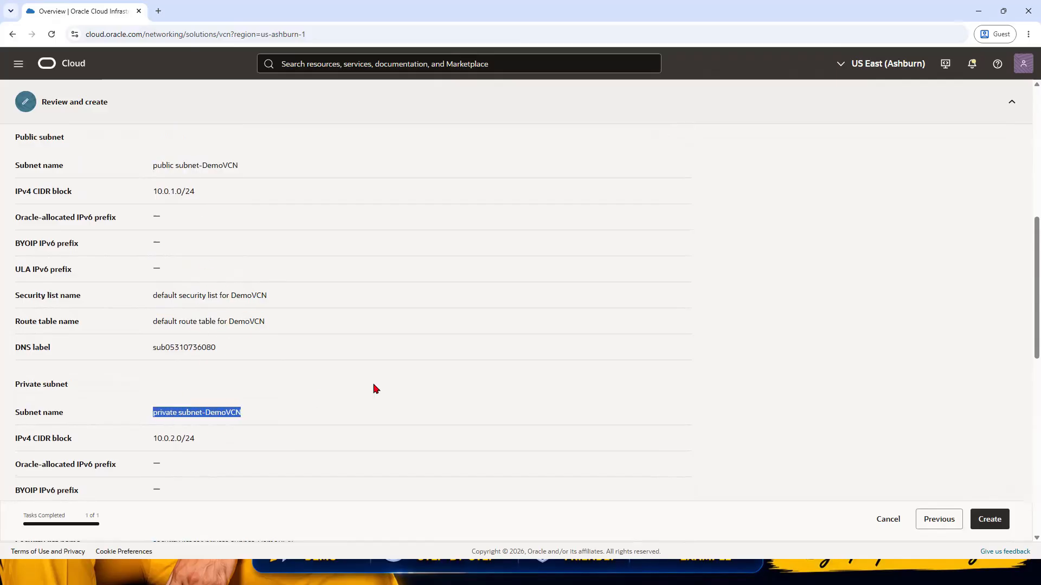
Step: Create the VCN with all its resources and check the creation progress of each one
left_click(992, 522)
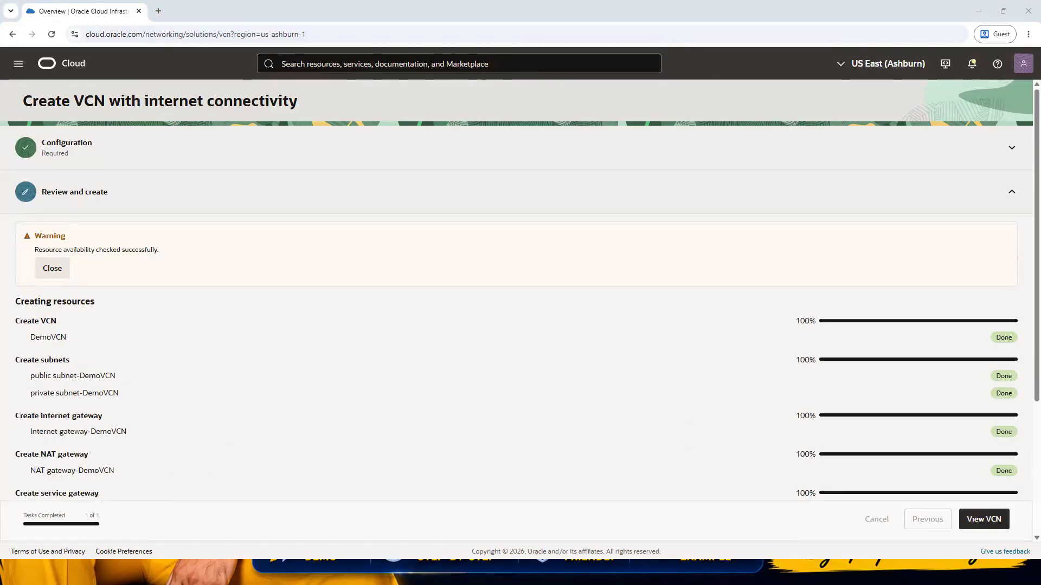
scroll(441, 319, "down", 4)
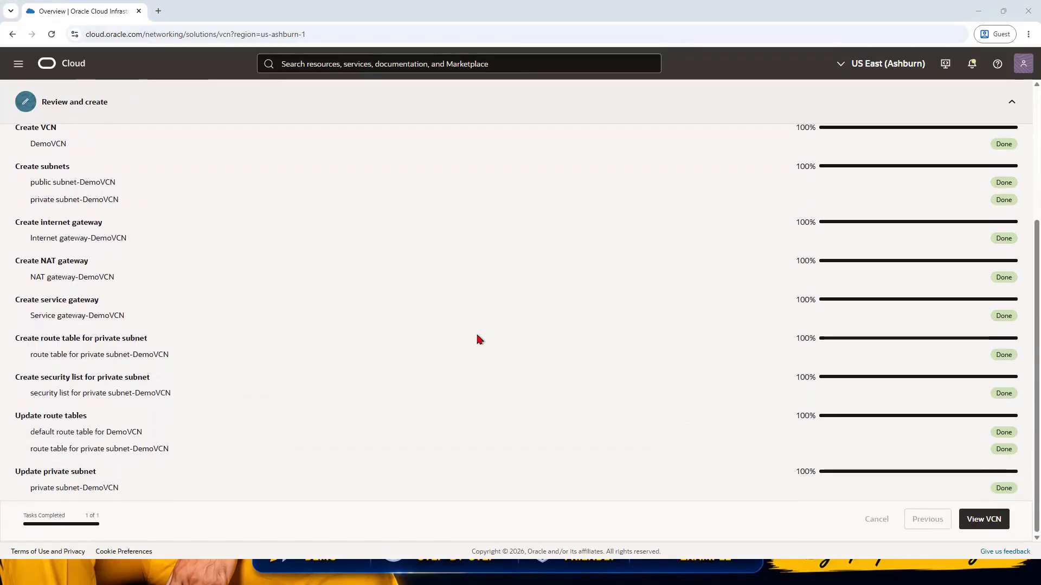
scroll(382, 363, "up", 4)
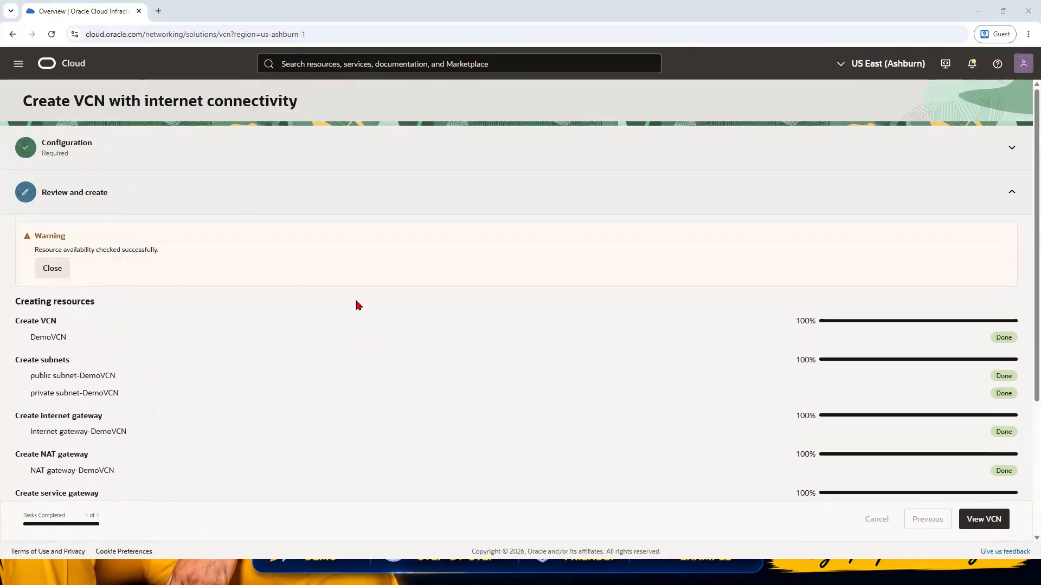
scroll(645, 349, "down", 2)
scroll(645, 349, "down", 2)
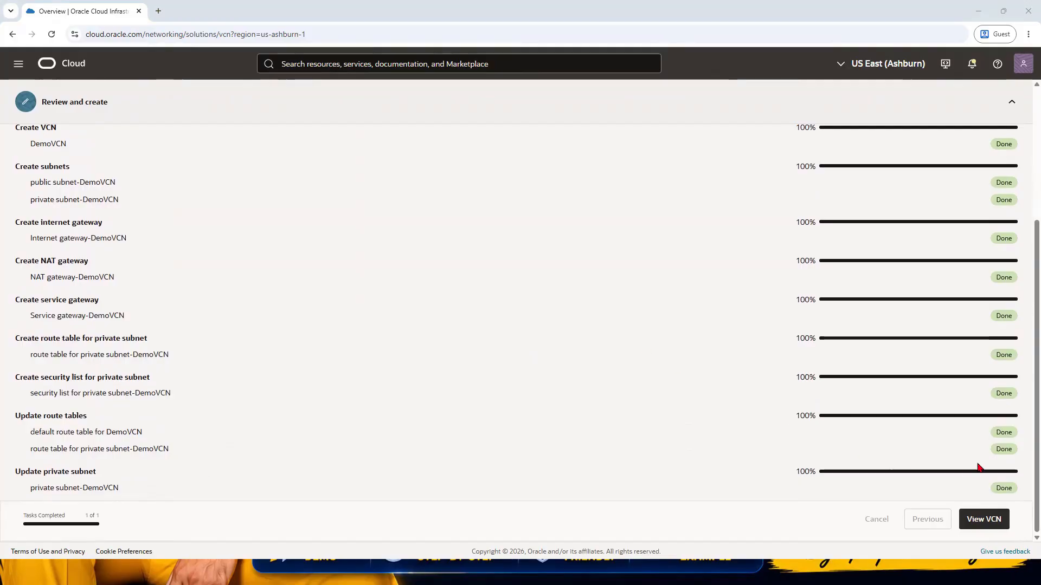
Step: Open the details of the newly created DemoVCN and display its subnets
left_click(994, 518)
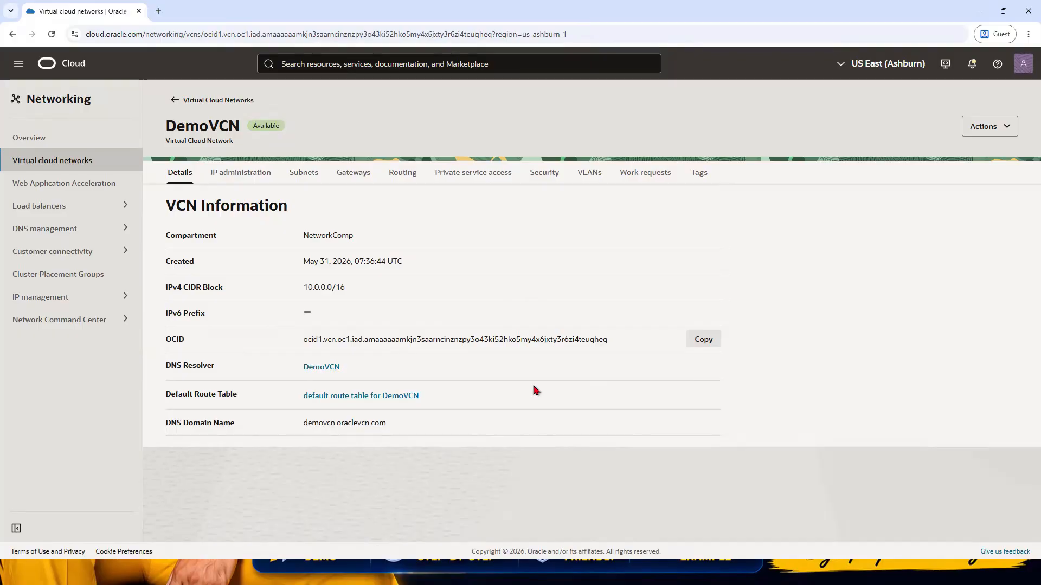
left_click(297, 176)
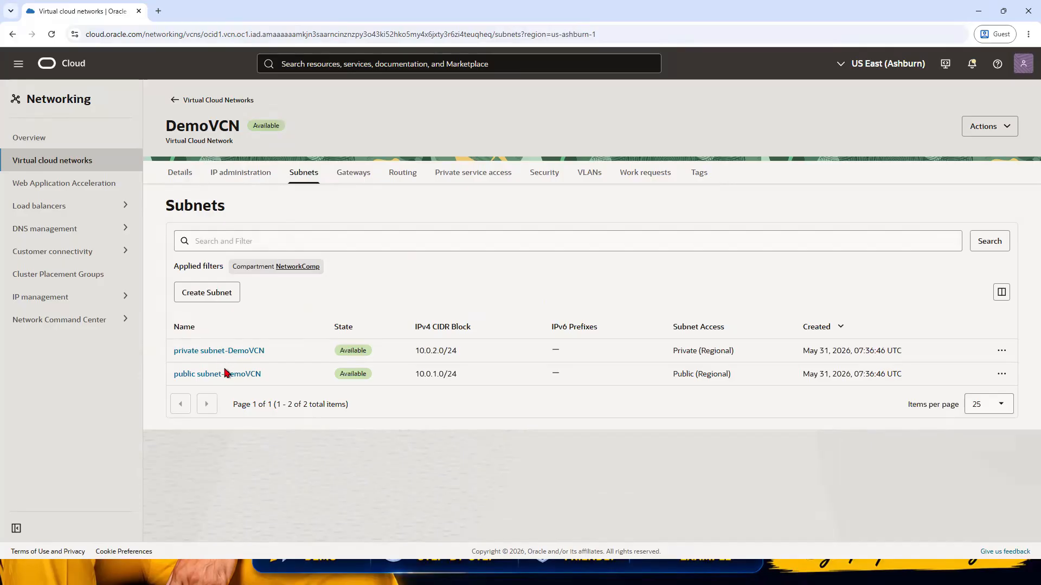
Step: Open the public subnet's Default Security List for DemoVCN and display its ingress rules
left_click(240, 380)
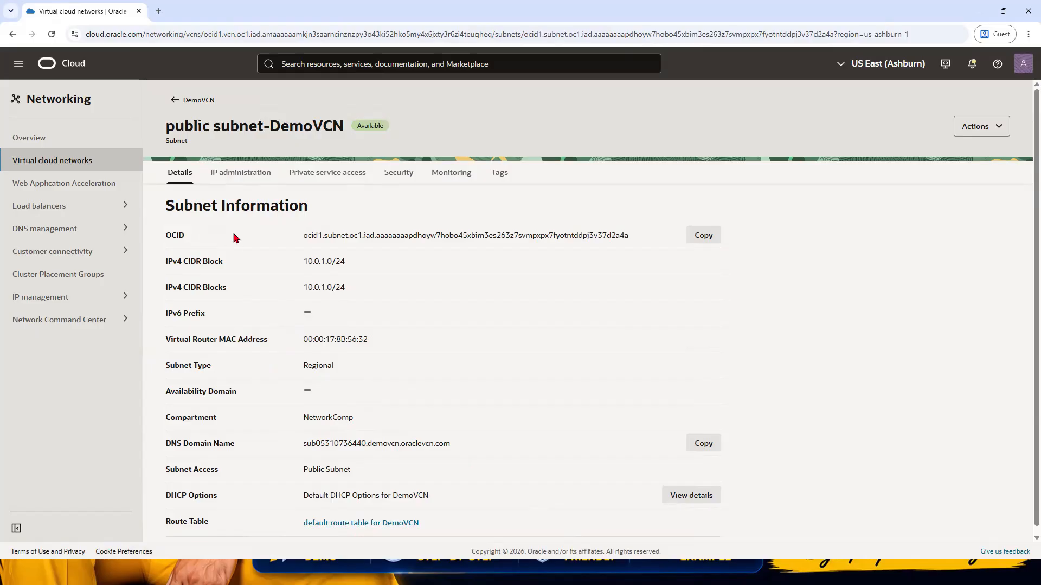
left_click(400, 174)
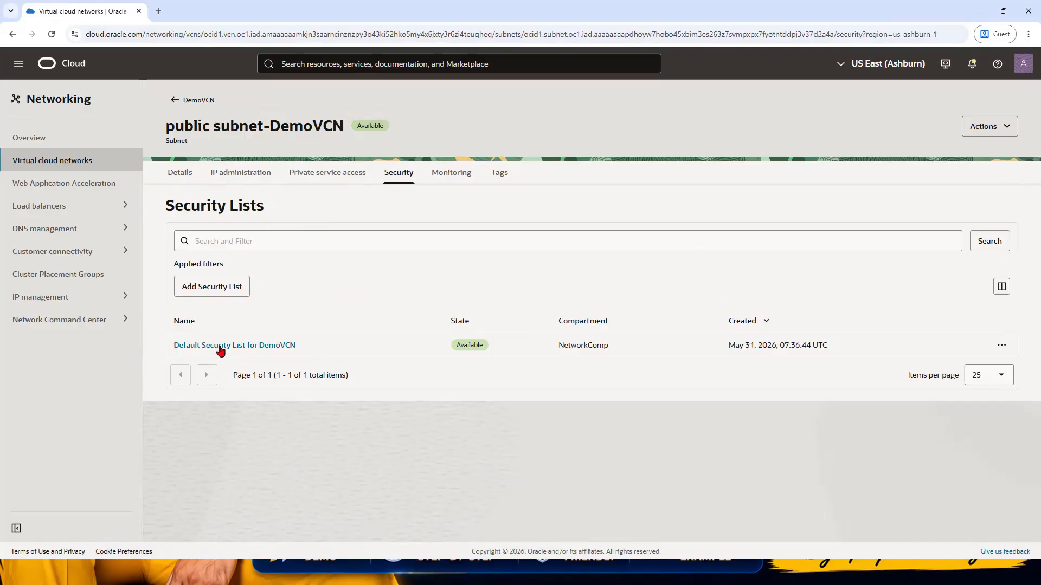
left_click(267, 347)
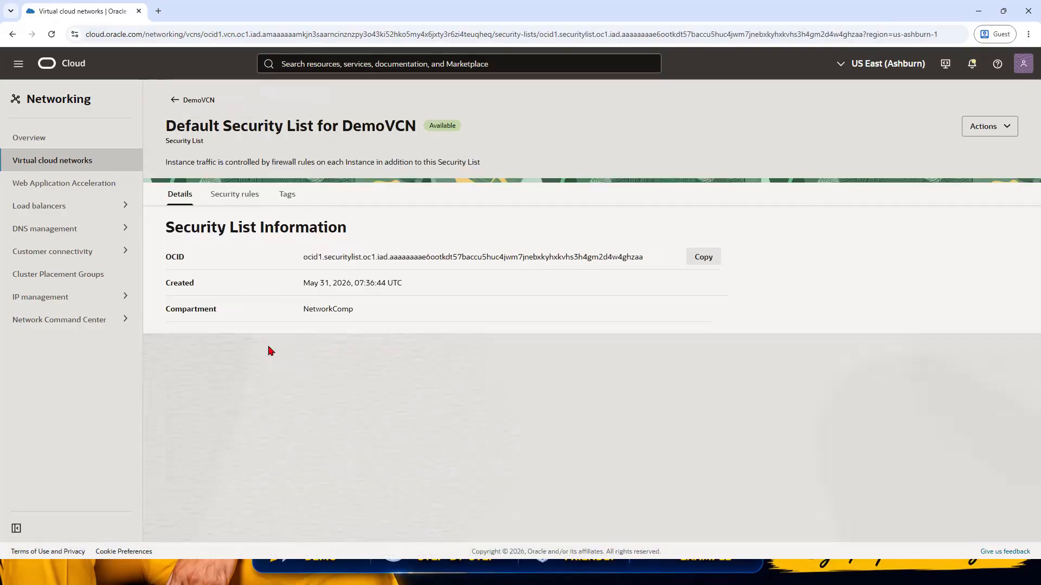
left_click(237, 197)
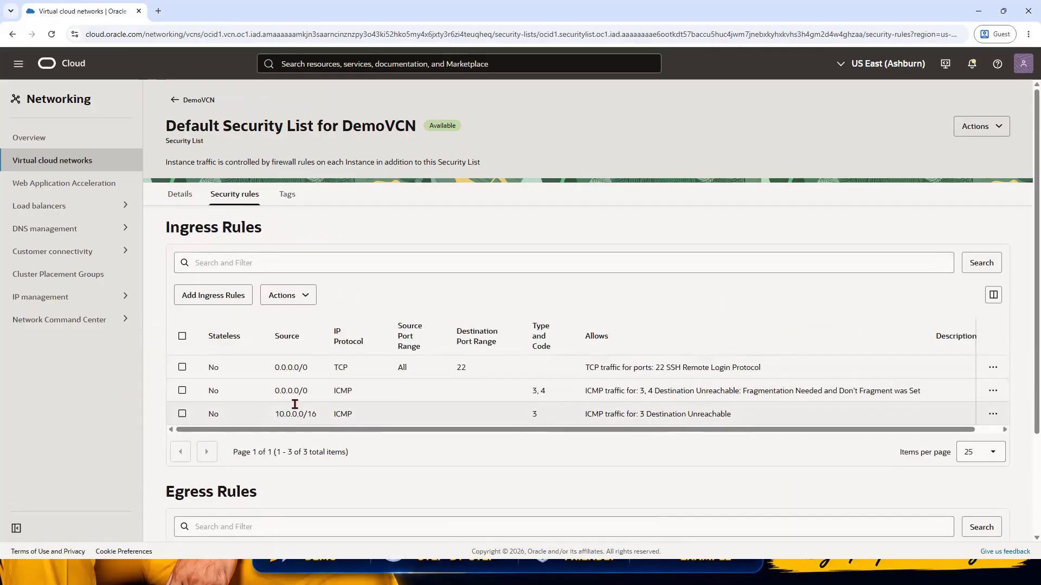
triple_click(197, 231)
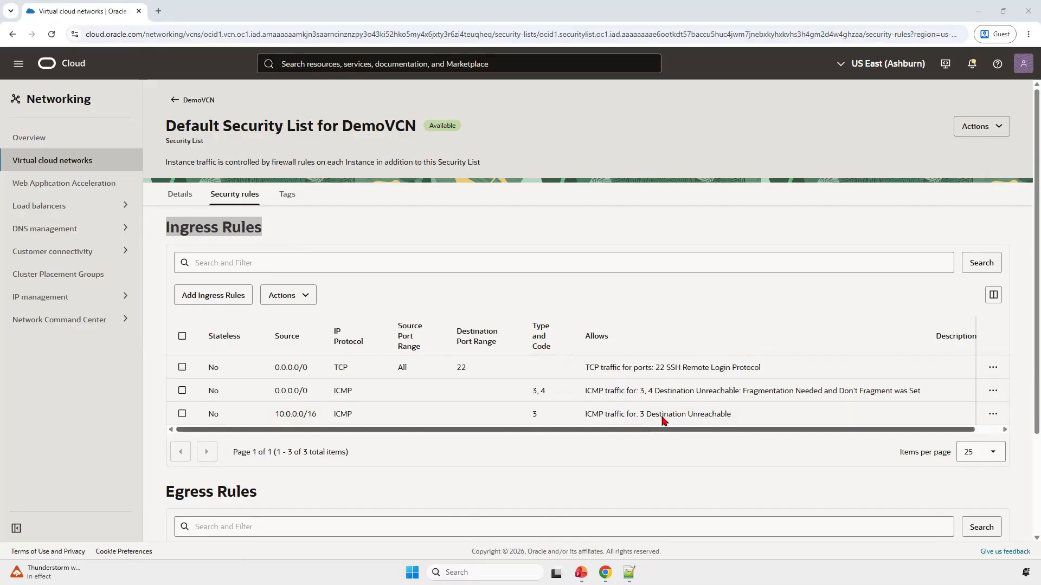
Step: Start a new ingress rule with source type CIDR and source CIDR 0.0.0.0/0
left_click(222, 298)
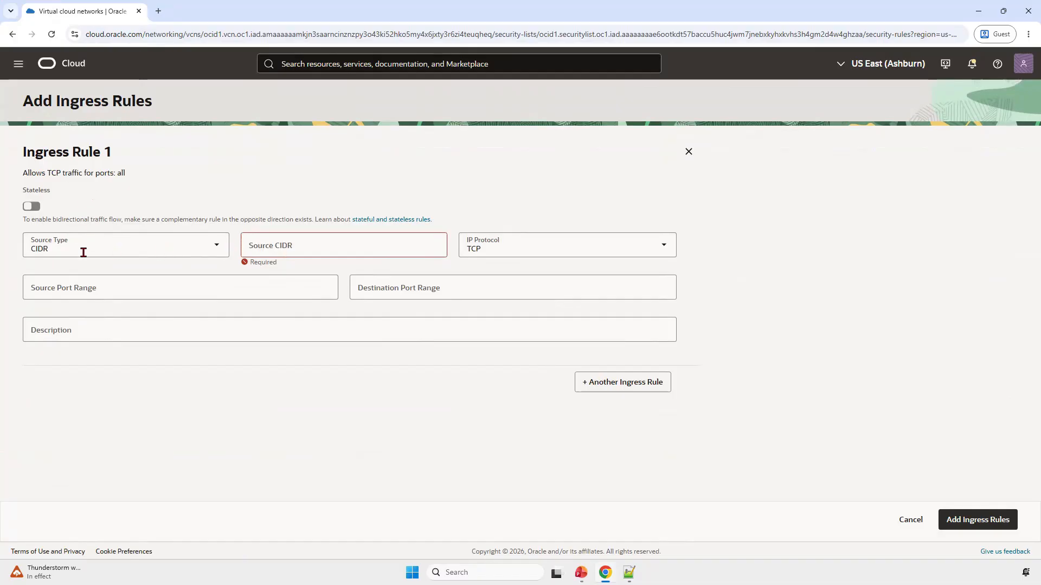
left_click(197, 246)
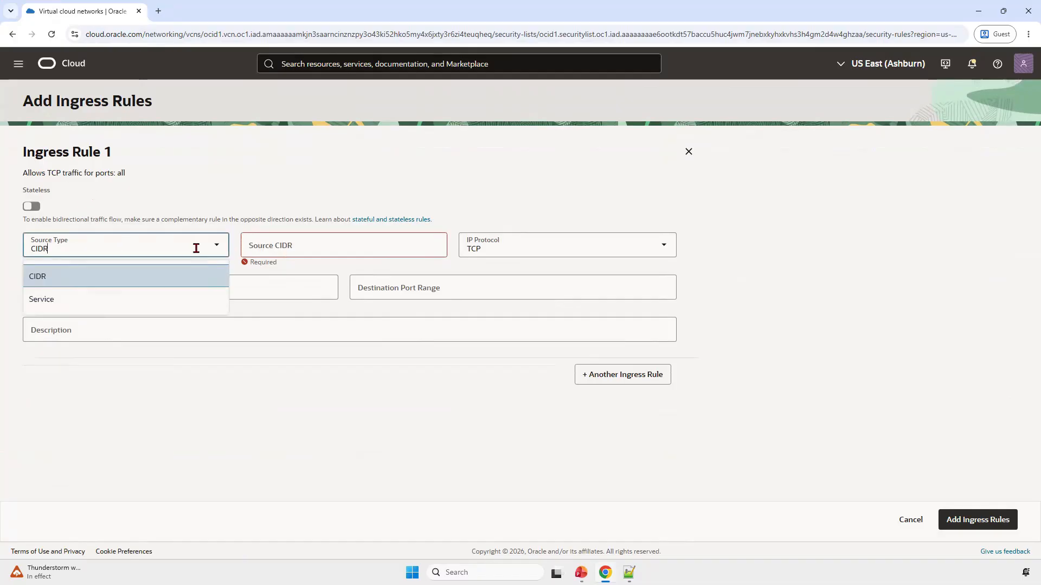
left_click(76, 280)
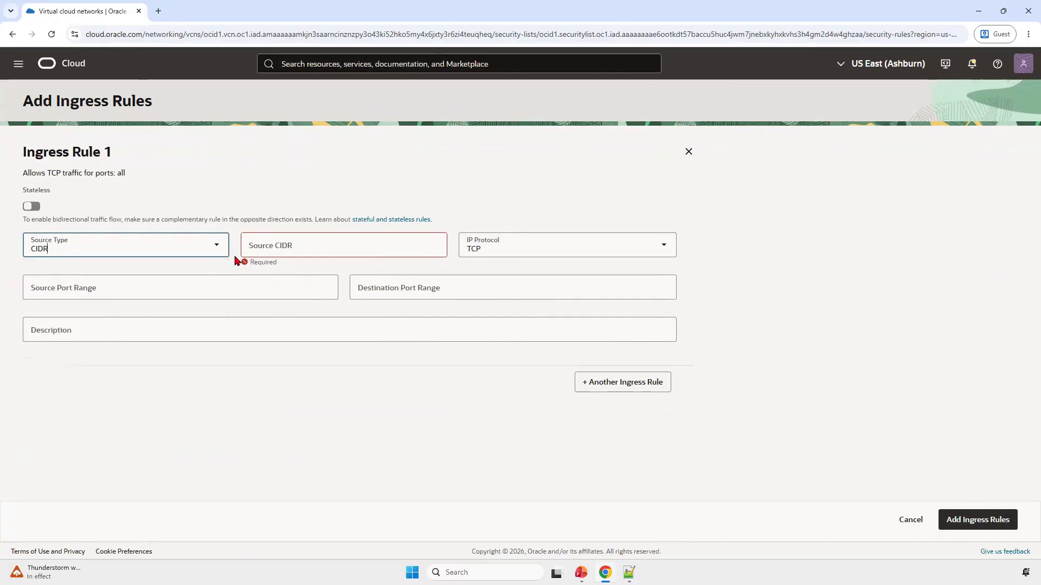
left_click(326, 249)
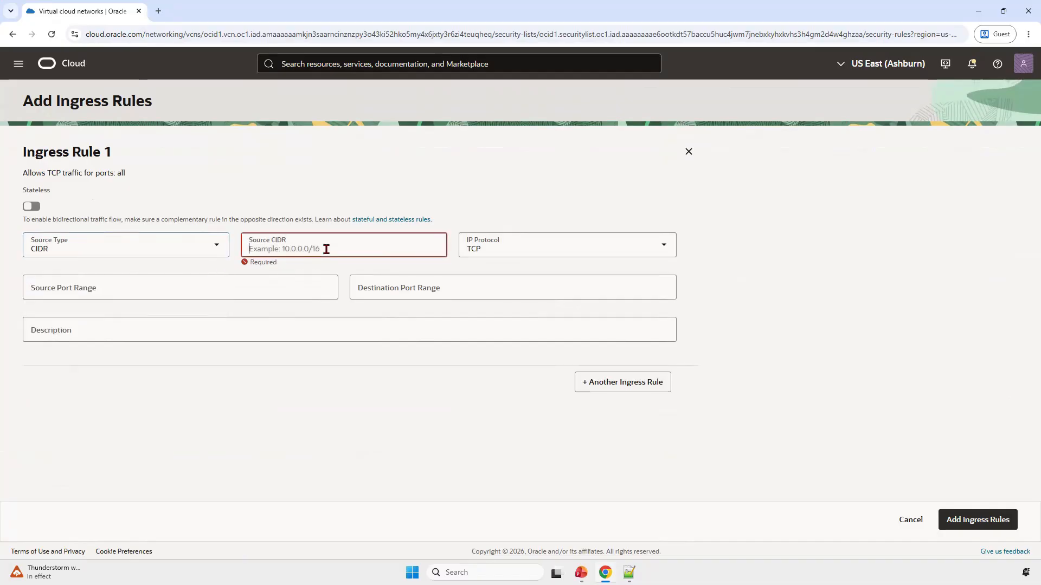
type("0.0.0")
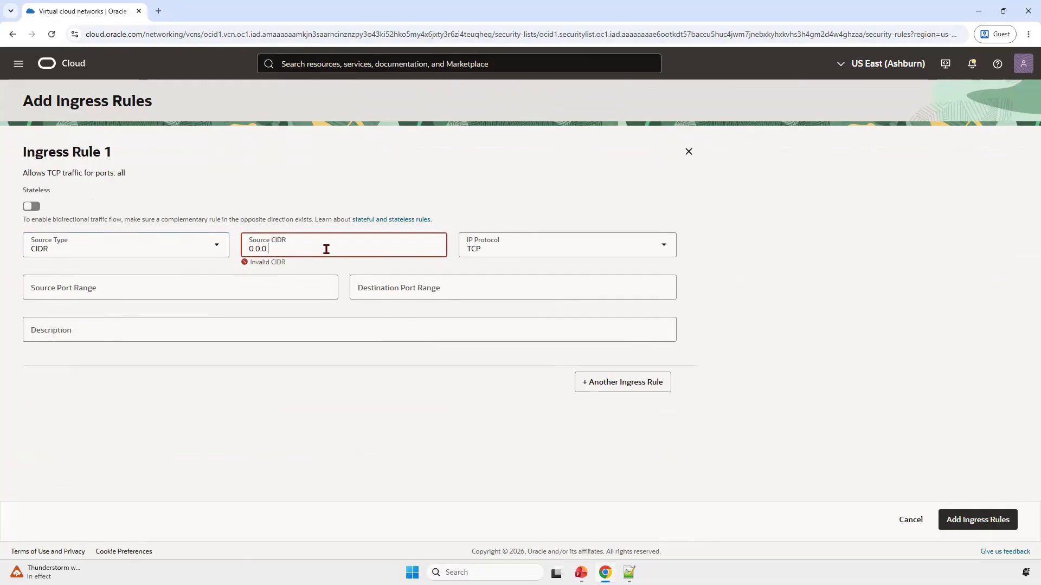
type(".0/16")
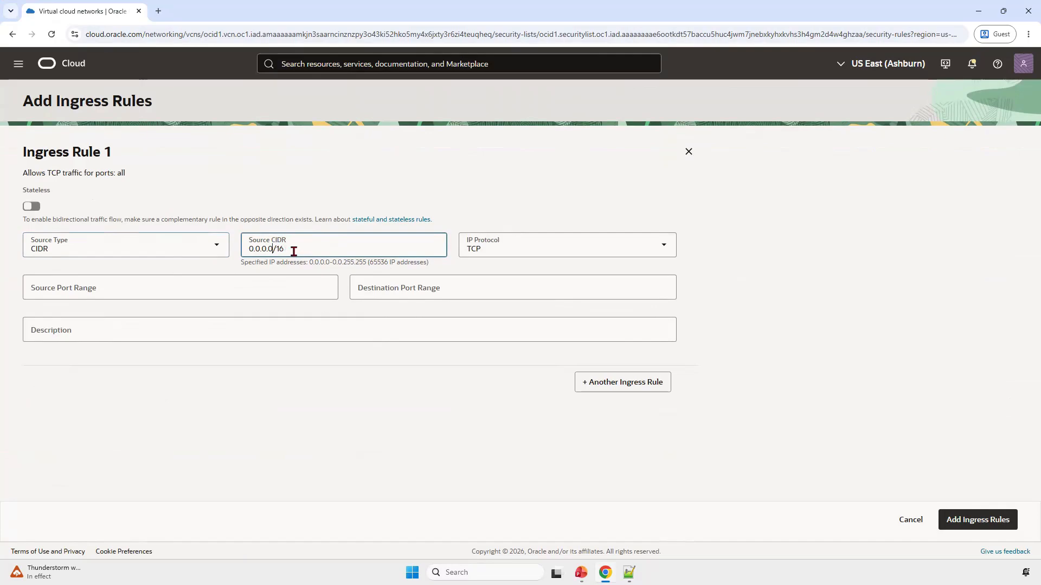
key("BackSpace")
key("BackSpace")
type("0")
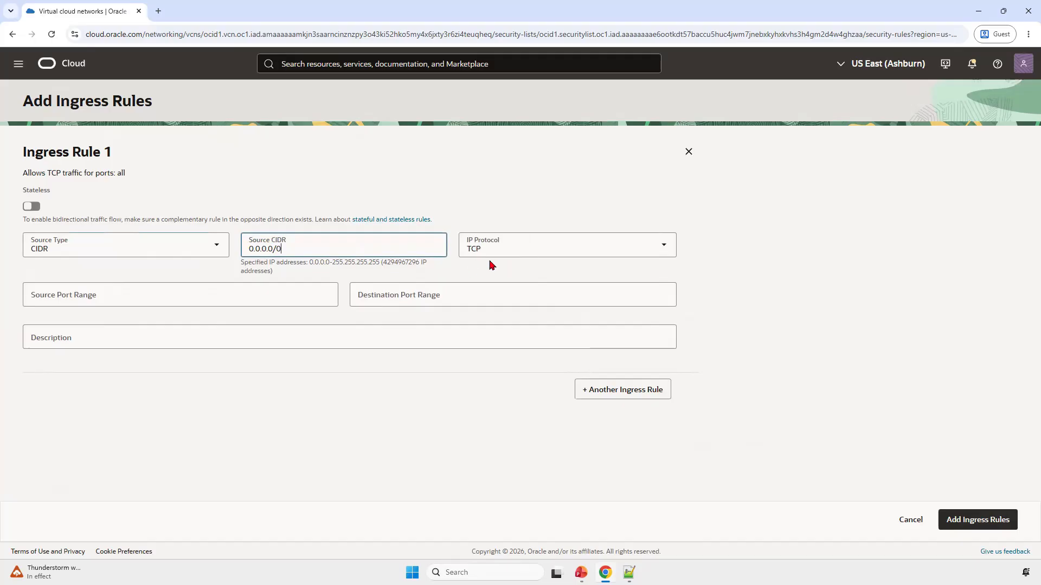
Step: Set the rule's destination port range to 80, describe it as "Allow HTTP Port 80", and add the rule
left_click(417, 298)
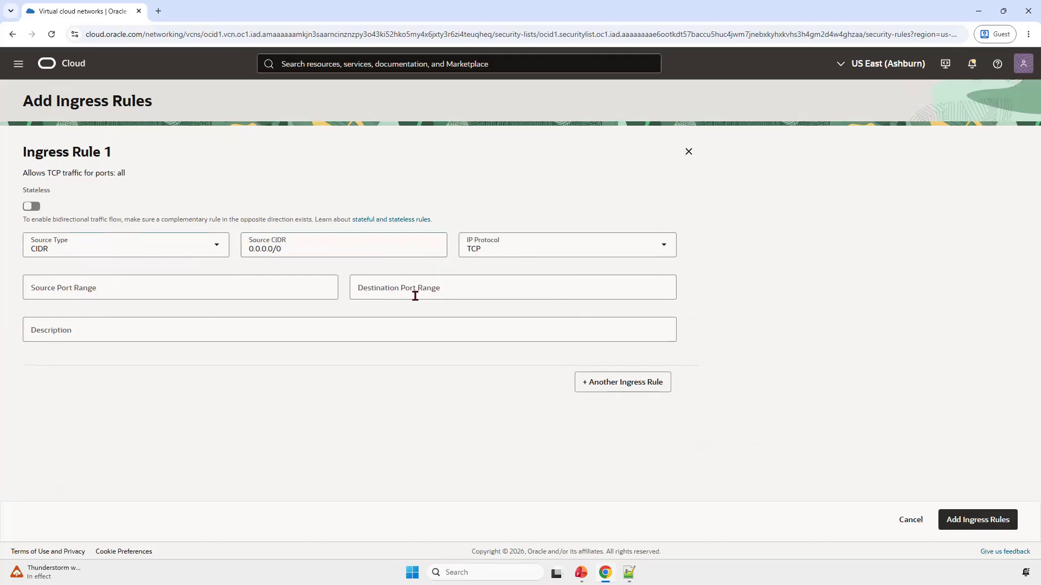
left_click(417, 291)
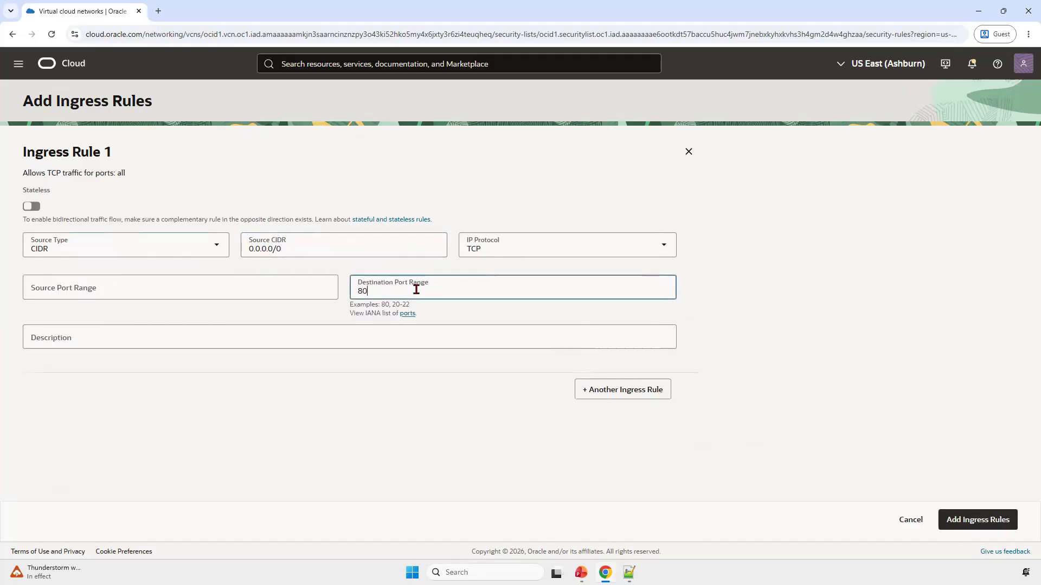
left_click(380, 340)
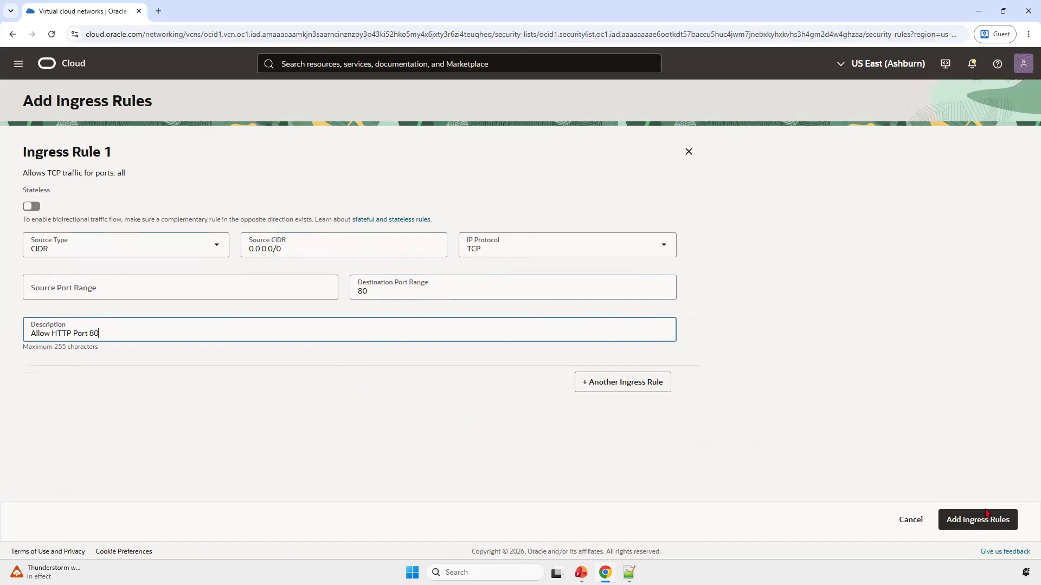
left_click(973, 521)
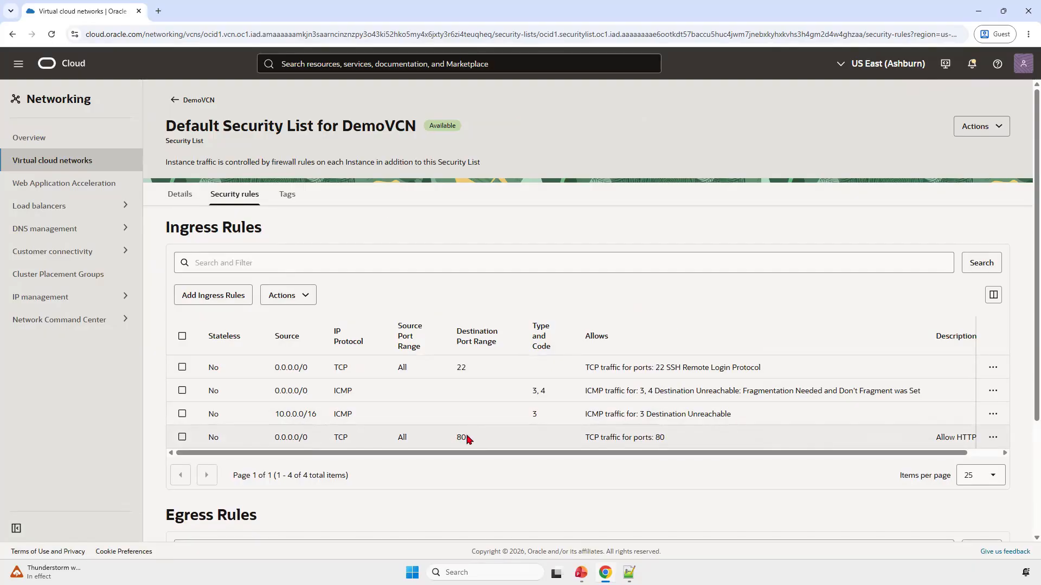
Step: Go to the Compute instances list and filter it by the ComputeComp compartment
left_click(18, 63)
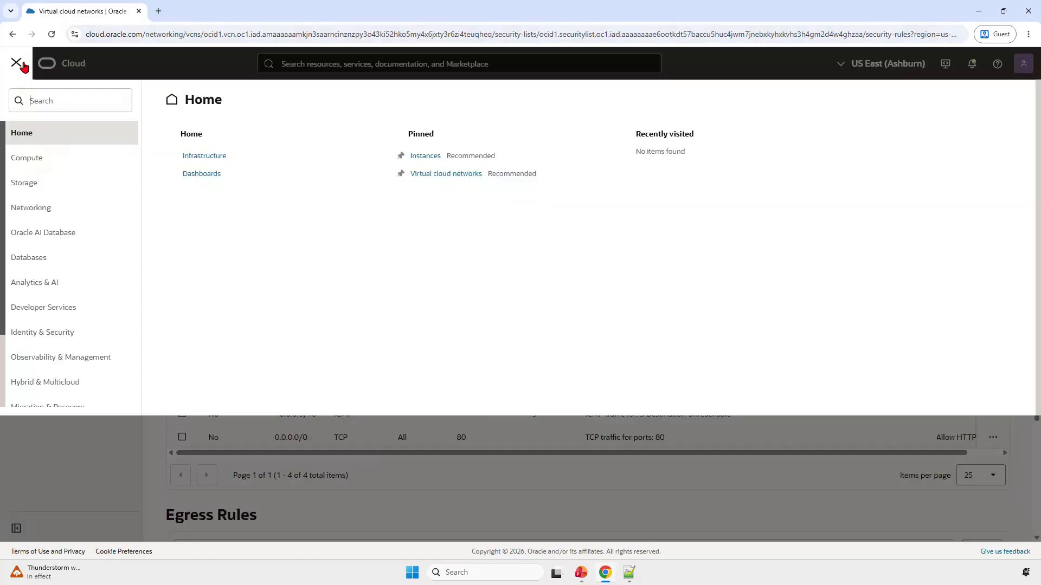
left_click(48, 162)
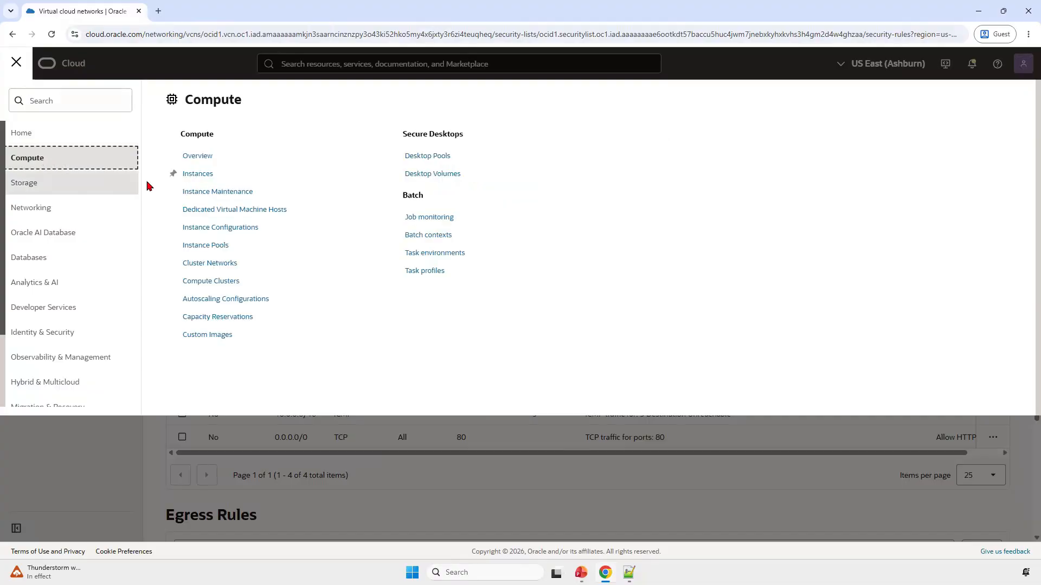
left_click(215, 174)
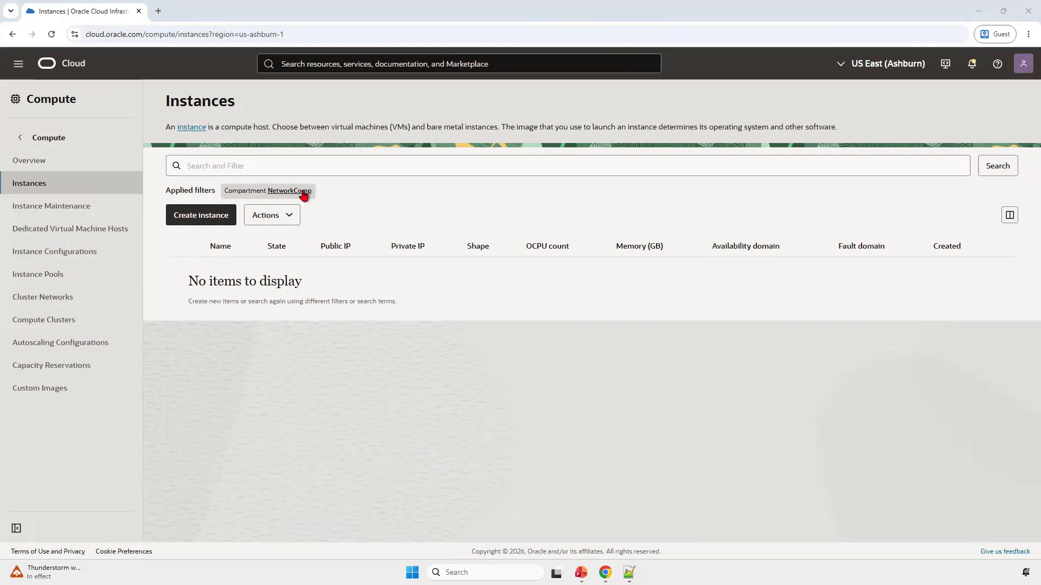
left_click(306, 193)
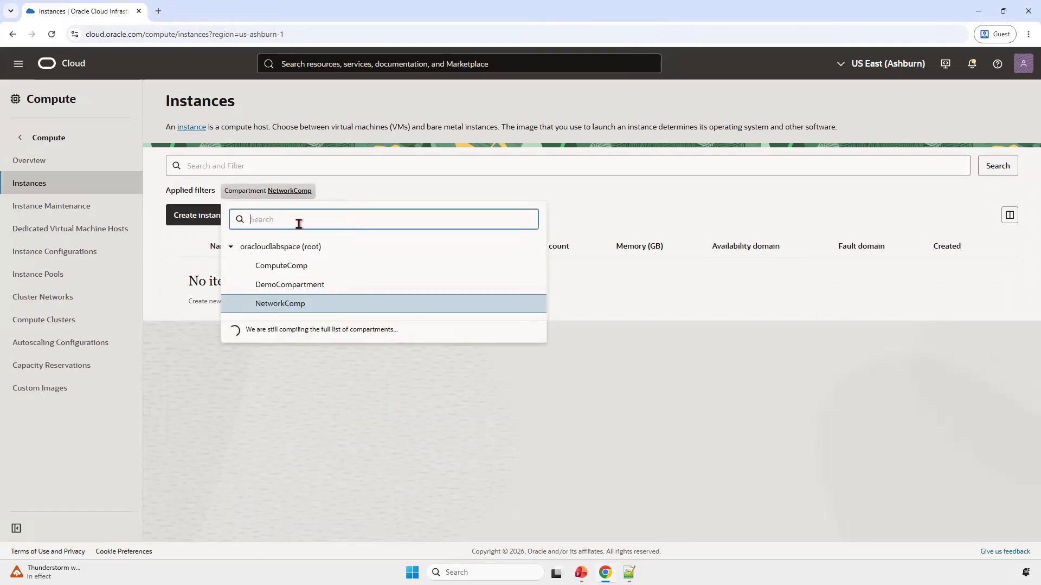
left_click(307, 267)
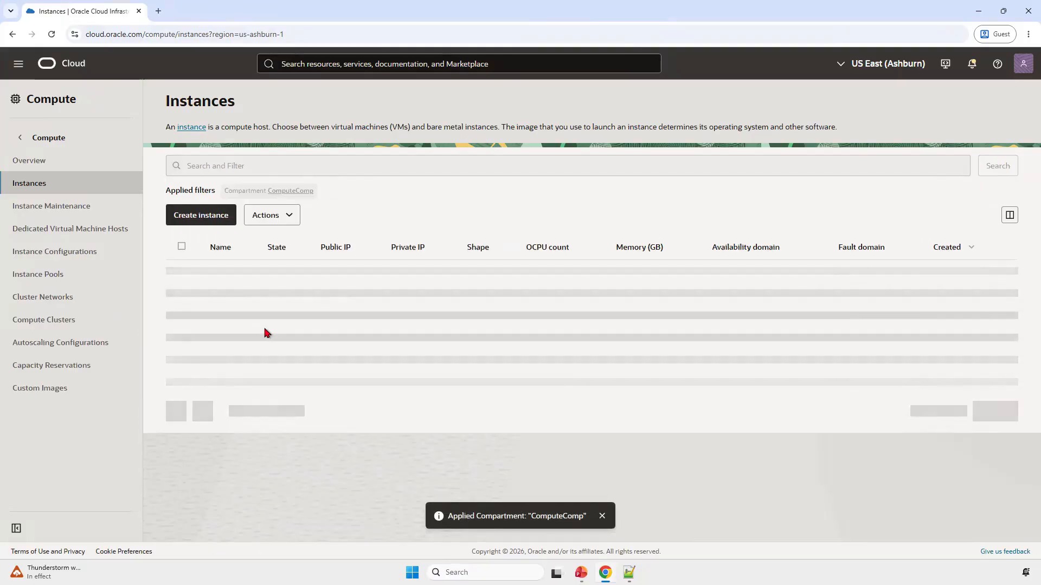
Step: Start creating a compute instance named ApacheVM and place it in availability domain AD 1
left_click(206, 217)
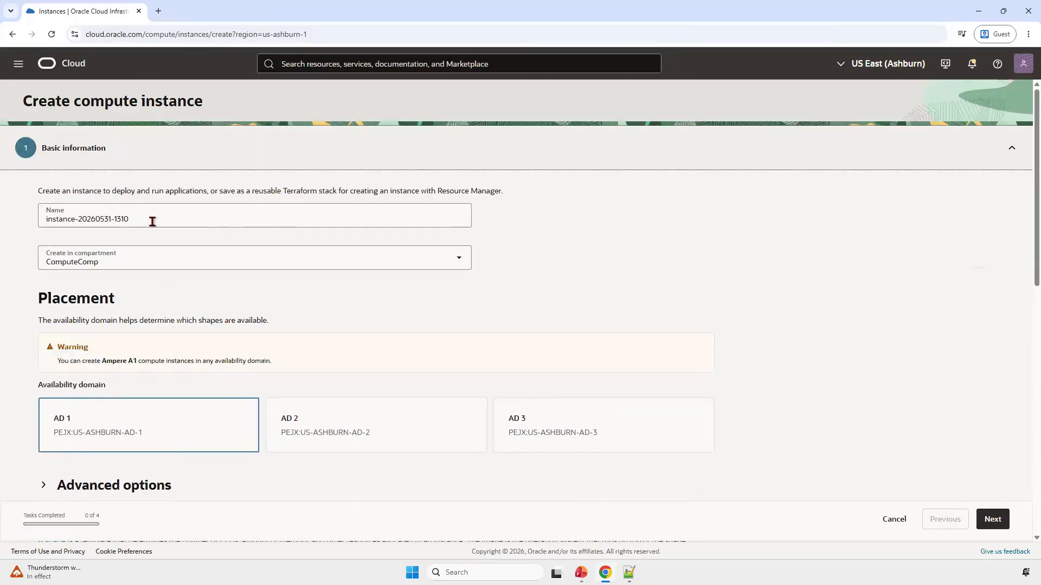
triple_click(152, 222)
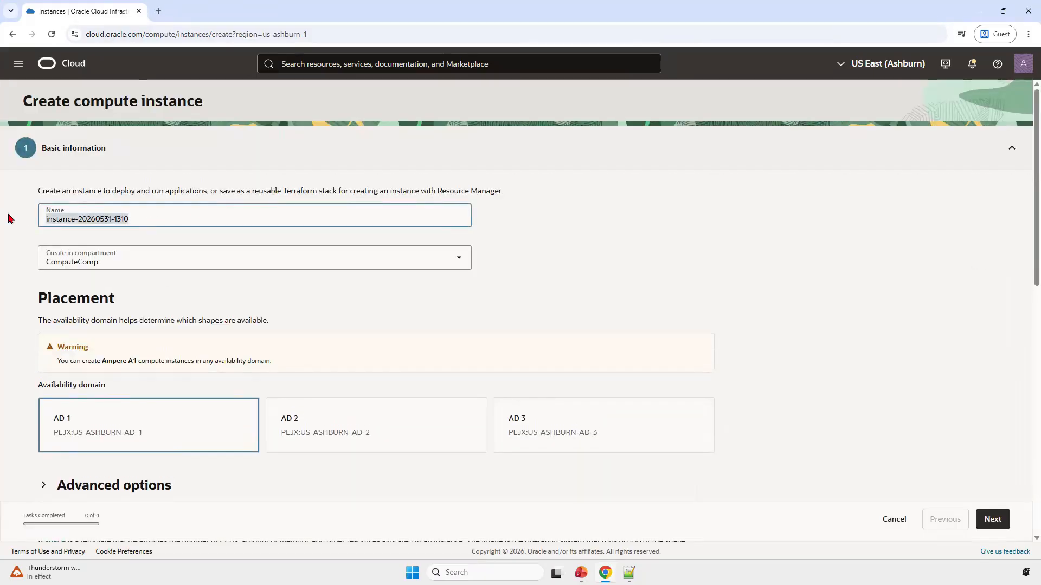
type("ApacheVM")
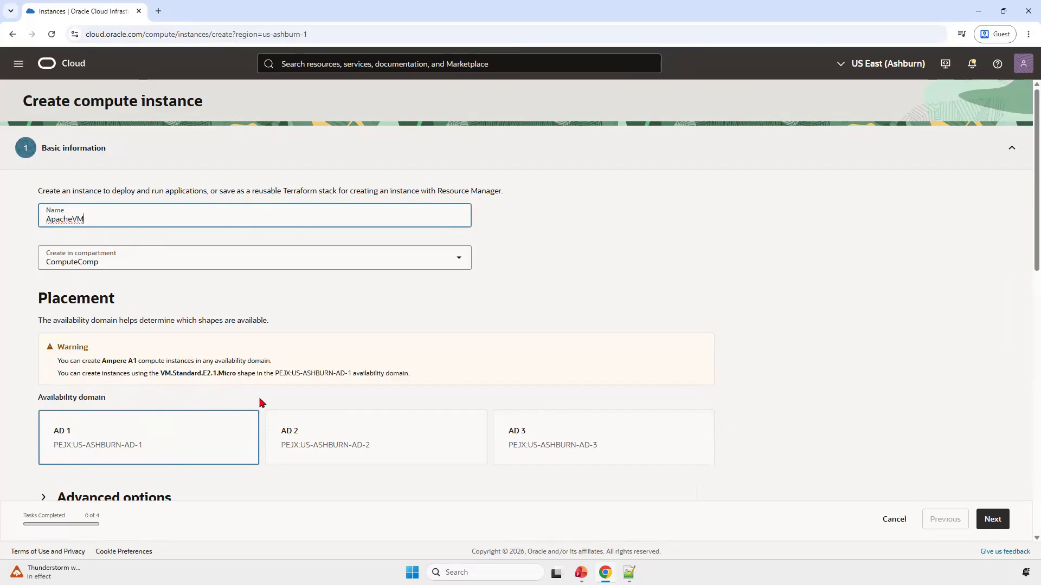
scroll(262, 397, "down", 3)
scroll(227, 294, "up", 3)
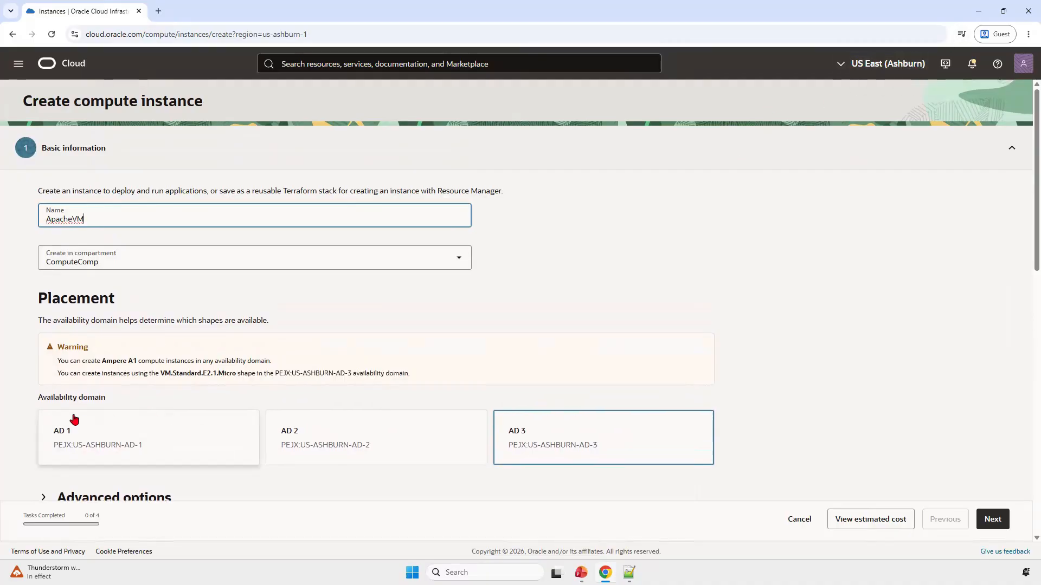
left_click(270, 399)
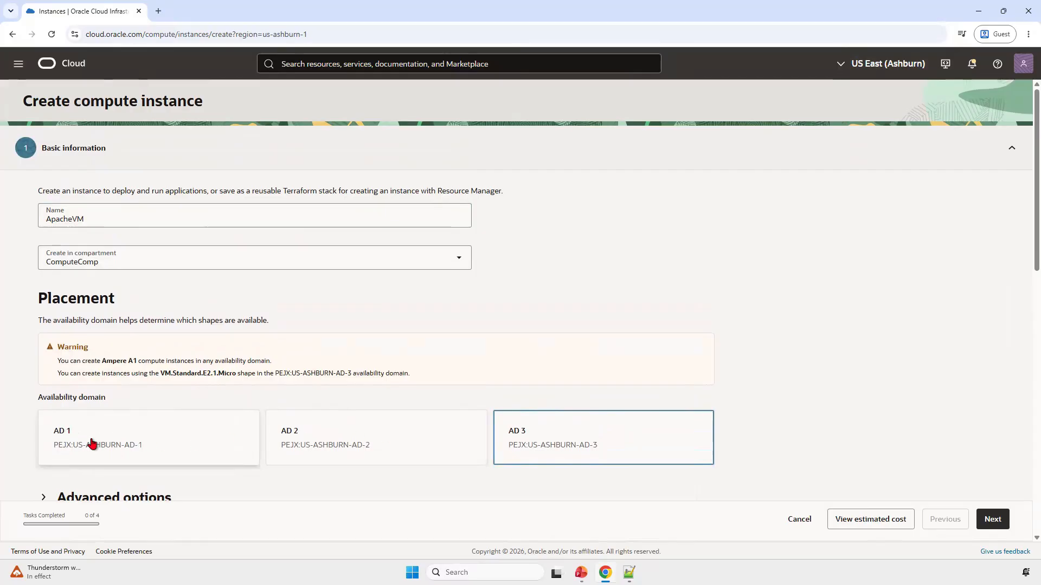
left_click(109, 437)
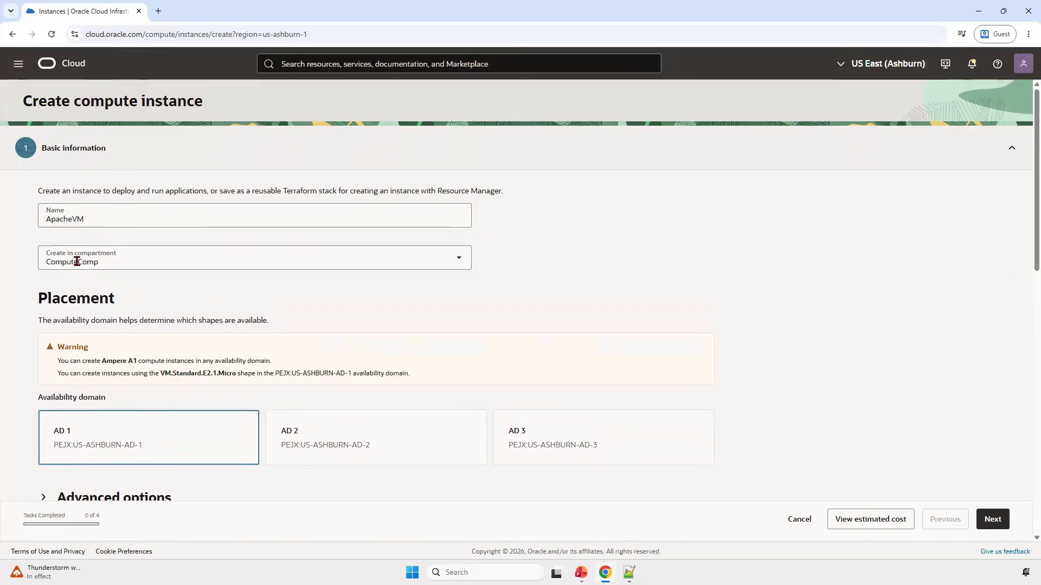
Step: Look at the operating system images available for the instance and close the selection without changing the image
scroll(114, 347, "down", 5)
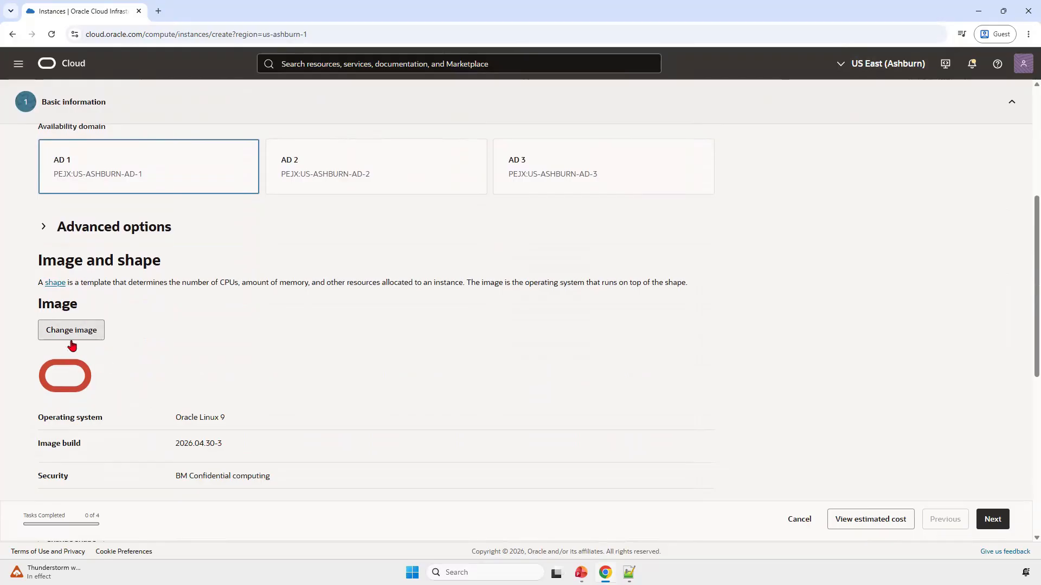
scroll(95, 388, "down", 2)
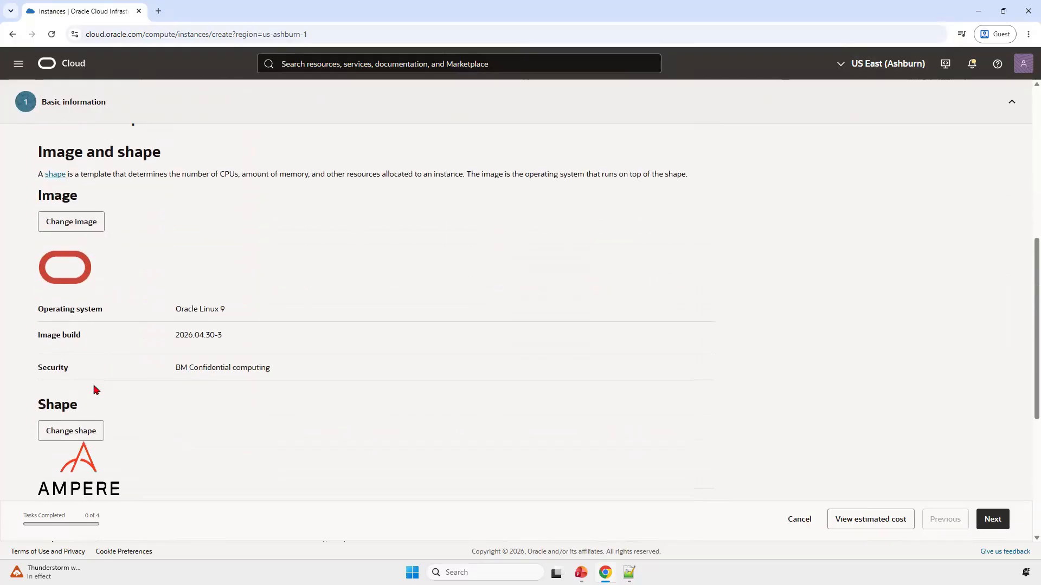
left_click(80, 225)
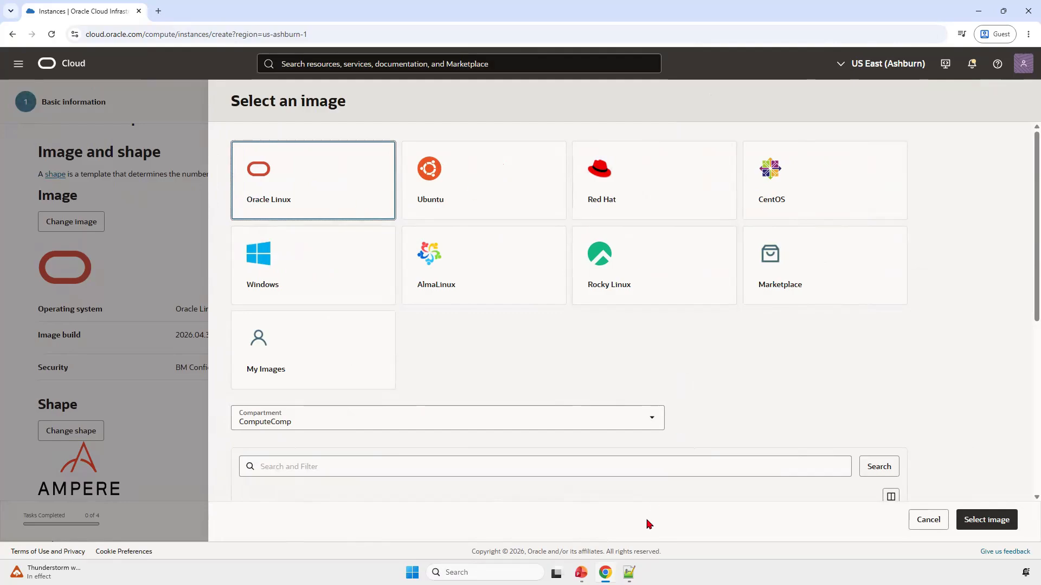
left_click(931, 521)
Step: Change the instance shape to the AMD virtual machine shape VM.Standard.E5.Flex
scroll(317, 334, "down", 2)
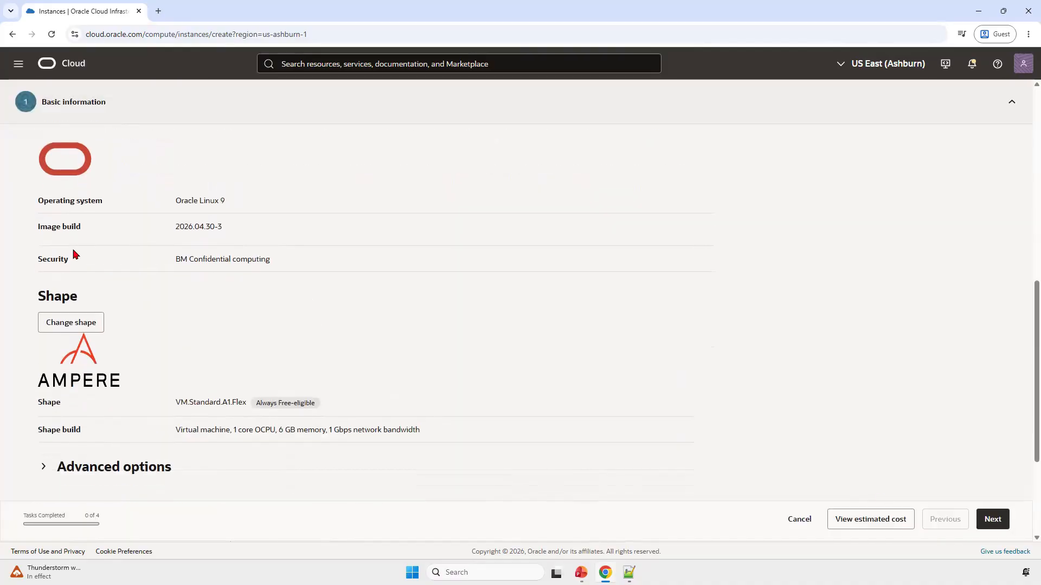
left_click(90, 325)
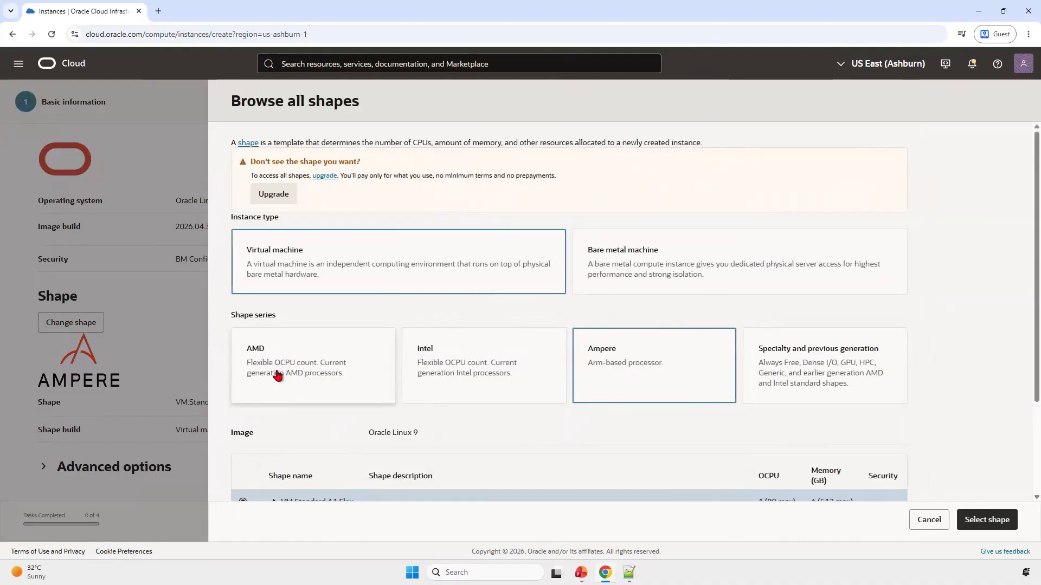
left_click(280, 376)
scroll(319, 374, "down", 1)
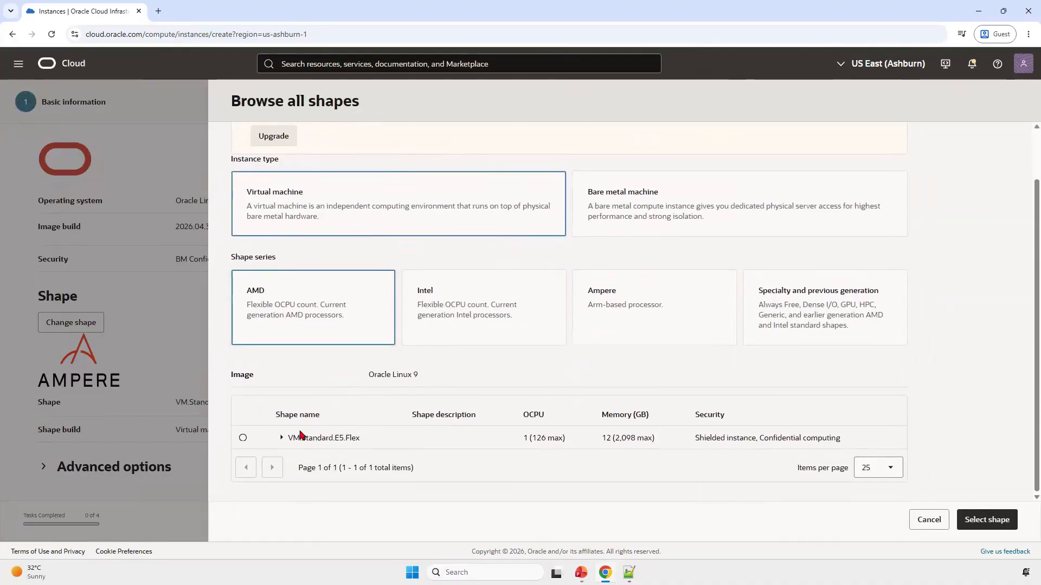
left_click(243, 438)
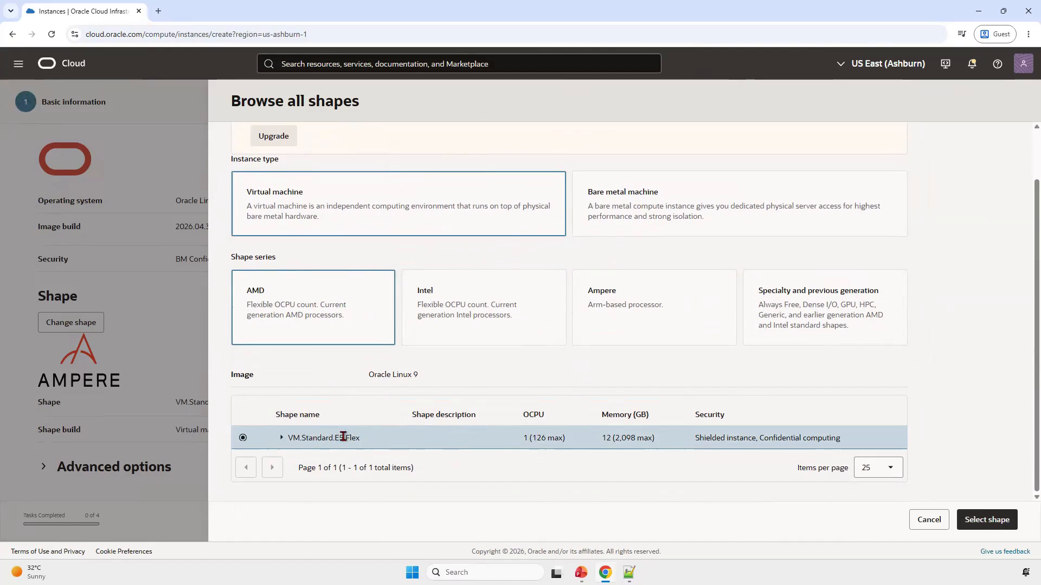
Step: Configure the VM.Standard.E5.Flex shape with 1 OCPU and 12 GB of memory, and apply it to the instance
left_click(281, 438)
scroll(353, 445, "down", 1)
scroll(394, 447, "down", 2)
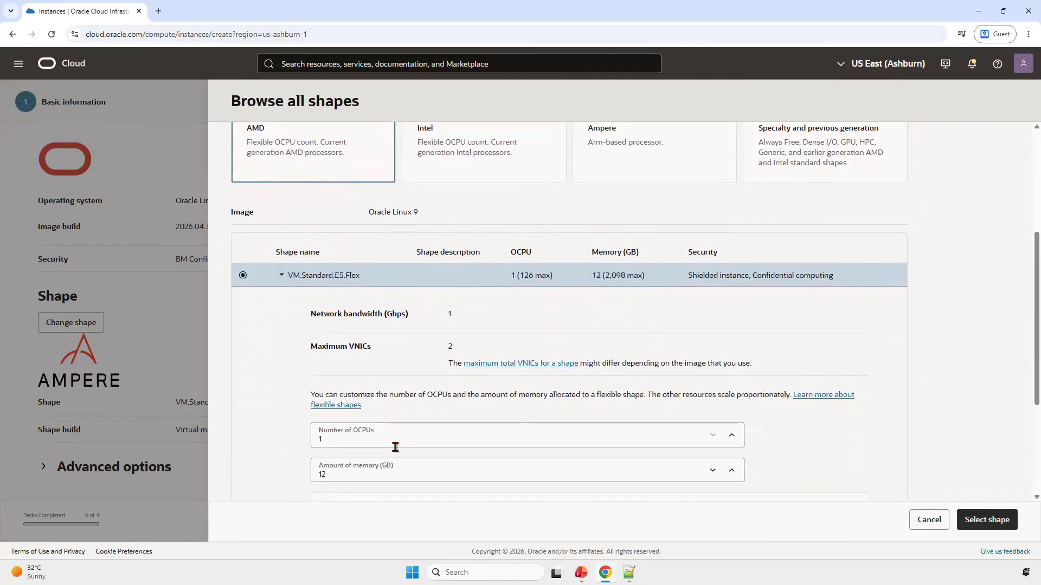
left_click(394, 443)
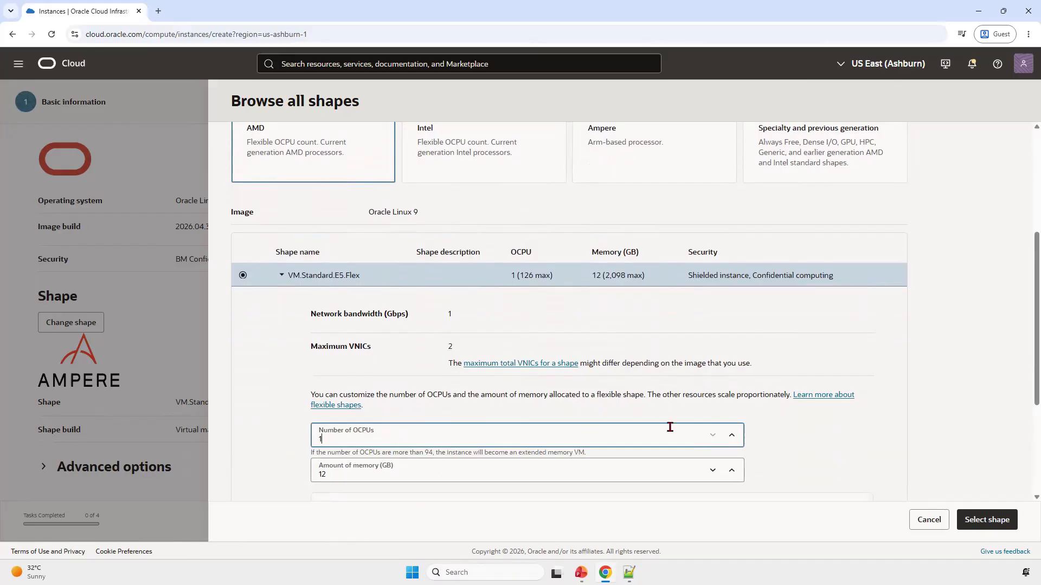
left_click(732, 438)
left_click(714, 438)
scroll(824, 422, "down", 2)
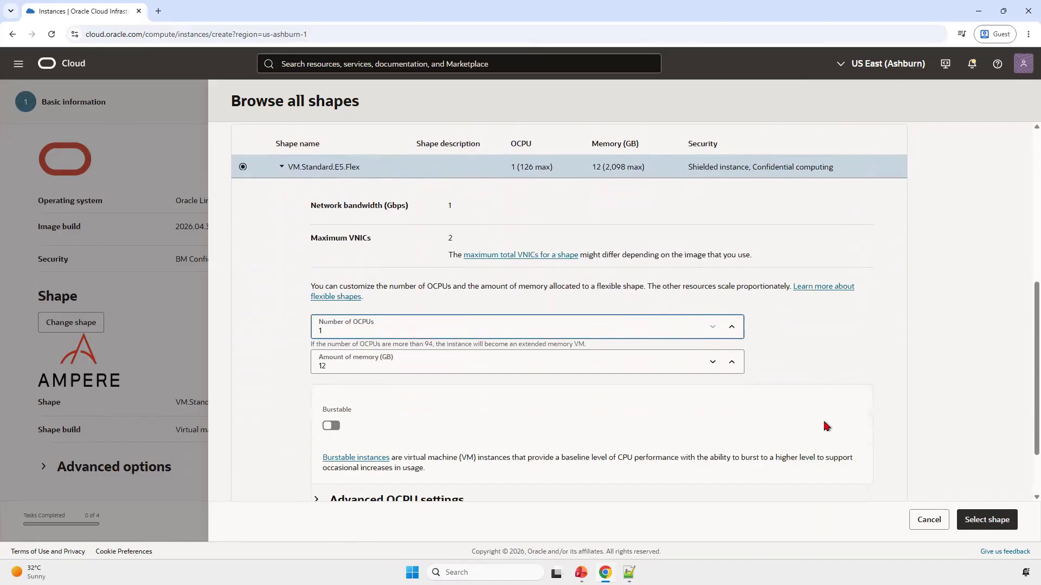
scroll(846, 378, "down", 2)
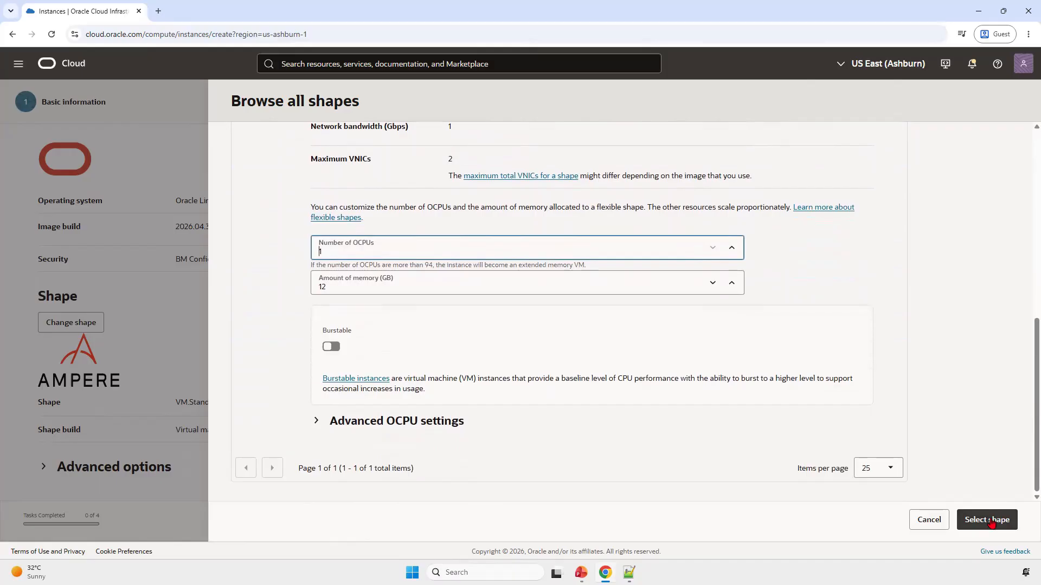
left_click(987, 519)
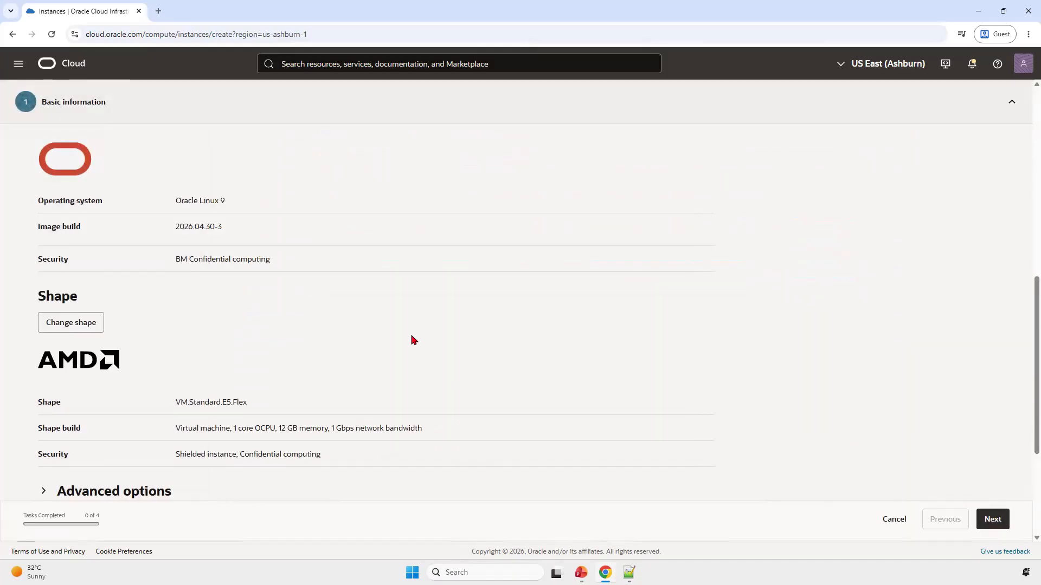
Step: Accept the basic information and the default security settings, and proceed to the instance's networking settings
scroll(413, 340, "down", 4)
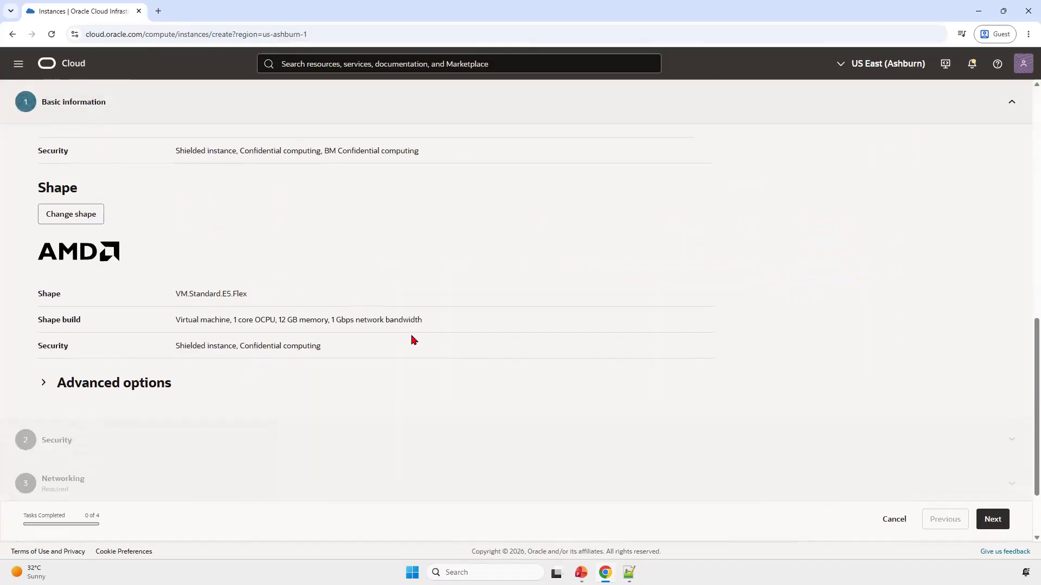
left_click(991, 519)
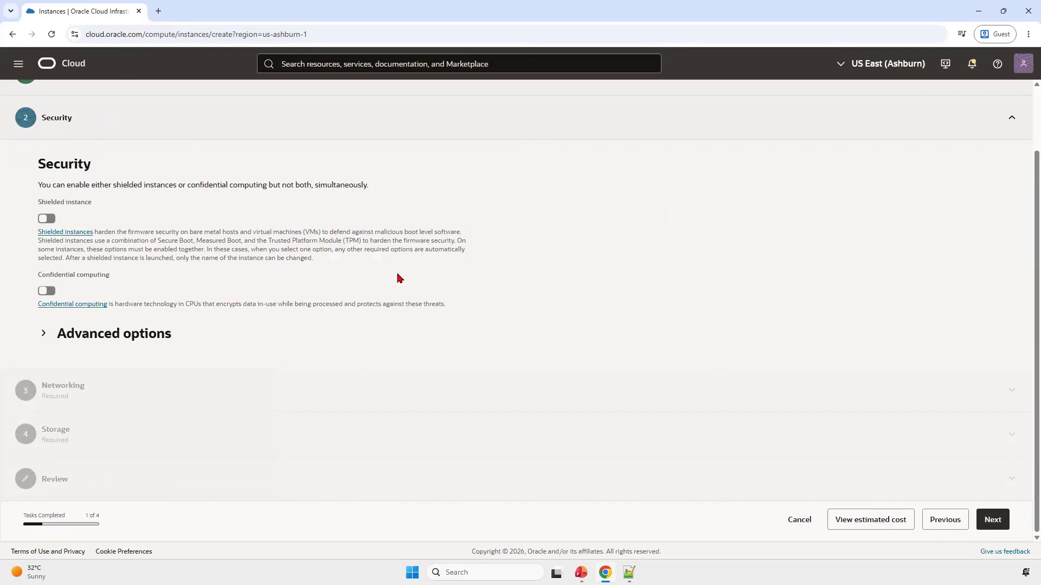
left_click(1001, 522)
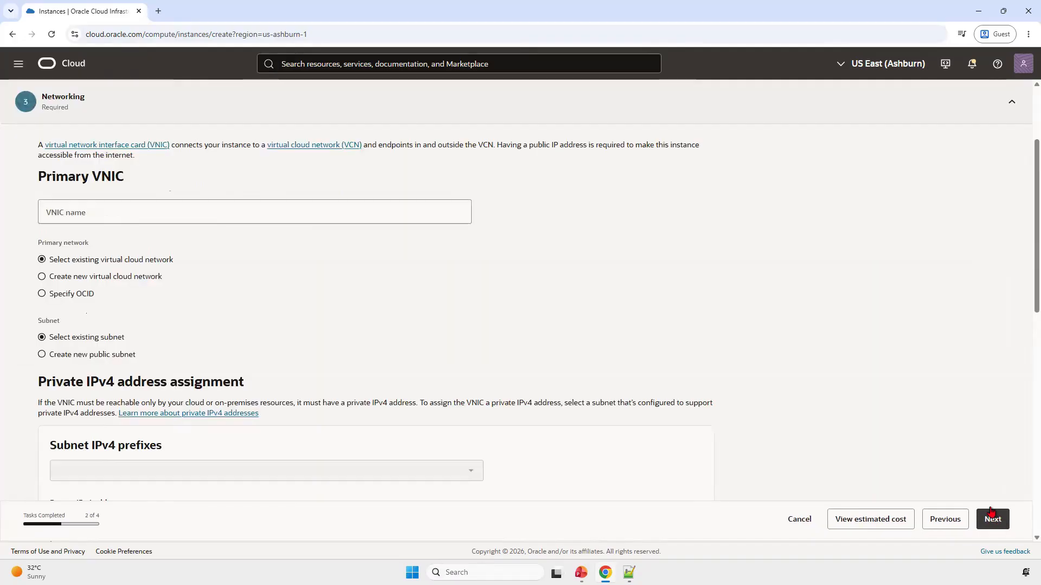
Step: Name the instance's primary VNIC ApacheVM-VNIC
left_click(352, 216)
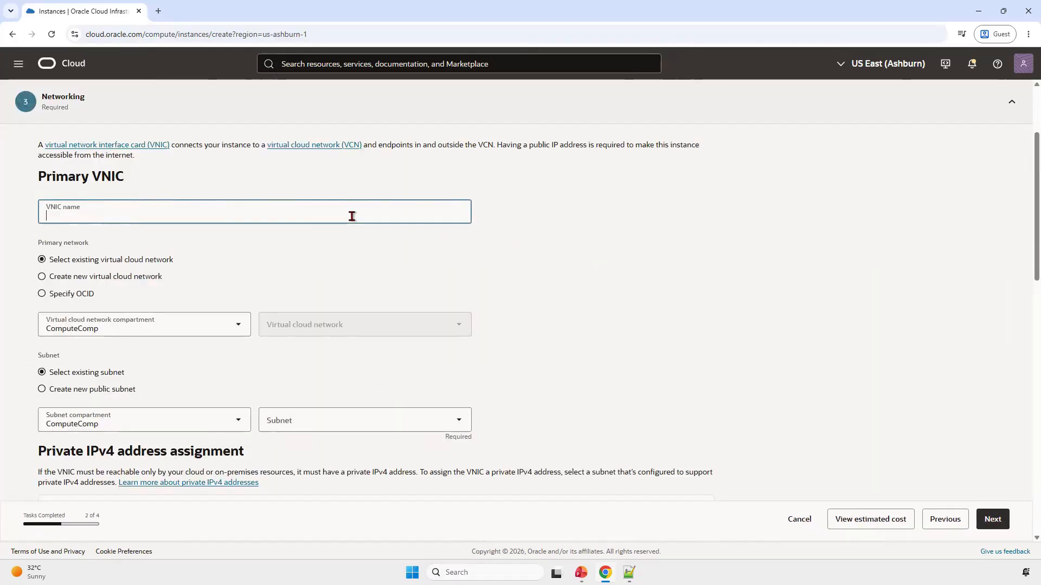
type("ApacheVM-VNIC")
scroll(95, 169, "up", 1)
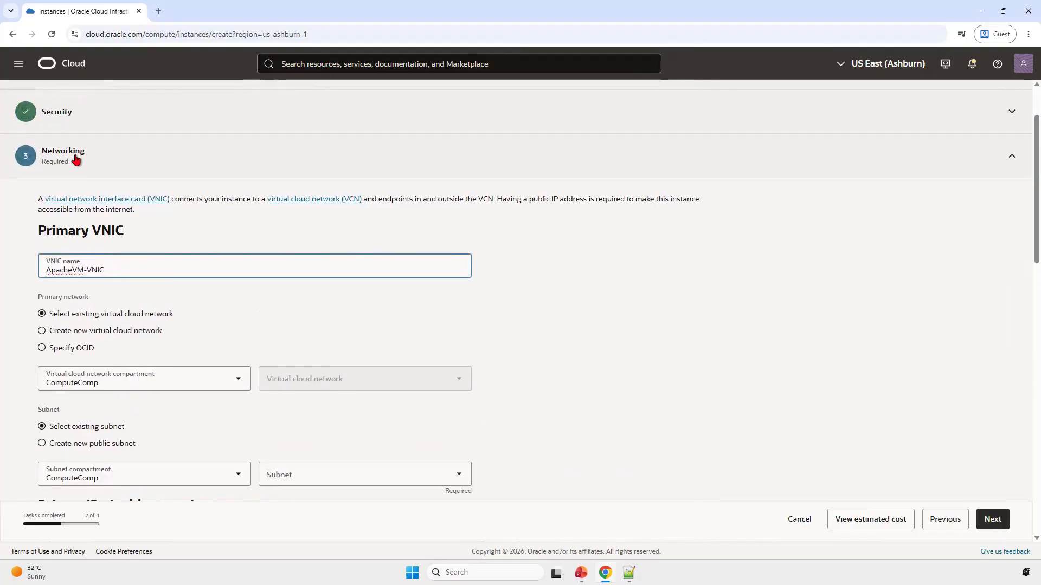
scroll(76, 160, "down", 1)
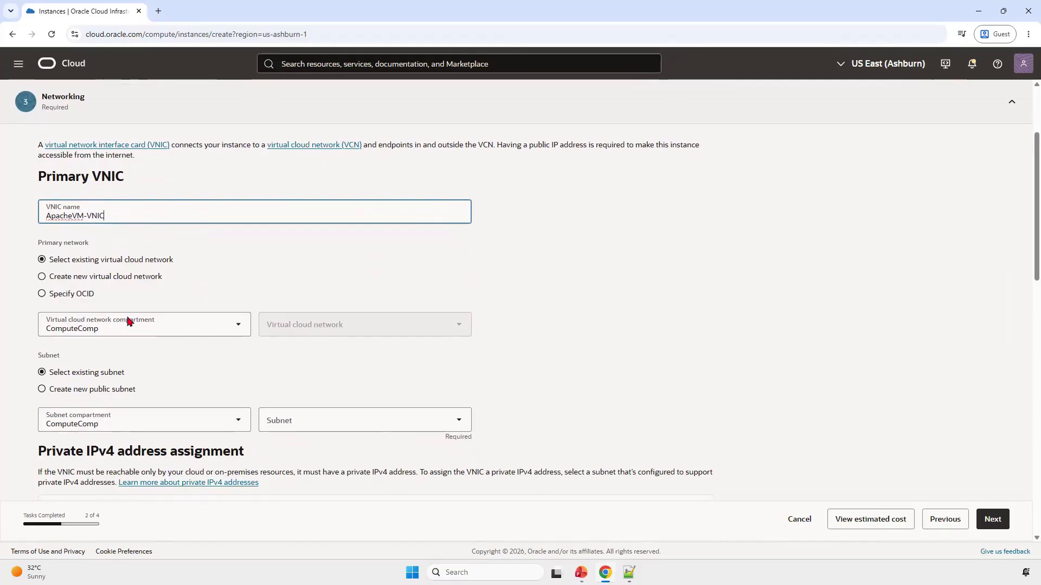
Step: Select the existing virtual cloud network DemoVCN from the NetworkComp compartment as the primary network
left_click(208, 332)
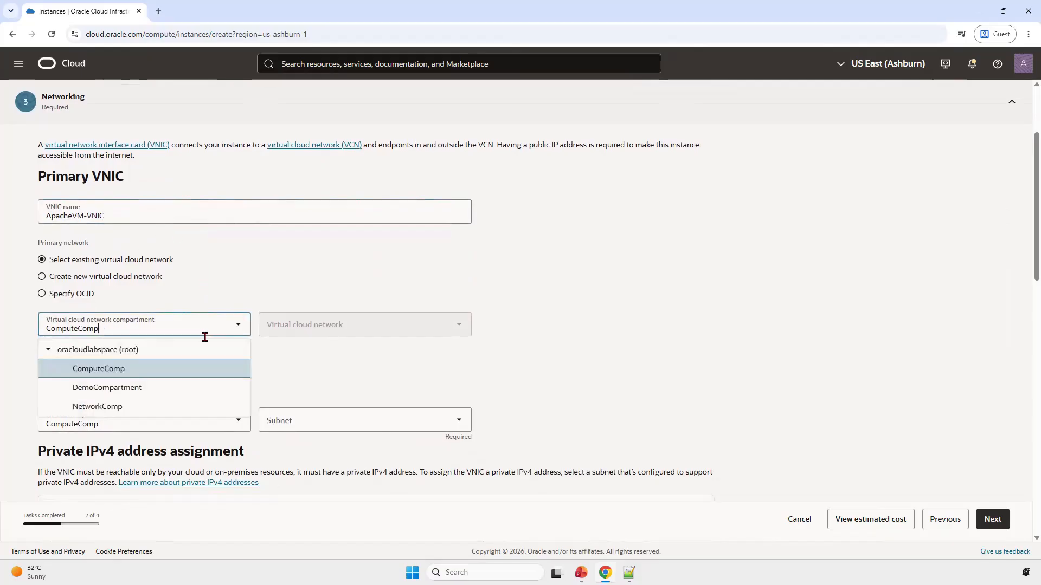
left_click(115, 407)
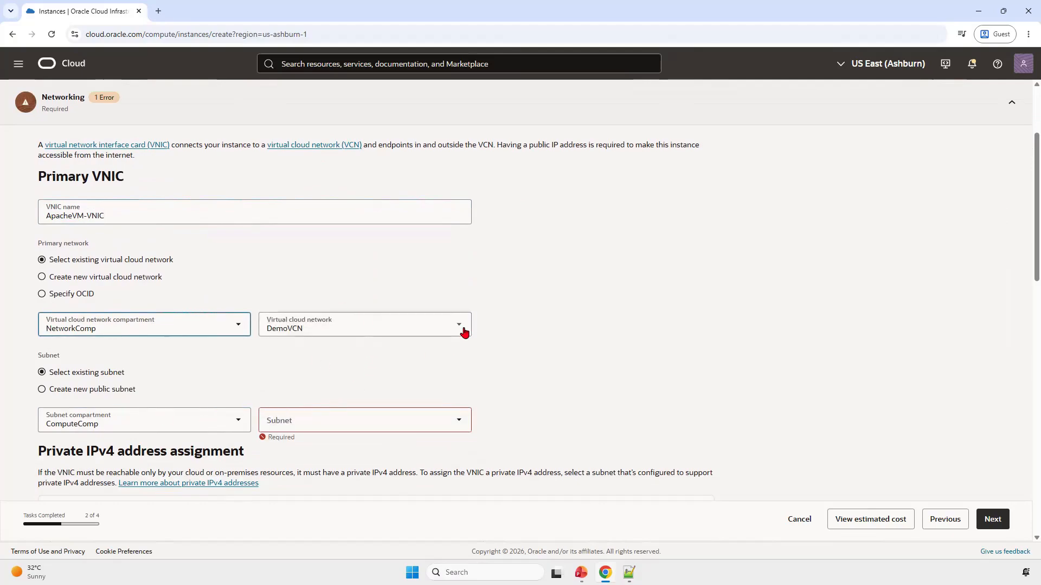
left_click(464, 332)
left_click(385, 355)
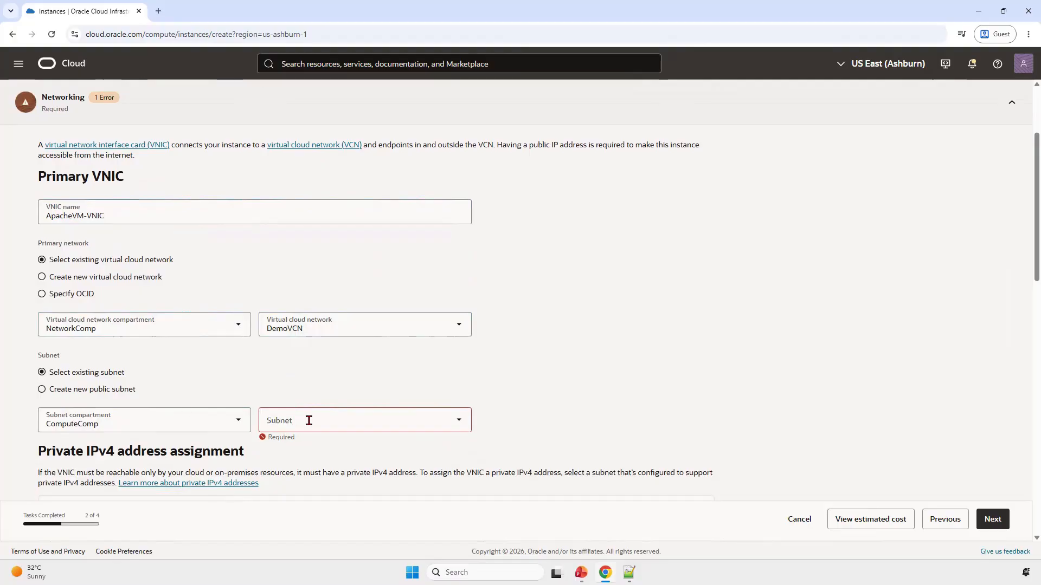
Step: Set the subnet compartment to NetworkComp and choose the existing subnet public subnet-DemoVCN (regional)
left_click(175, 422)
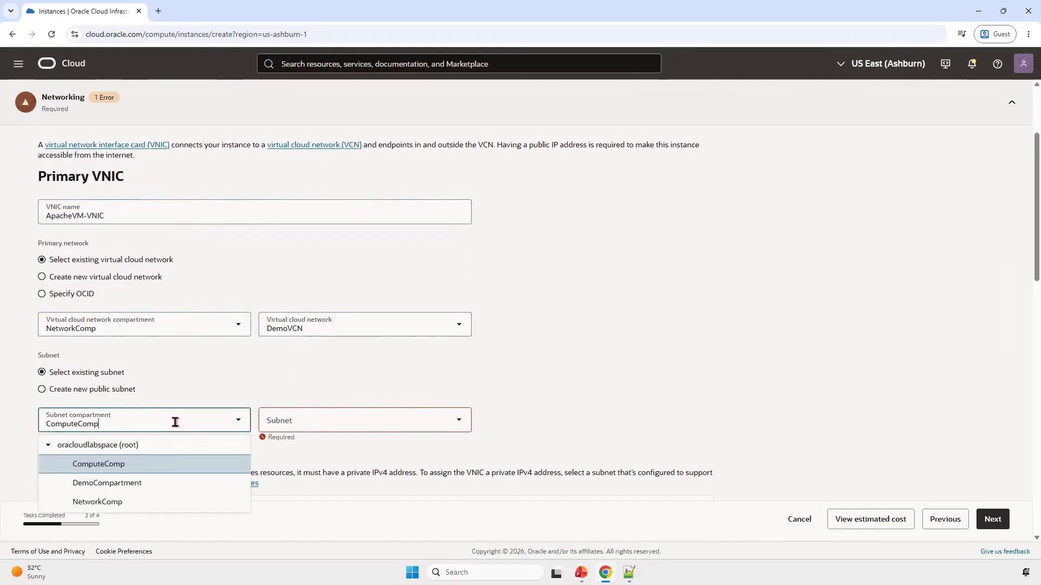
left_click(90, 502)
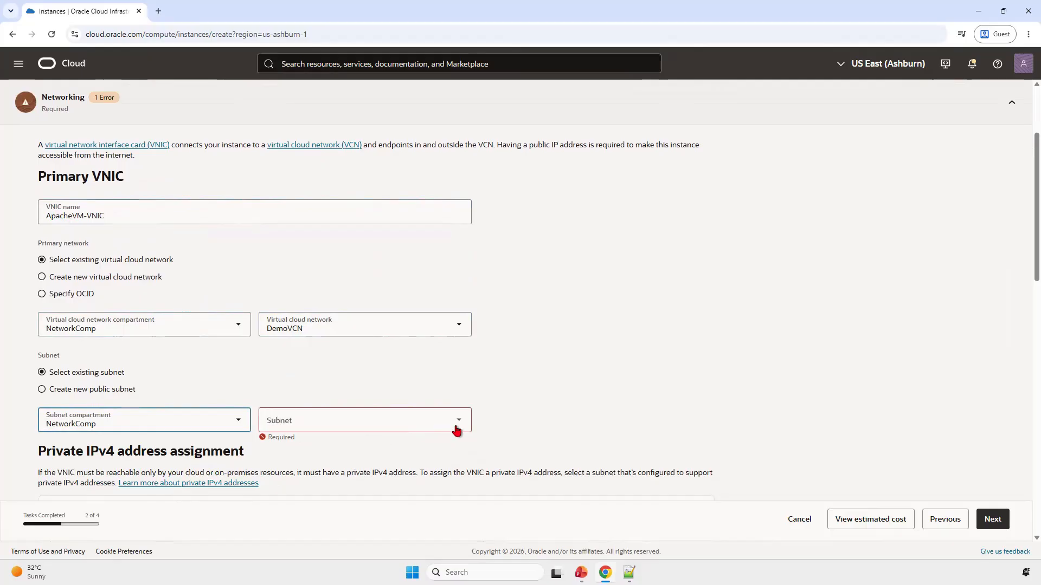
left_click(458, 428)
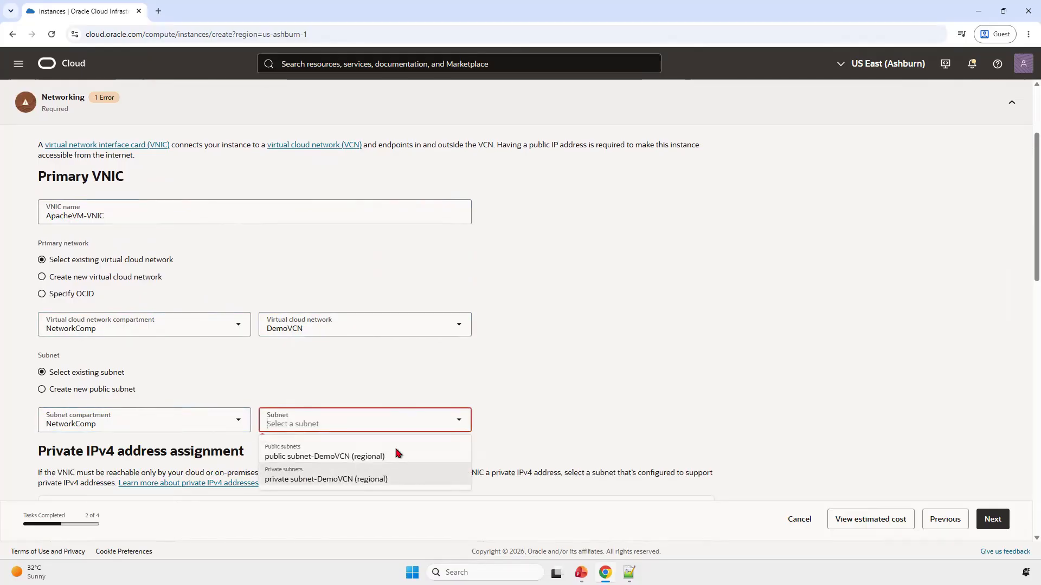
left_click(393, 455)
Step: Review the VNIC's private IPv4 address assignment and its automatic public IPv4 address option
scroll(508, 400, "down", 4)
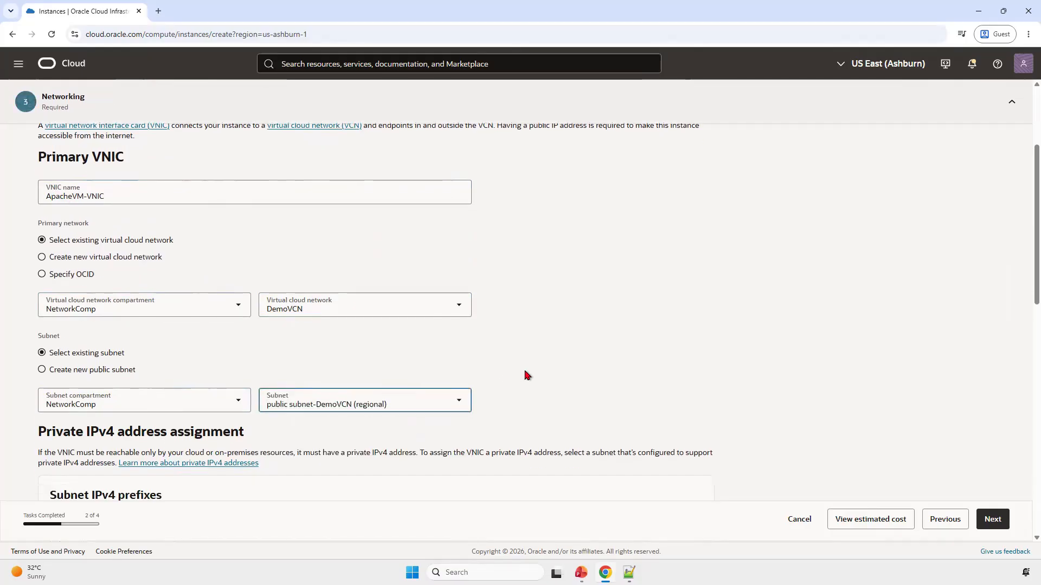
scroll(518, 382, "down", 1)
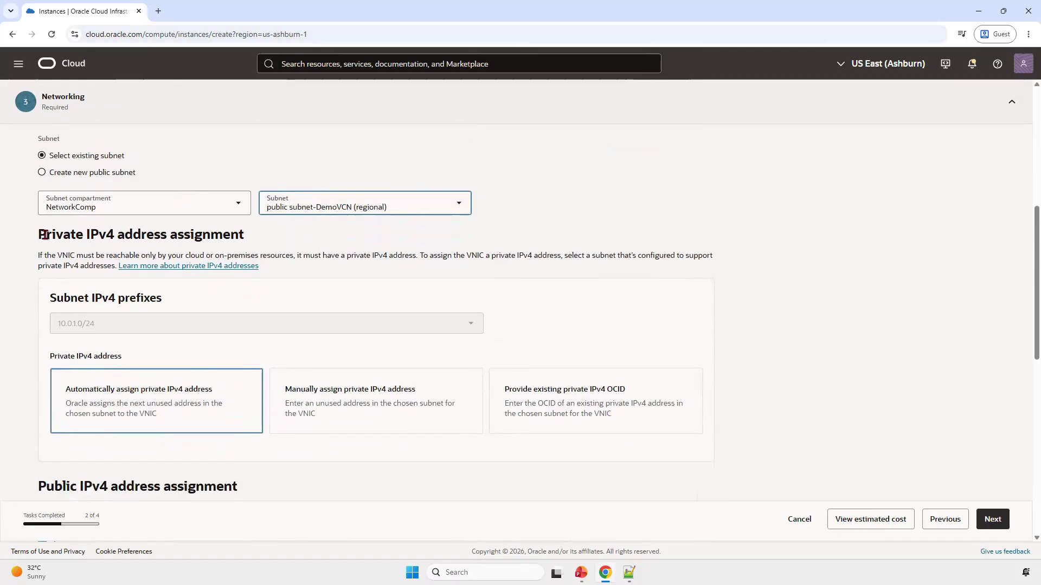
left_click_drag(39, 234, 107, 234)
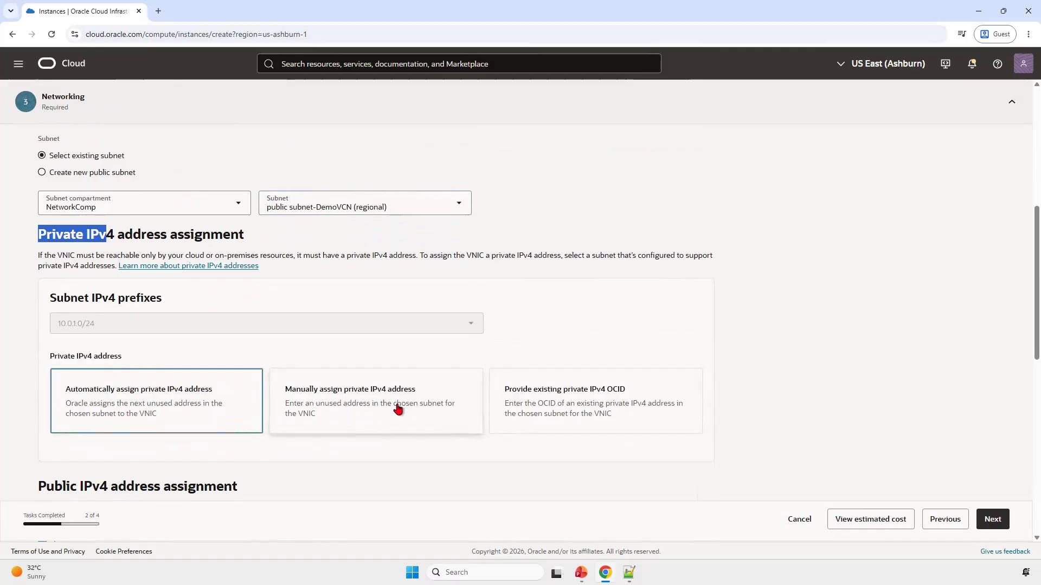
scroll(413, 406, "down", 2)
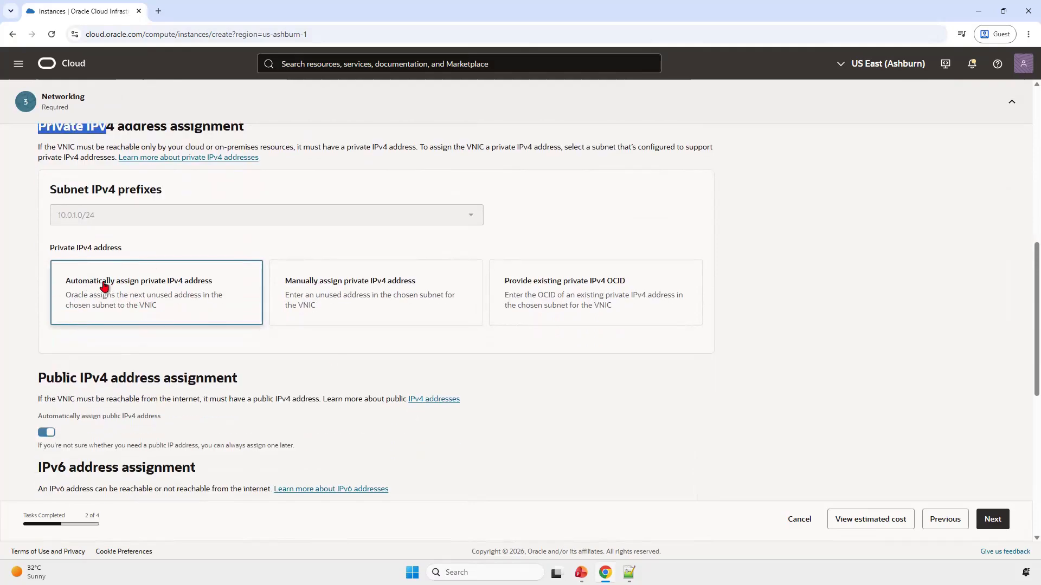
scroll(234, 379, "down", 2)
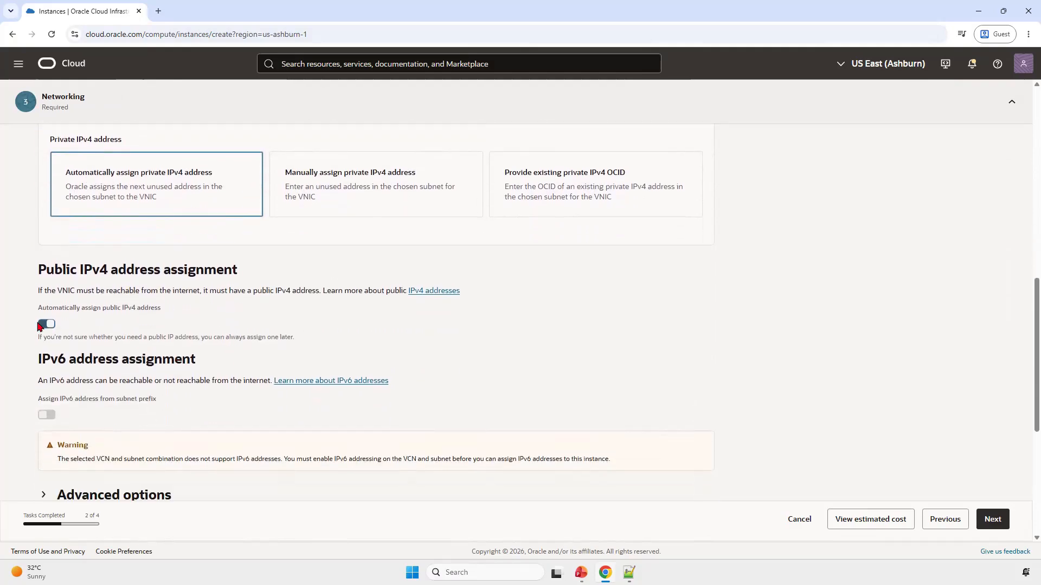
triple_click(142, 311)
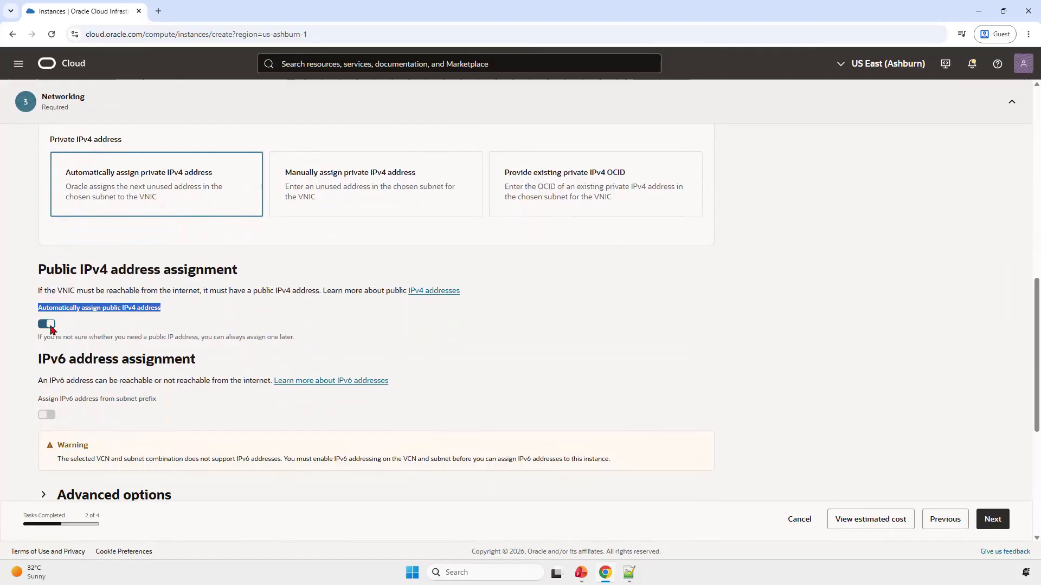
Step: Switch the SSH keys option to pasting a public key, paste the SSH public key, and check its beginning
scroll(168, 361, "down", 3)
scroll(167, 364, "down", 2)
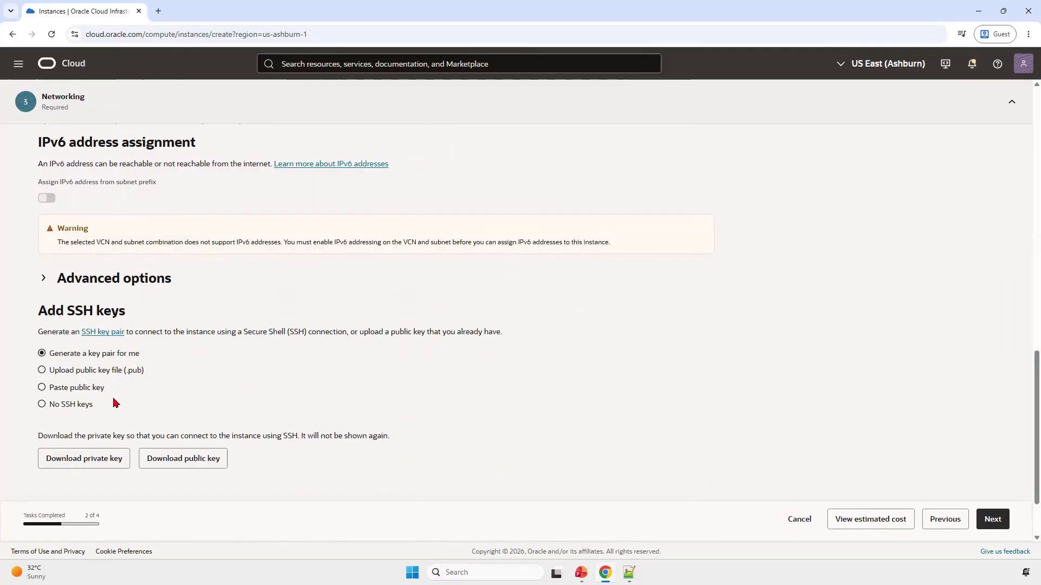
left_click(42, 388)
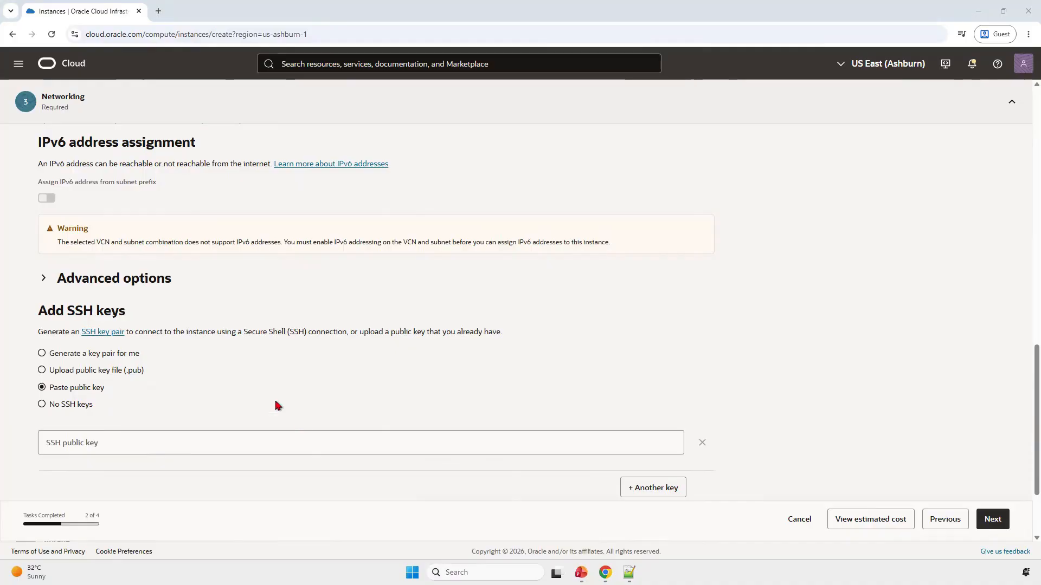
left_click(137, 444)
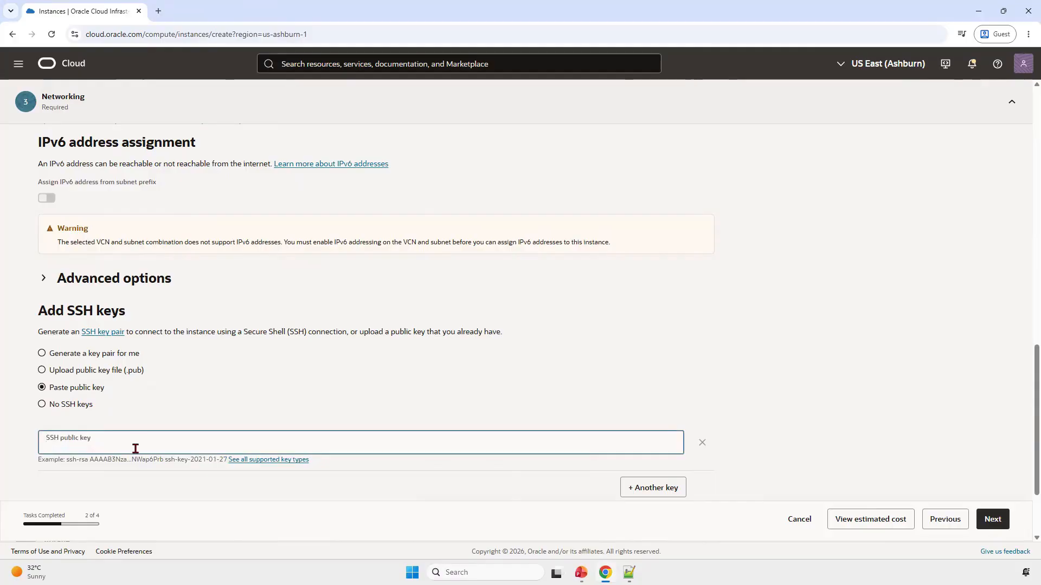
key("ctrl+v")
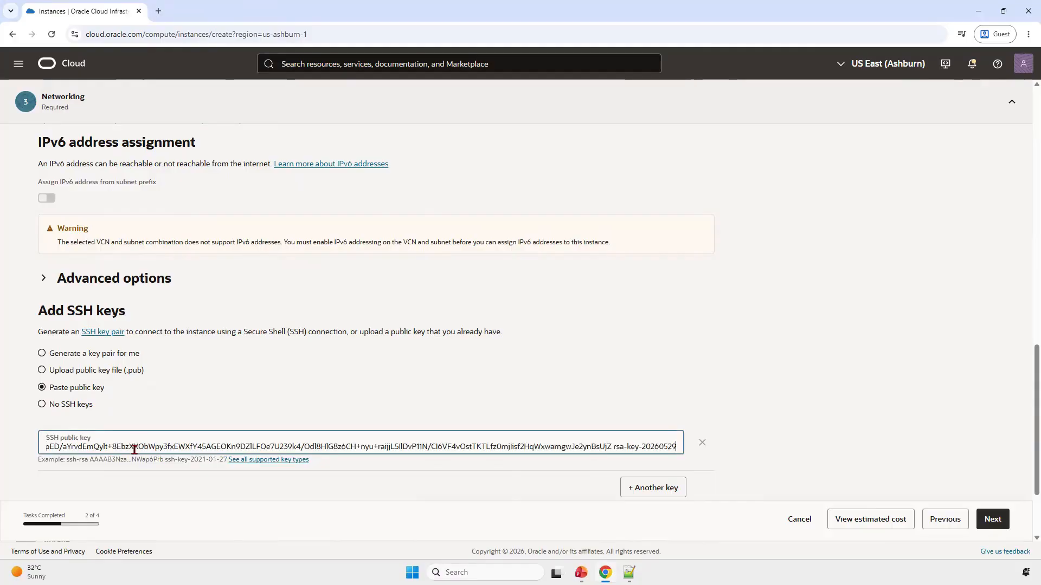
key("Home")
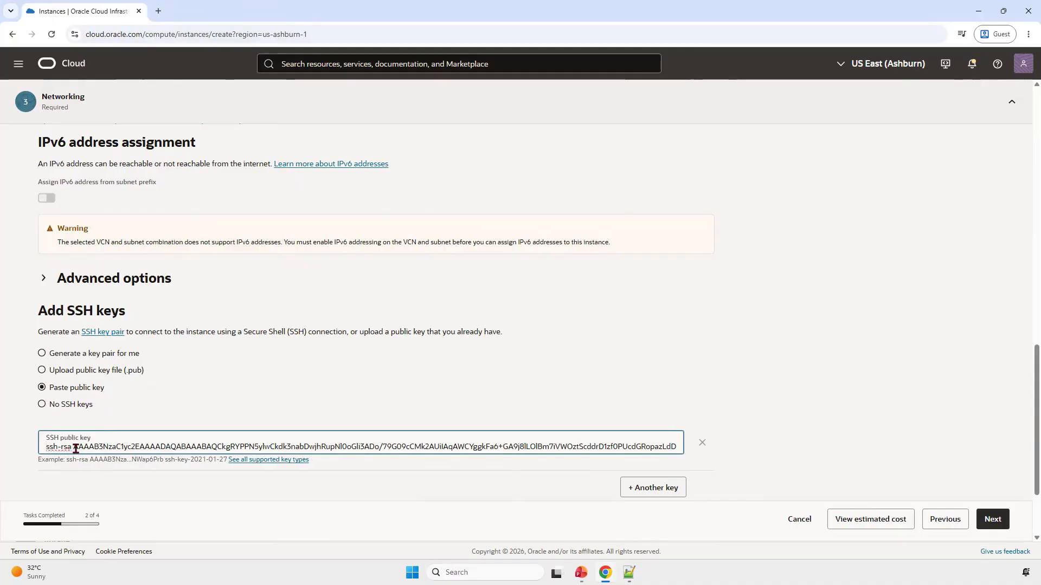
scroll(274, 431, "down", 2)
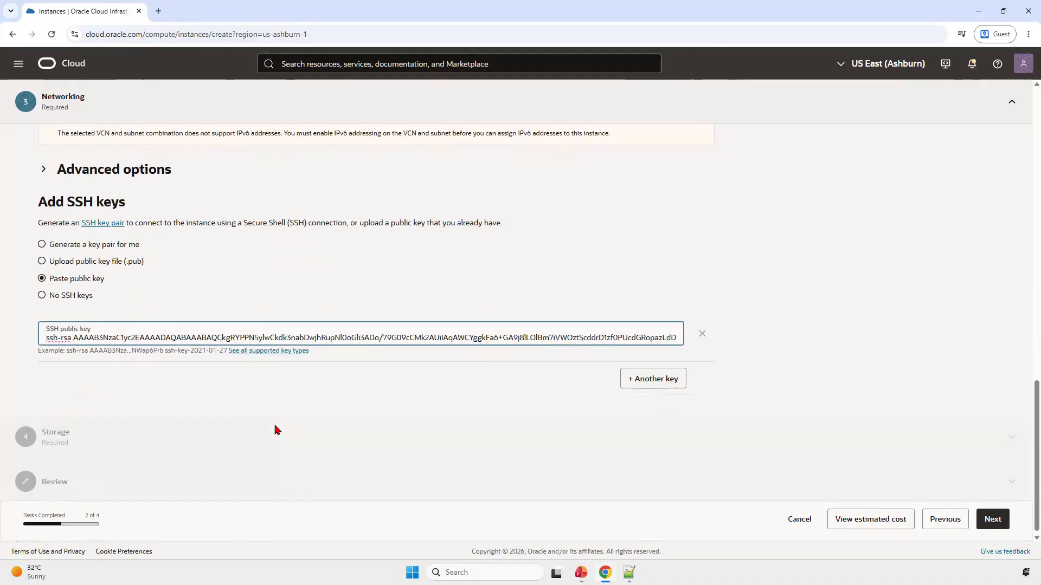
Step: Proceed from the networking section to the instance's storage settings
left_click(993, 519)
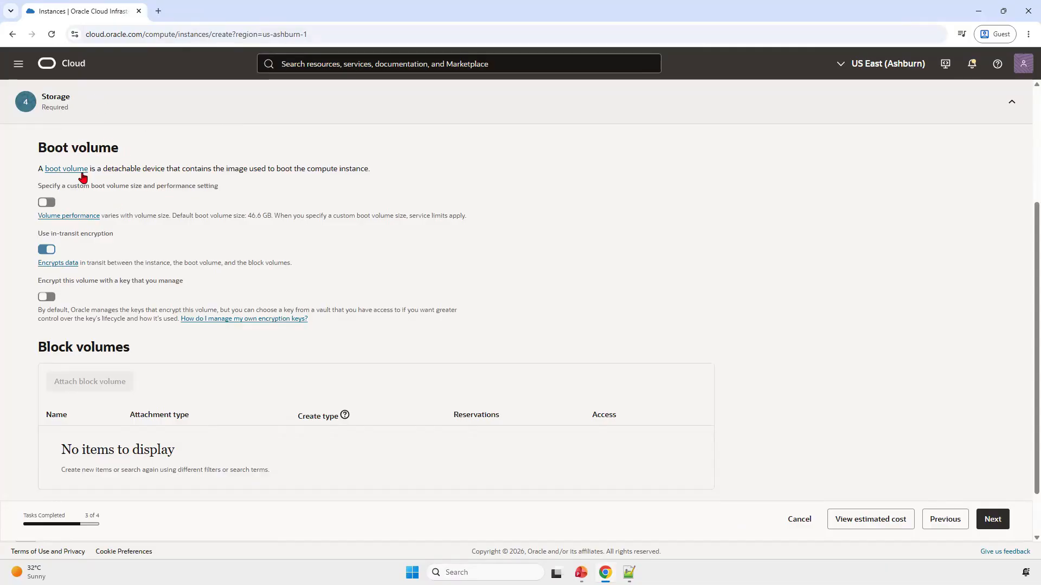
left_click(48, 203)
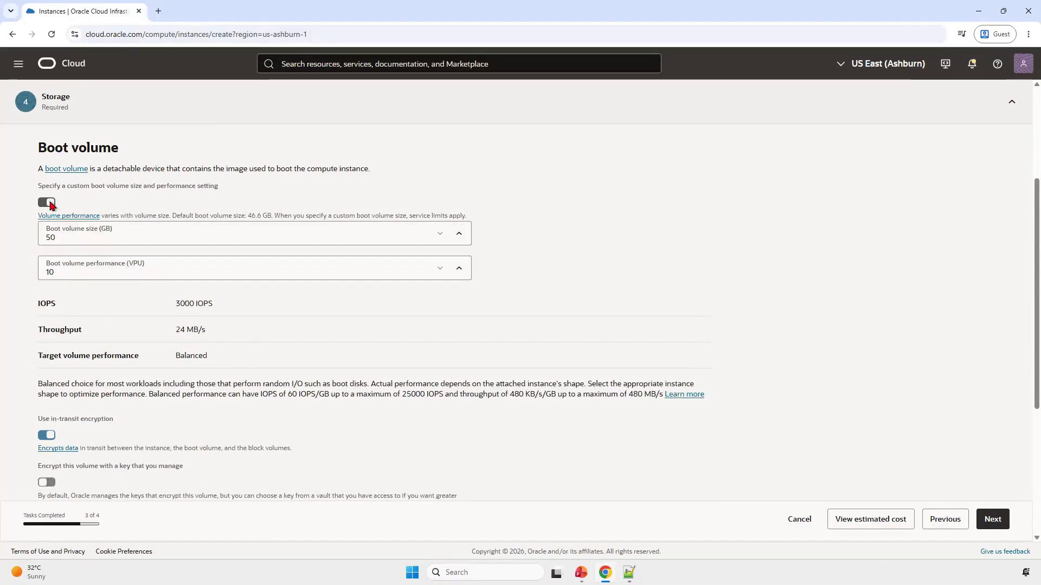
left_click(102, 234)
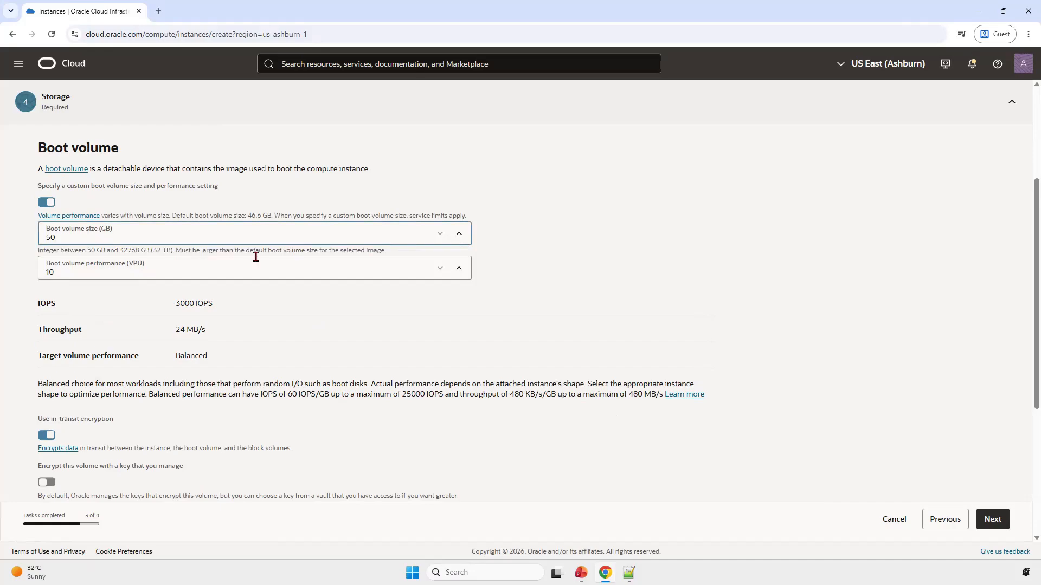
left_click(459, 234)
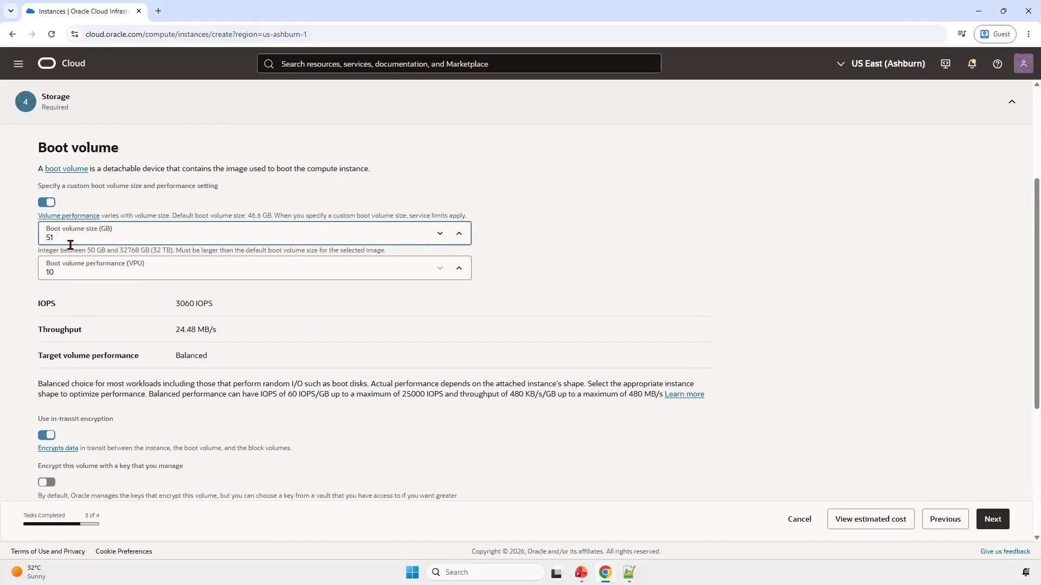
left_click(440, 234)
left_click(47, 202)
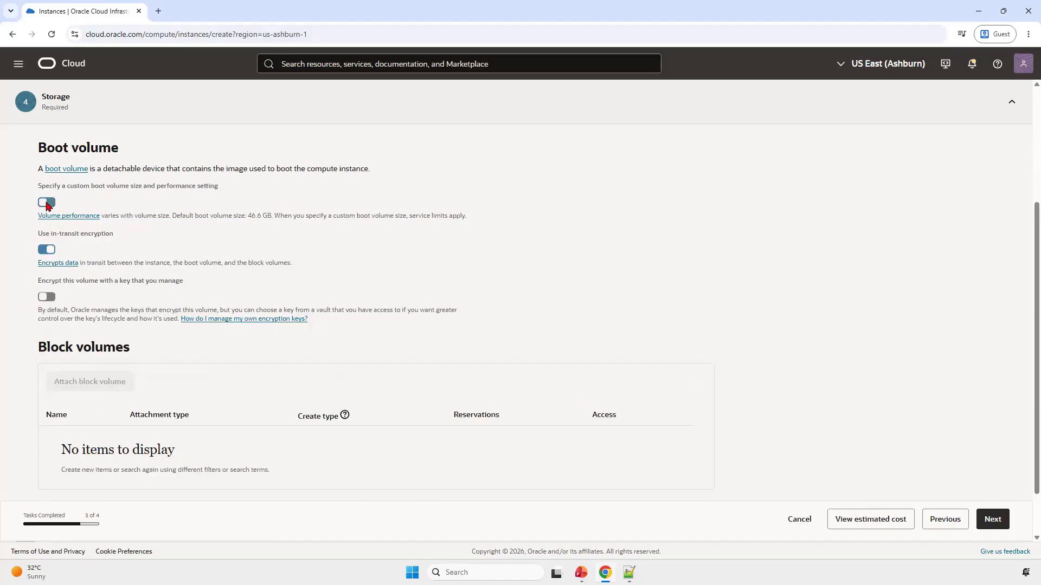
Step: Accept the default storage settings, review the configuration summary, and create the ApacheVM instance
scroll(271, 331, "down", 2)
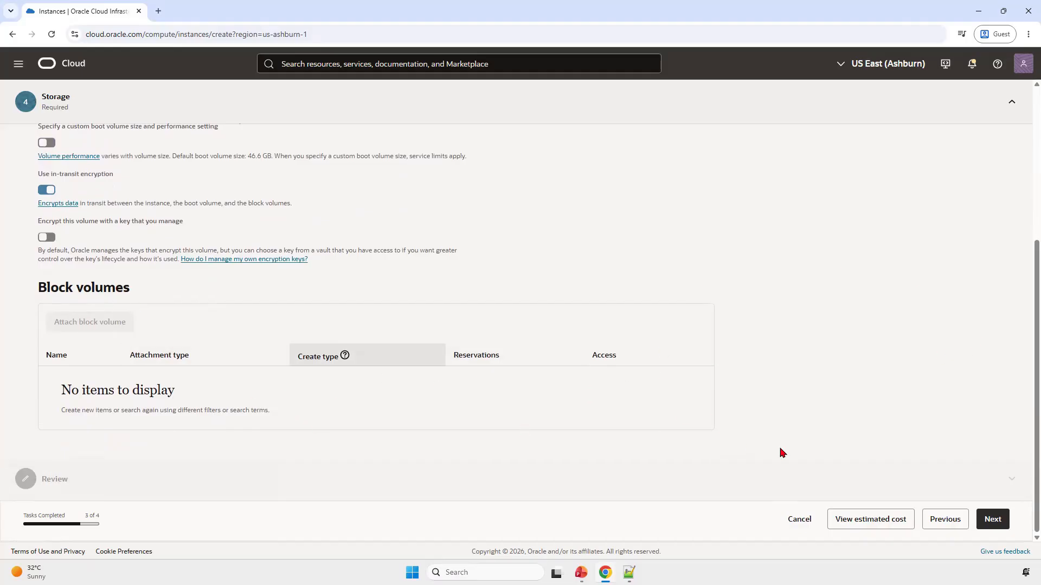
left_click(992, 519)
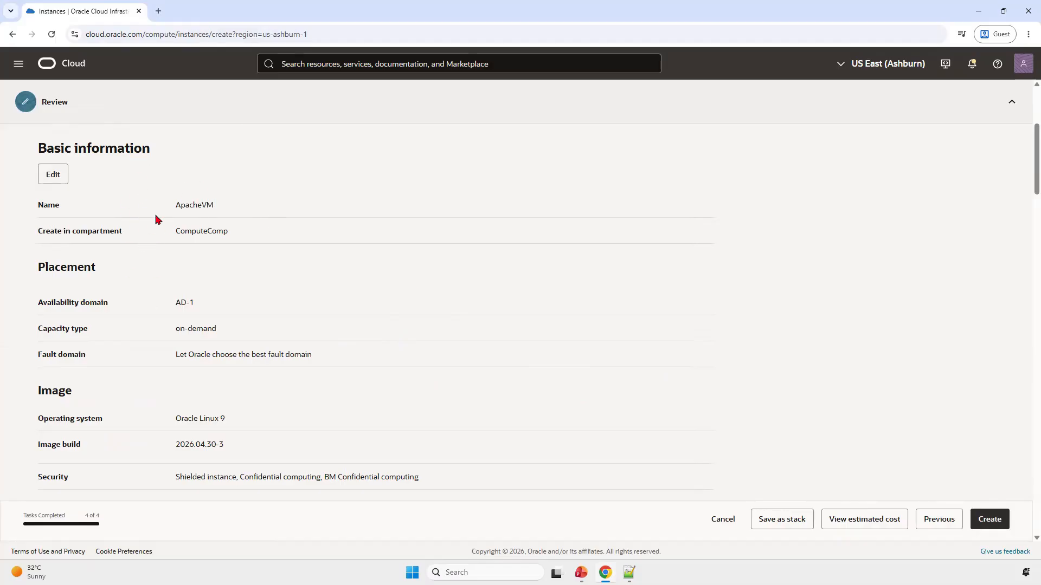
scroll(297, 305, "down", 6)
scroll(293, 316, "down", 4)
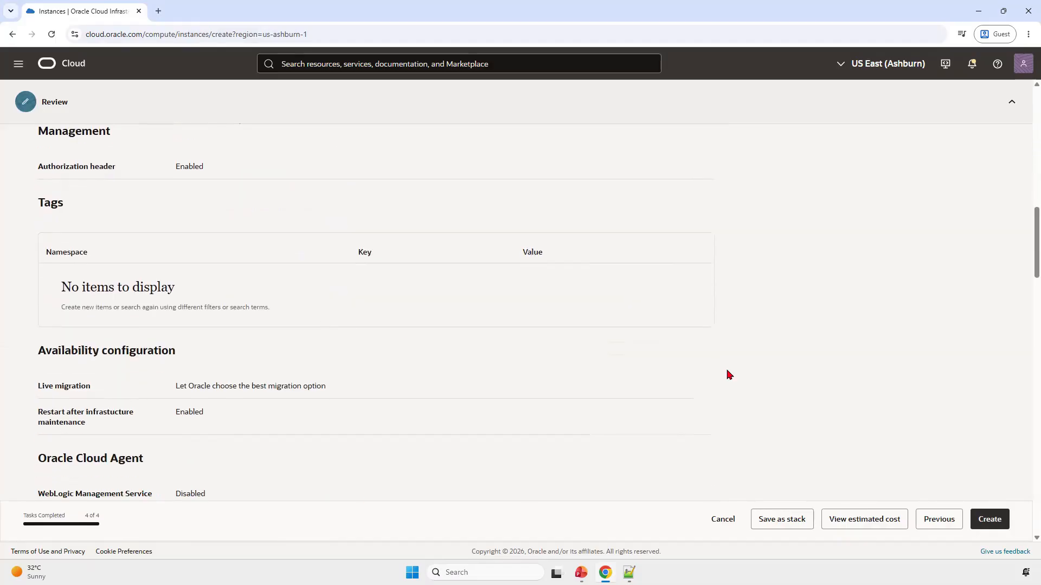
scroll(984, 446, "down", 20)
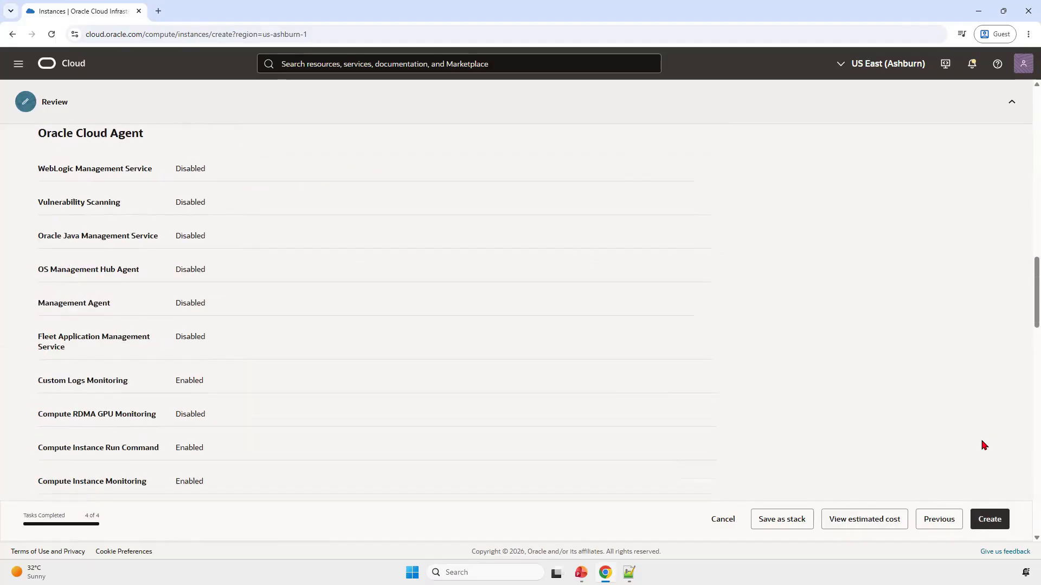
scroll(985, 446, "down", 4)
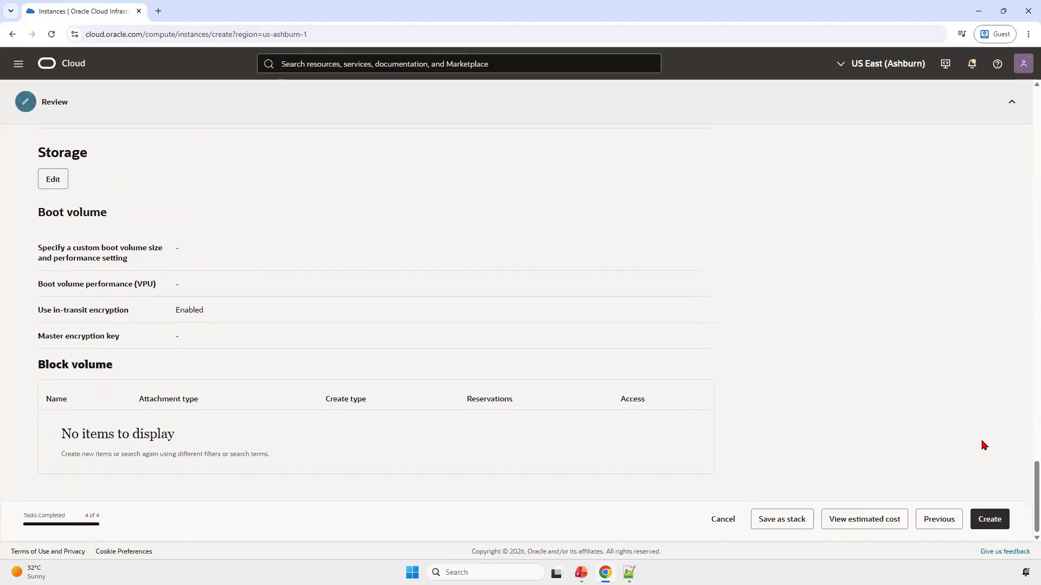
left_click(997, 522)
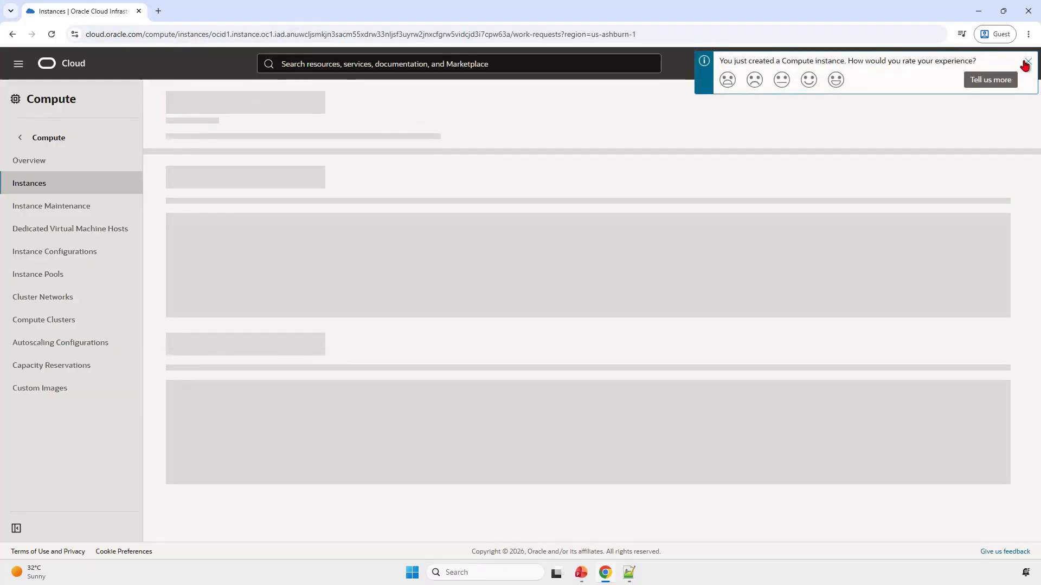
Step: Dismiss the feedback prompt and view the new instance's details, including its instance access information
left_click(1028, 62)
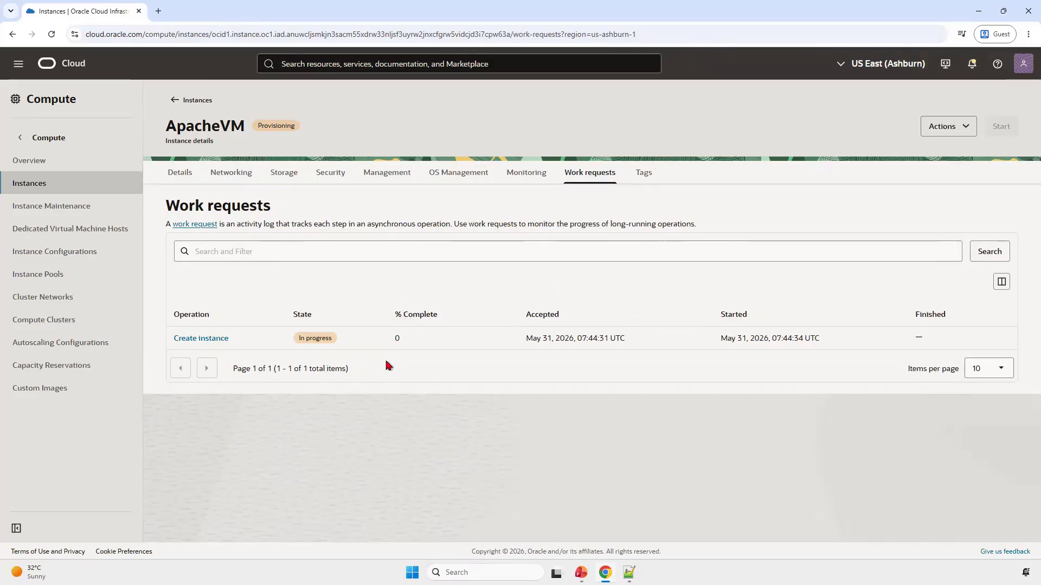
left_click(180, 174)
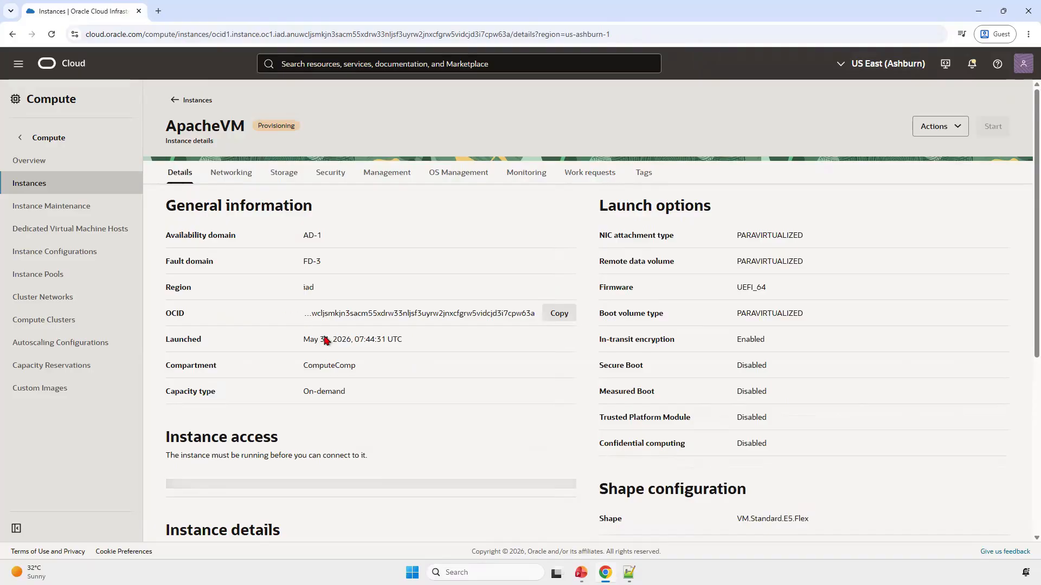
scroll(410, 397, "down", 2)
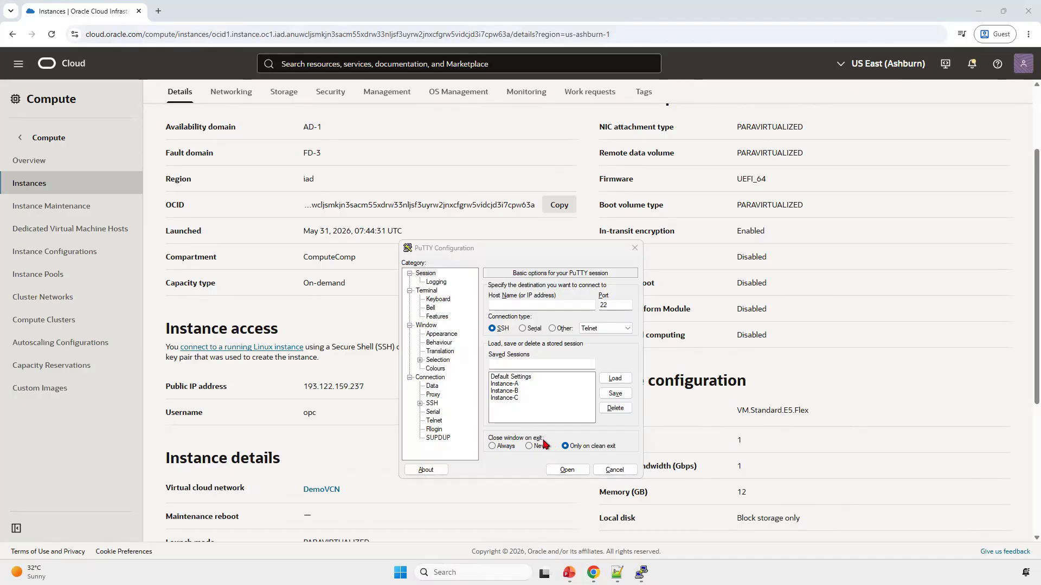
Step: Switch to PuTTY and check its release version
left_click(534, 248)
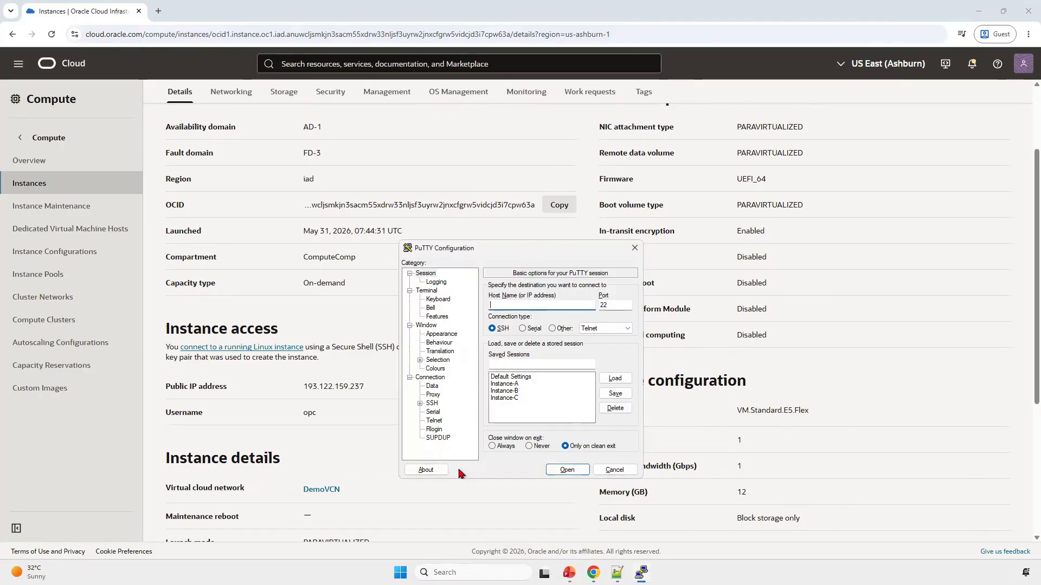
left_click(426, 469)
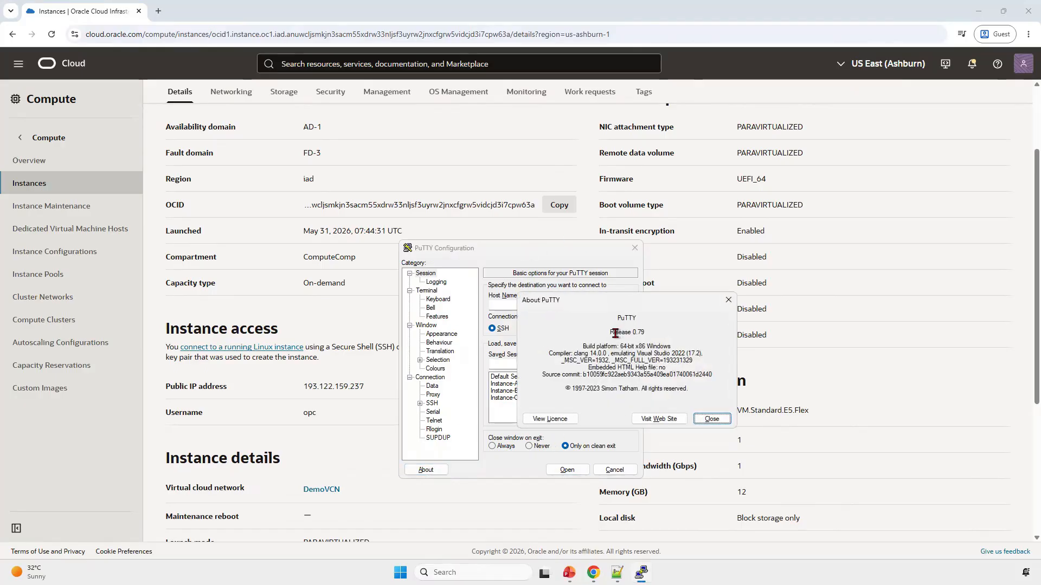
left_click(711, 419)
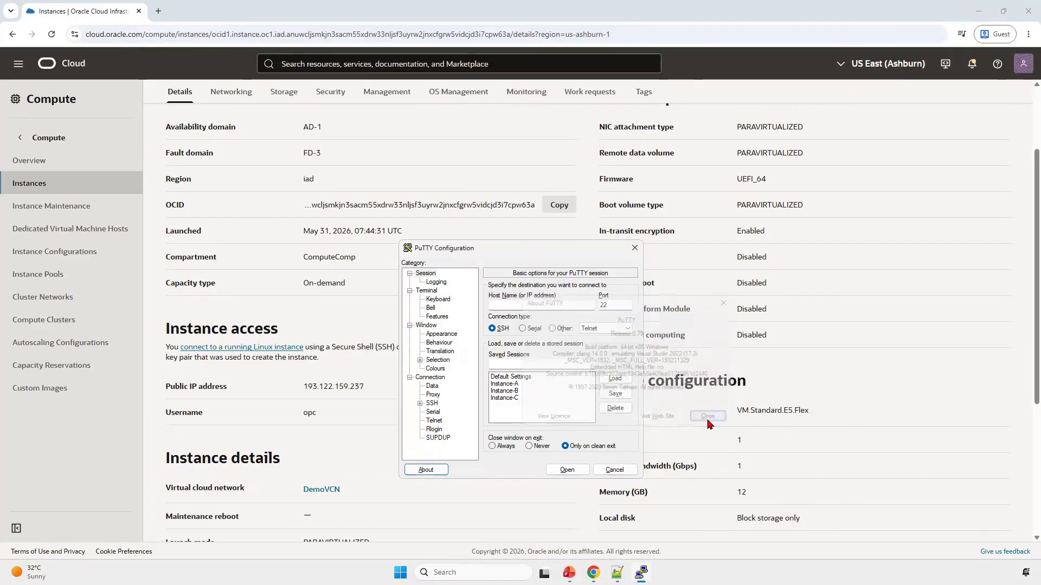
Step: Load the saved PuTTY session Instance-A and replace its host address with ApacheVM's public IP address, 193.122.159.237
left_click(511, 384)
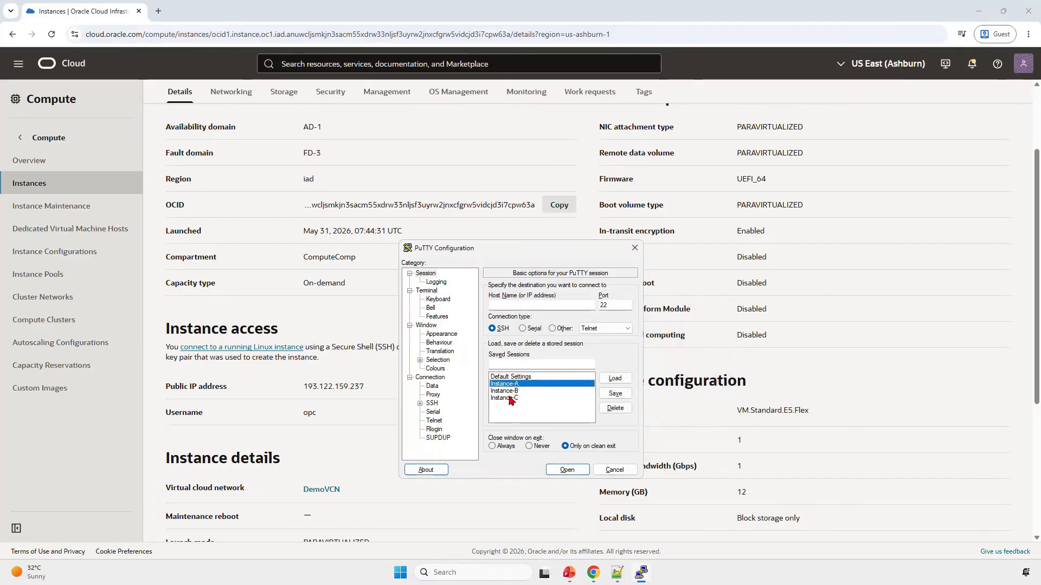
left_click(616, 379)
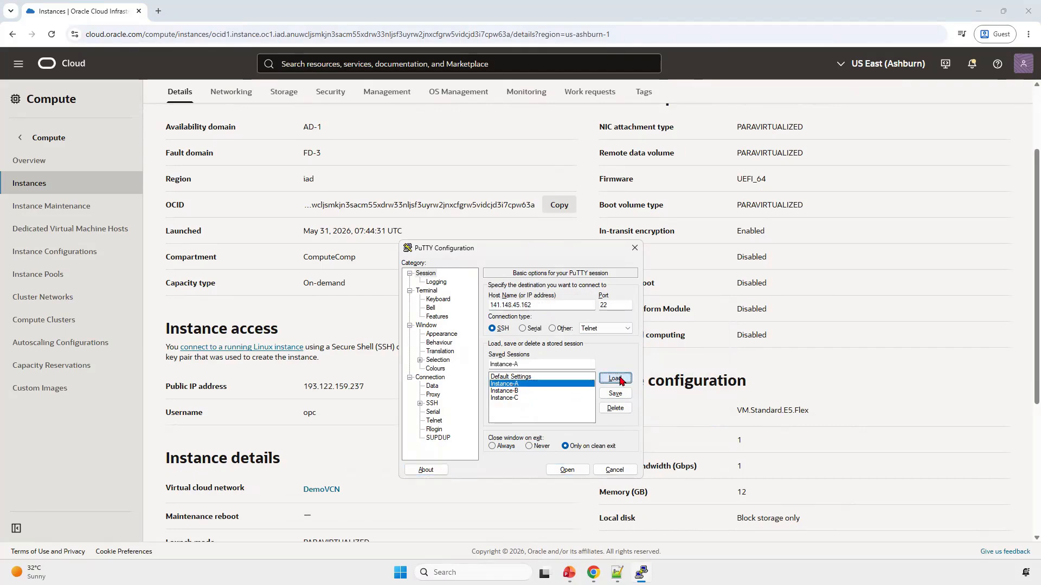
left_click(542, 305)
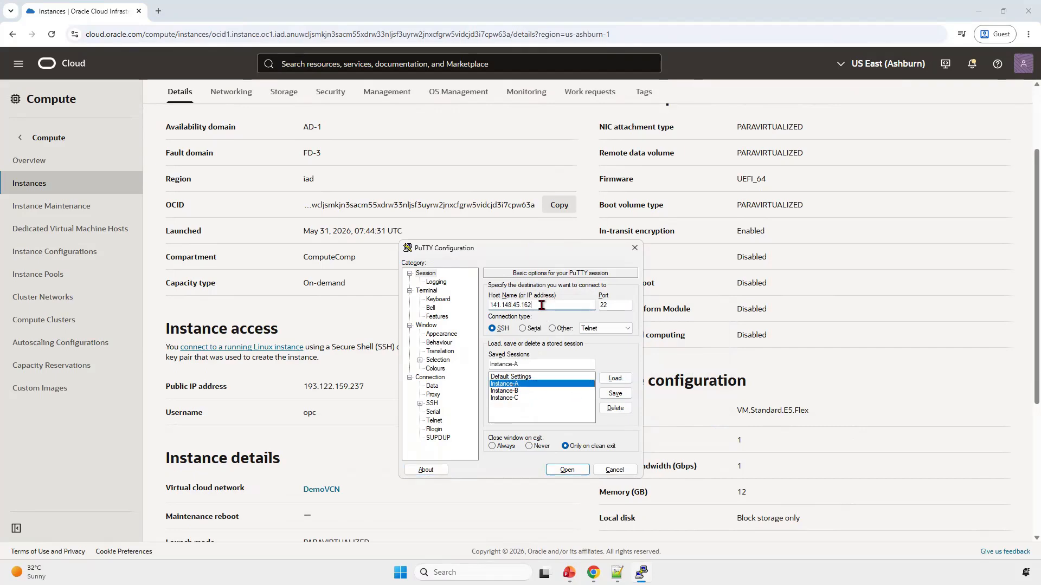
left_click(340, 387)
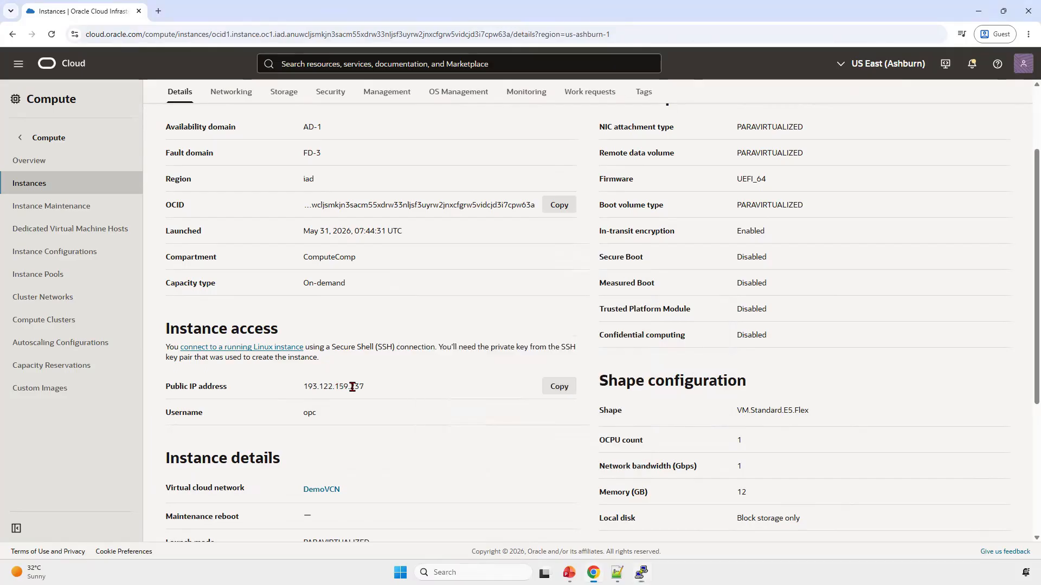
left_click(554, 387)
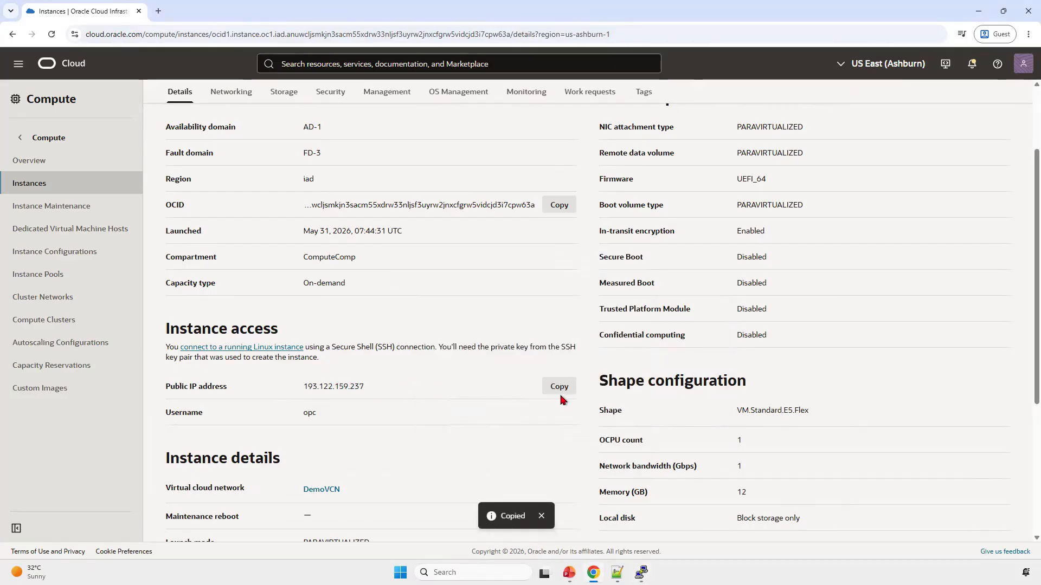
key("alt+Tab")
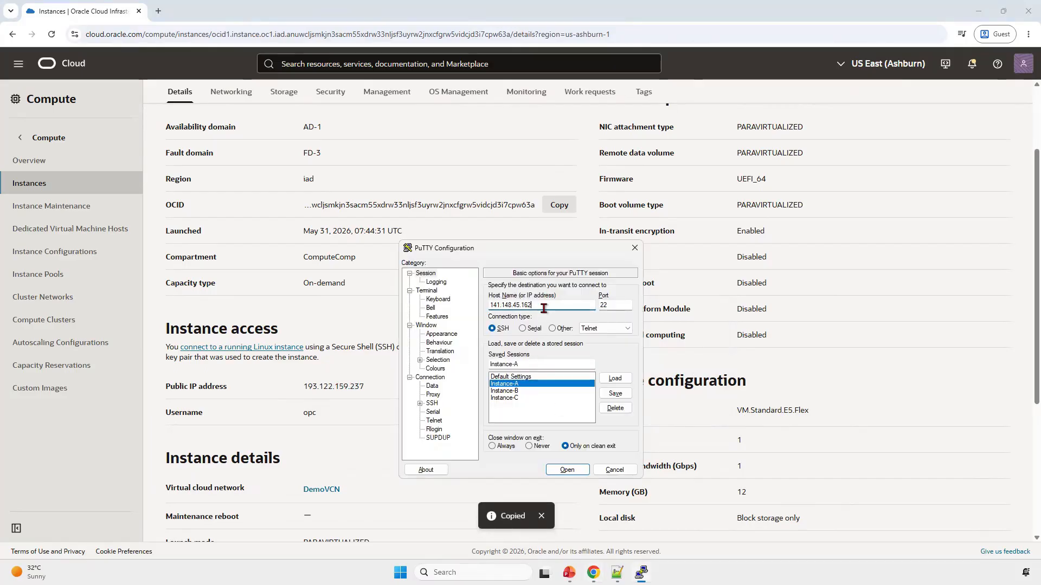
left_click_drag(535, 305, 480, 310)
key("ctrl+v")
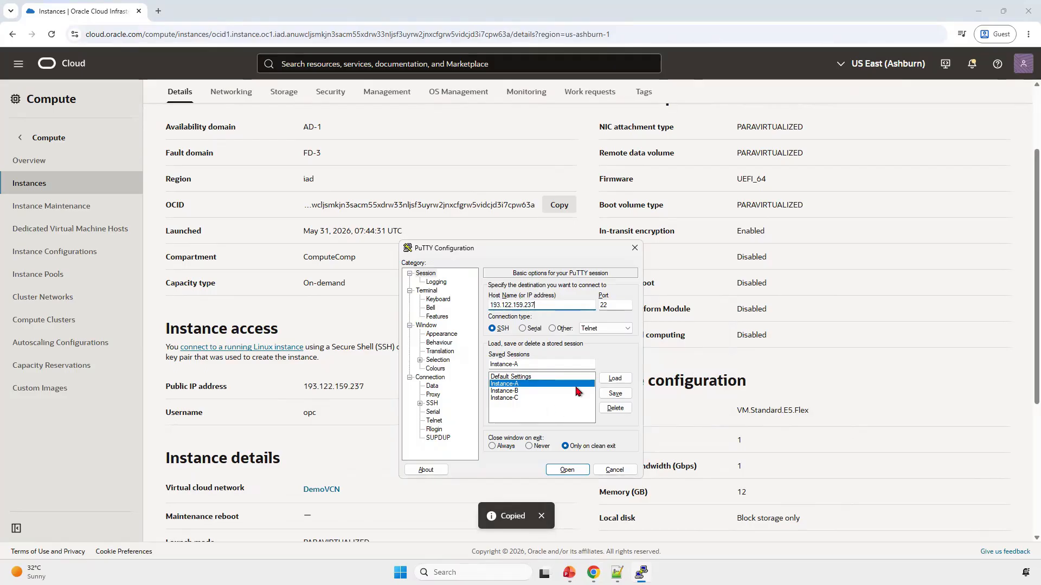
Step: Save the session settings under the name ApacheVM
left_click(539, 363)
double_click(538, 364)
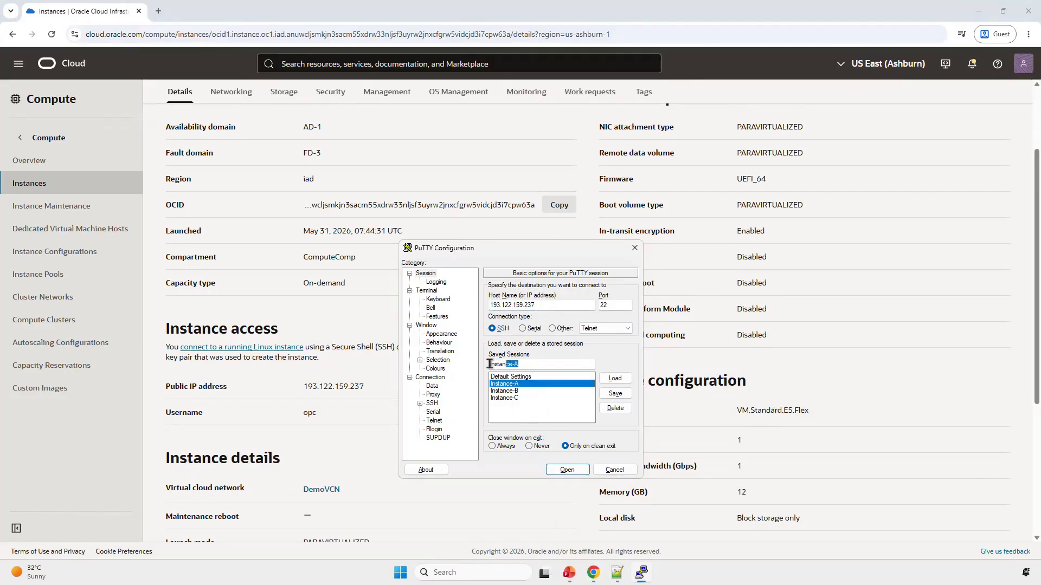
type("ApacheVM")
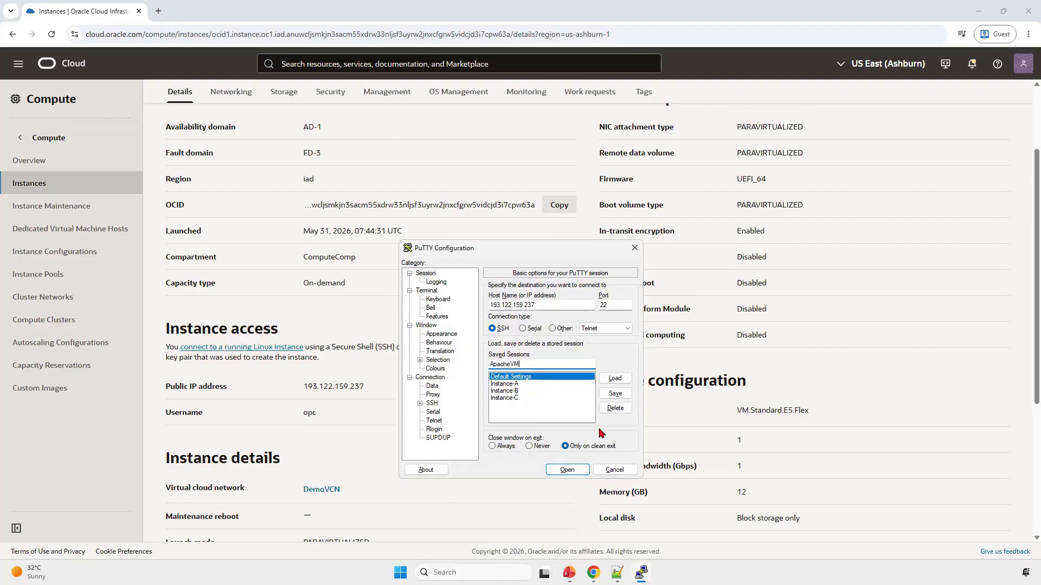
left_click(627, 394)
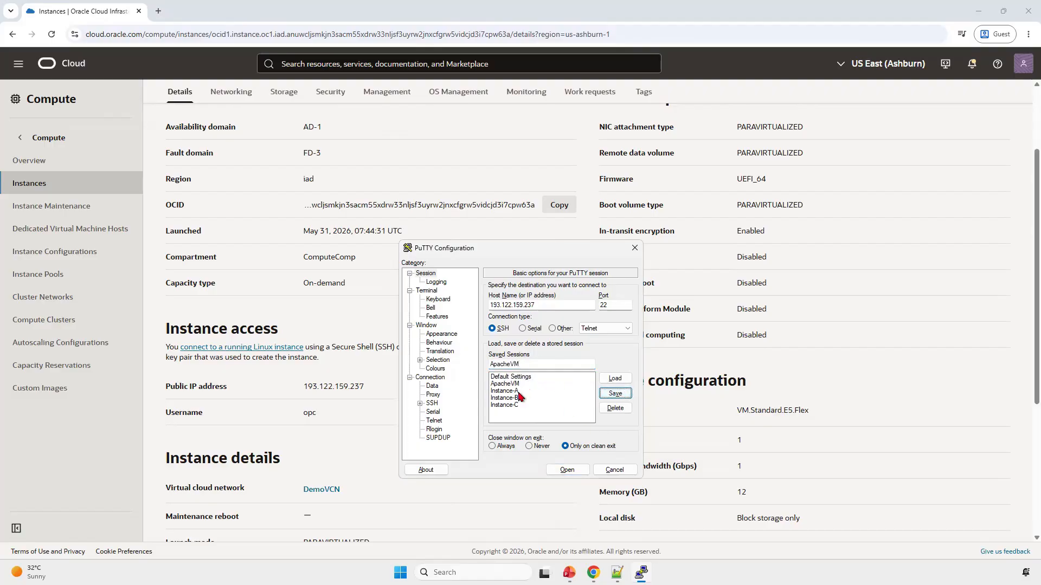
Step: Check which private key file the session uses for SSH authentication, then return to the basic session options
left_click(420, 404)
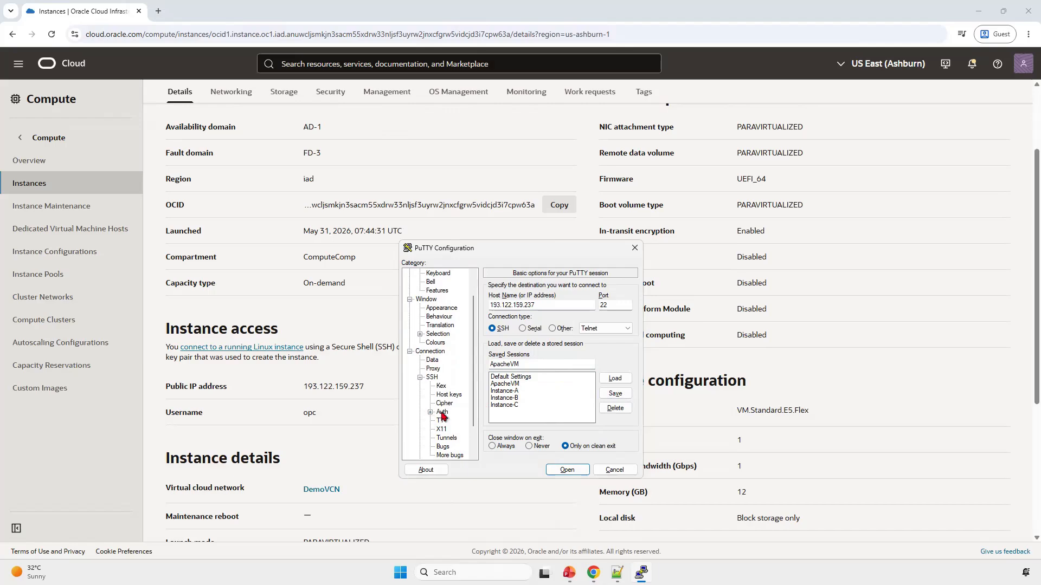
left_click(430, 413)
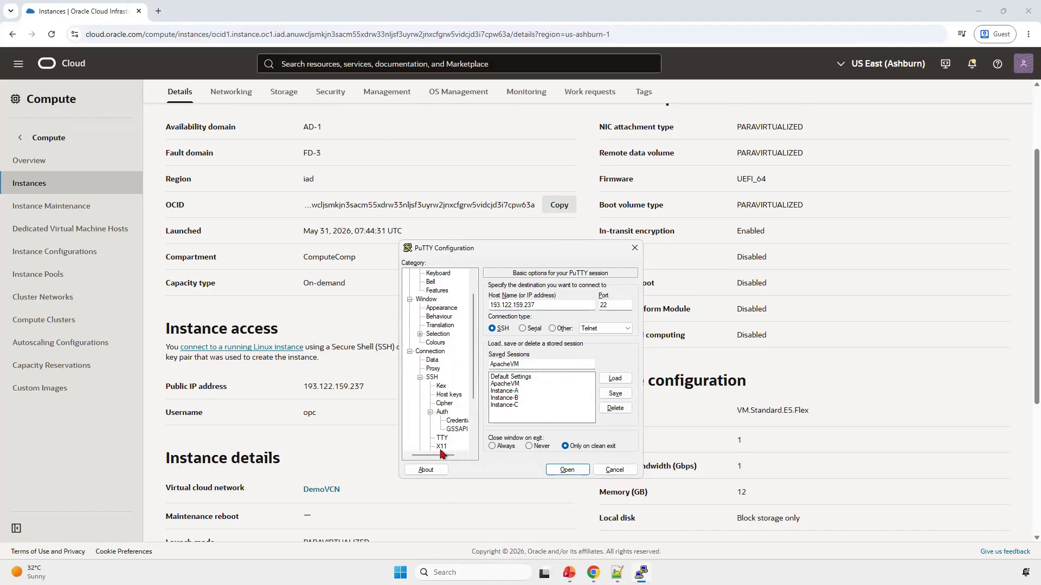
left_click(458, 421)
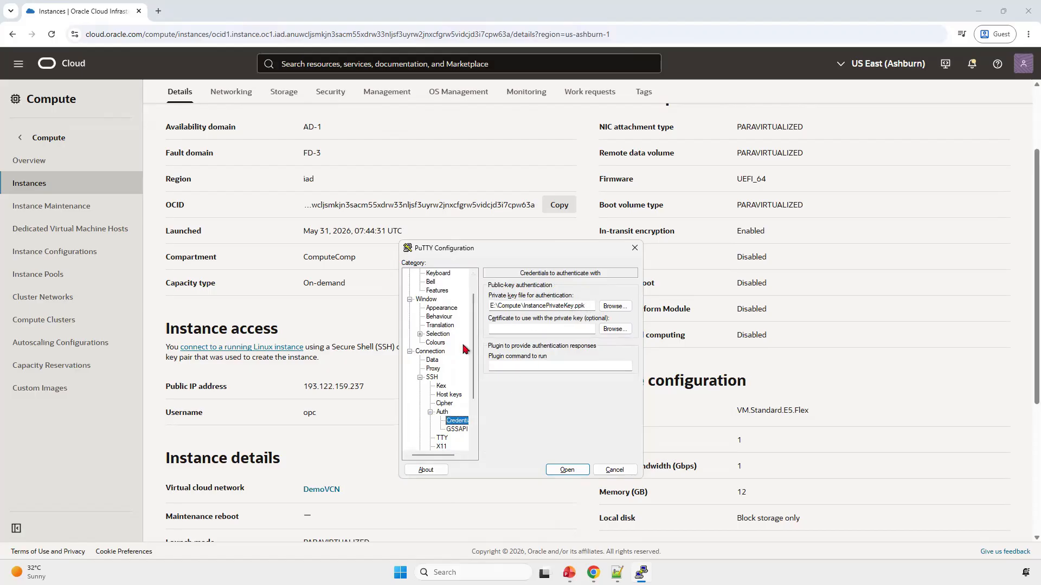
scroll(476, 293, "up", 1)
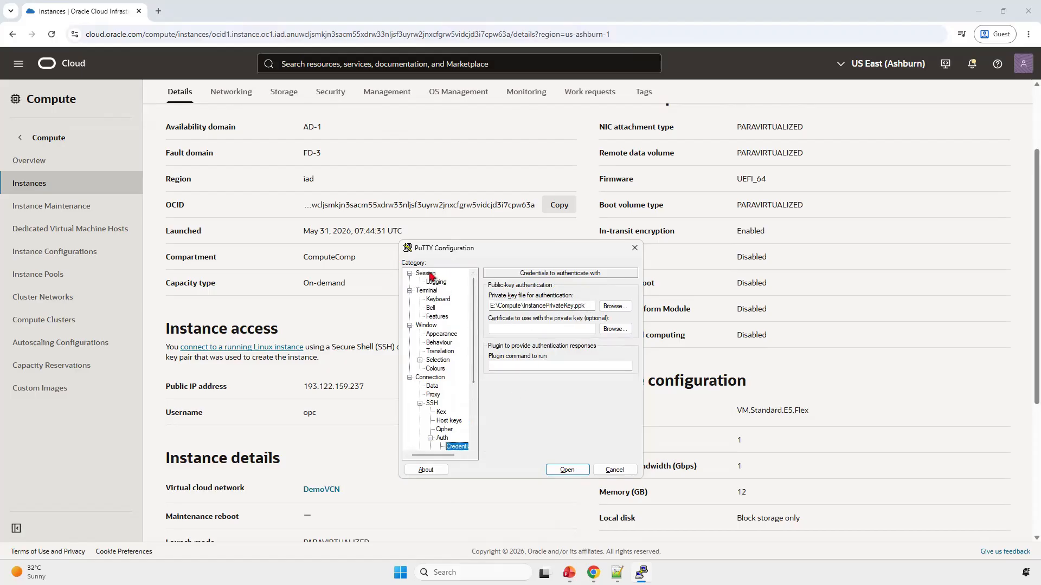
left_click(430, 274)
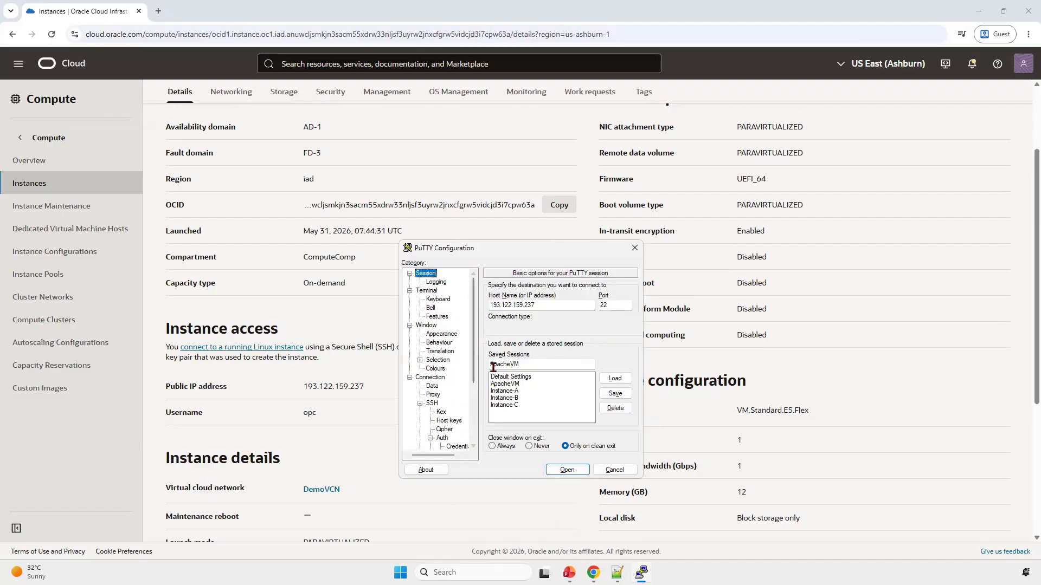
Step: Enable the use of system colours and save the change to the ApacheVM session
left_click(432, 370)
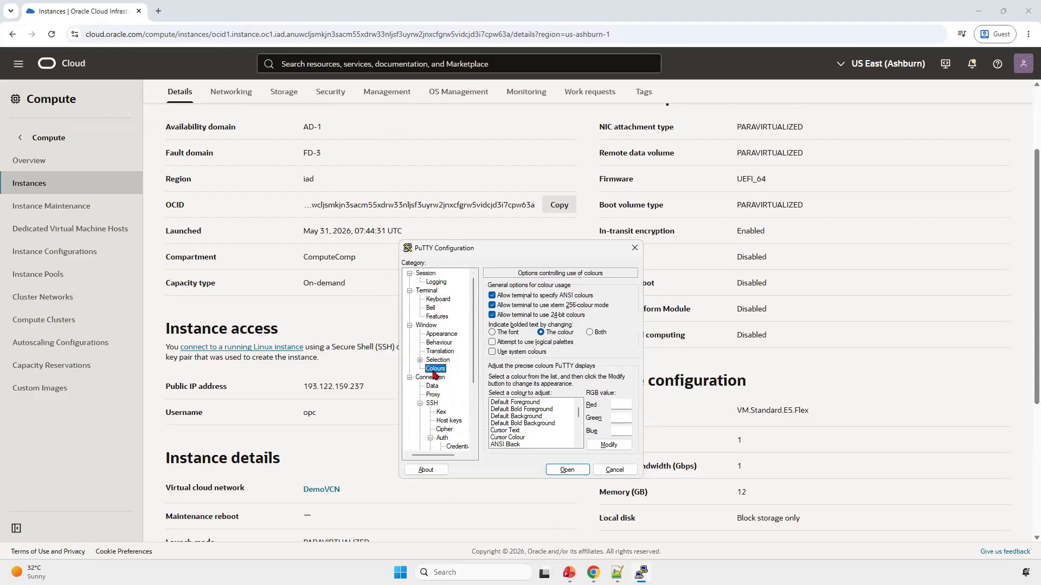
left_click(492, 352)
left_click(427, 274)
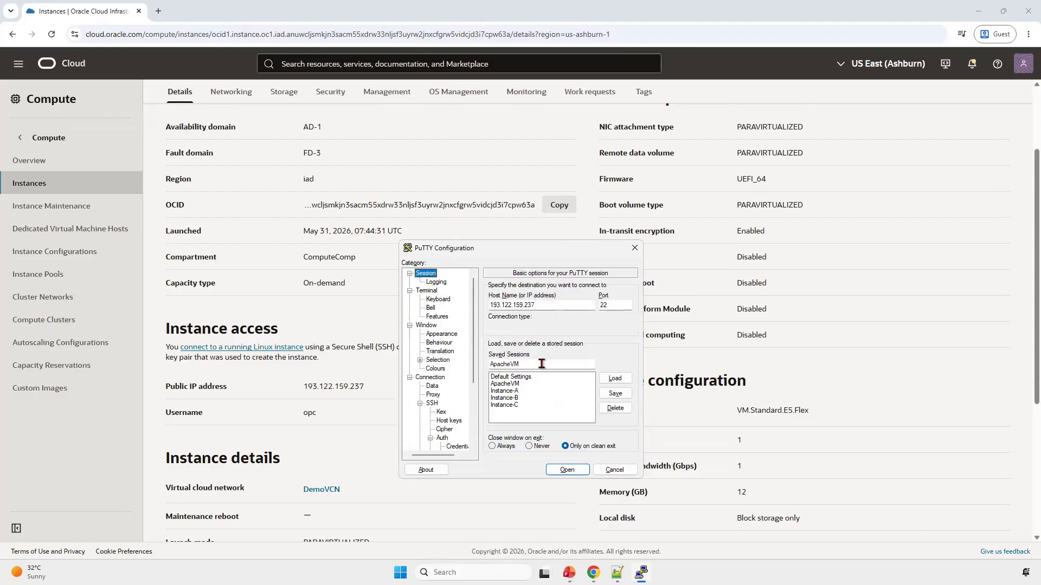
left_click(618, 394)
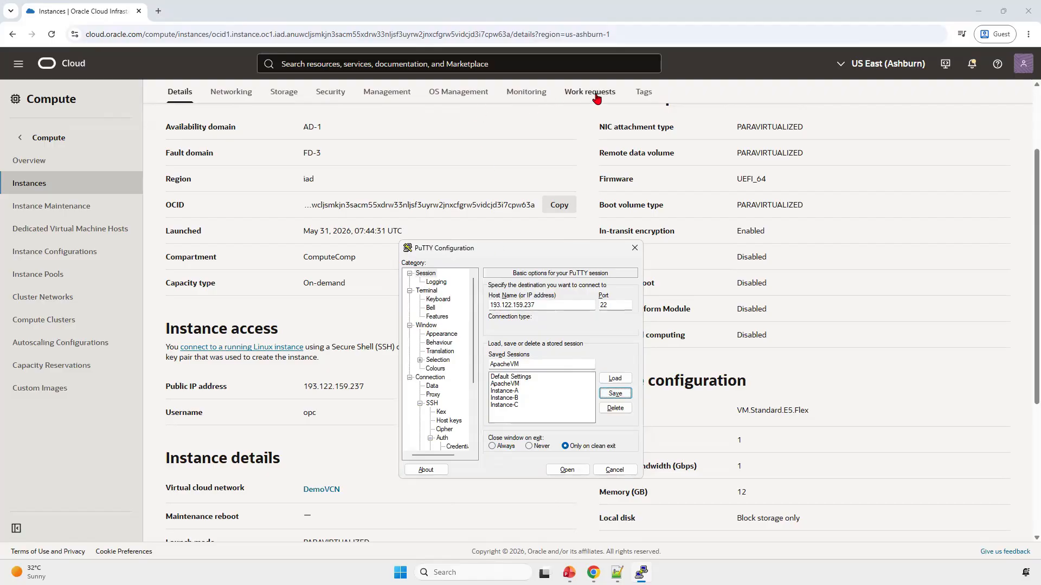
Step: Review ApacheVM's status, instance access, shape and image information on its instance details page
scroll(427, 146, "up", 3)
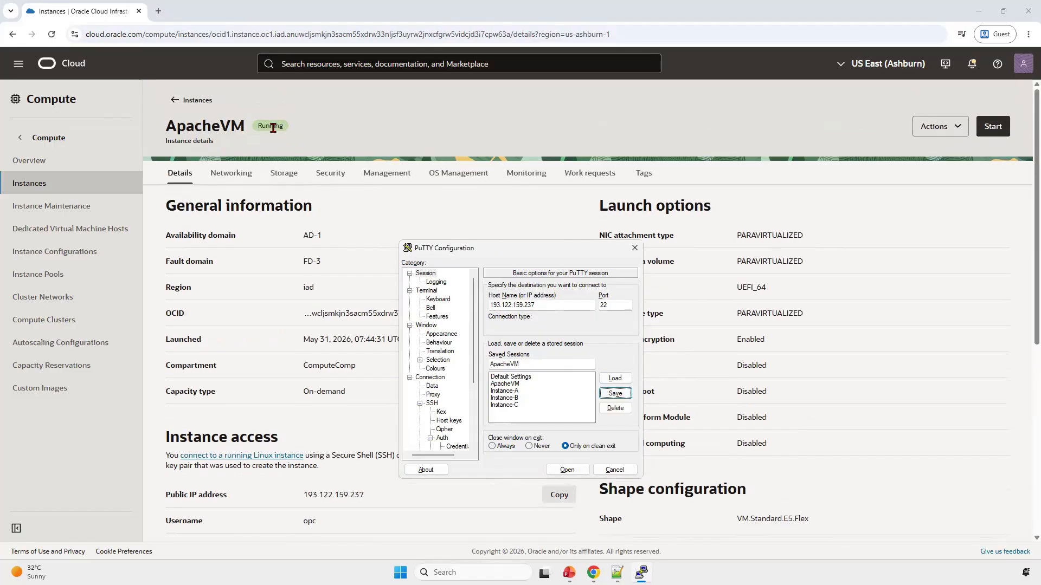
double_click(274, 127)
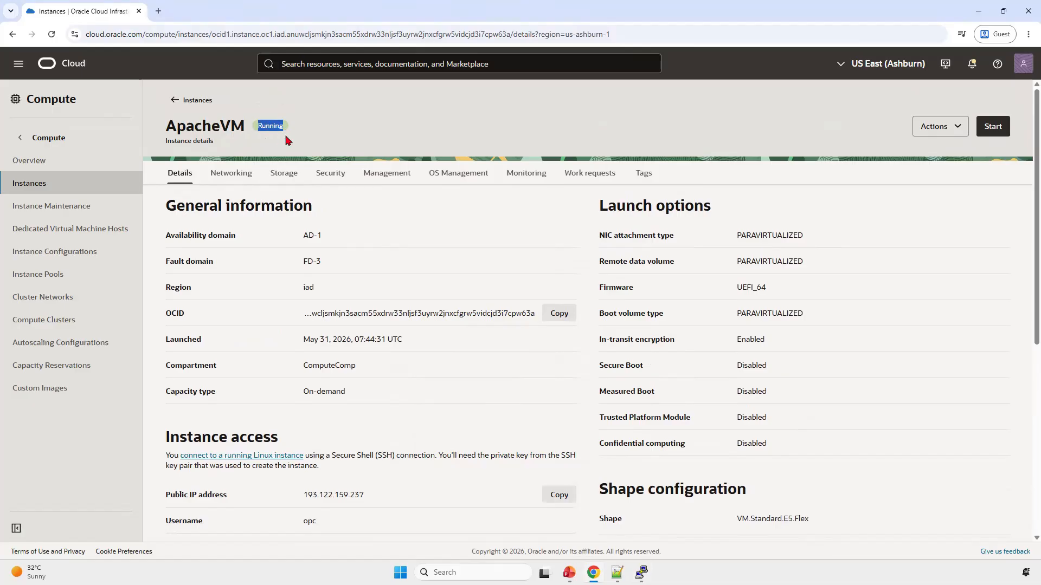
double_click(227, 126)
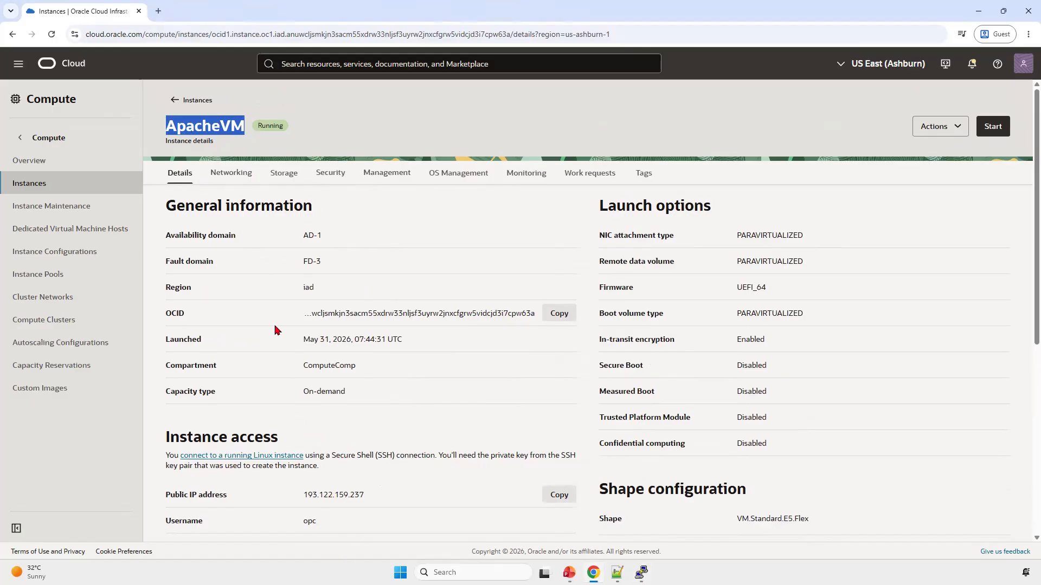
scroll(277, 347, "down", 4)
scroll(279, 397, "down", 2)
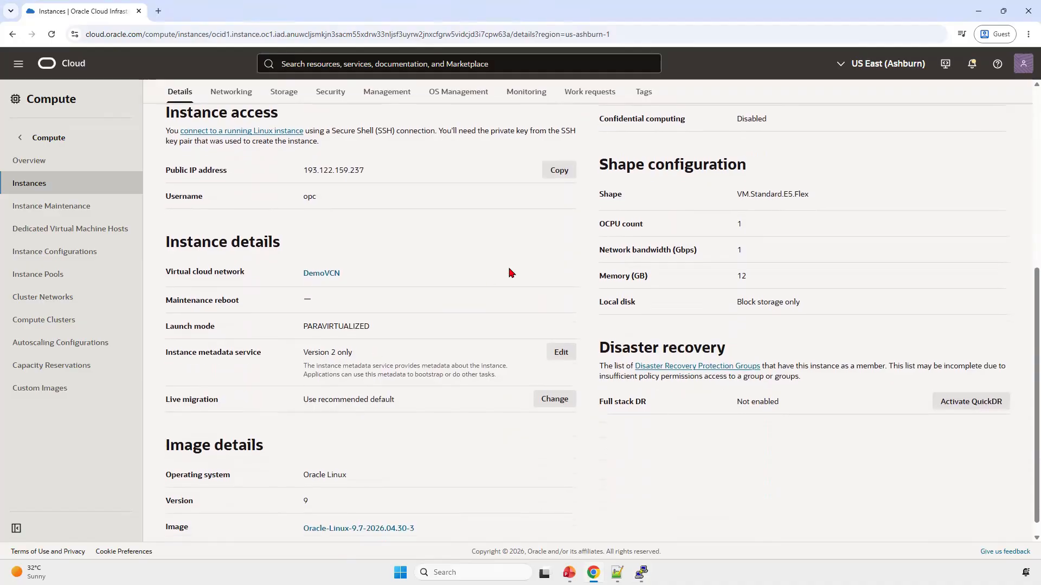
scroll(509, 271, "up", 6)
Step: From ApacheVM's networking details, go to public subnet-DemoVCN's default security list and examine the SSH ingress rule and its destination port
left_click(242, 174)
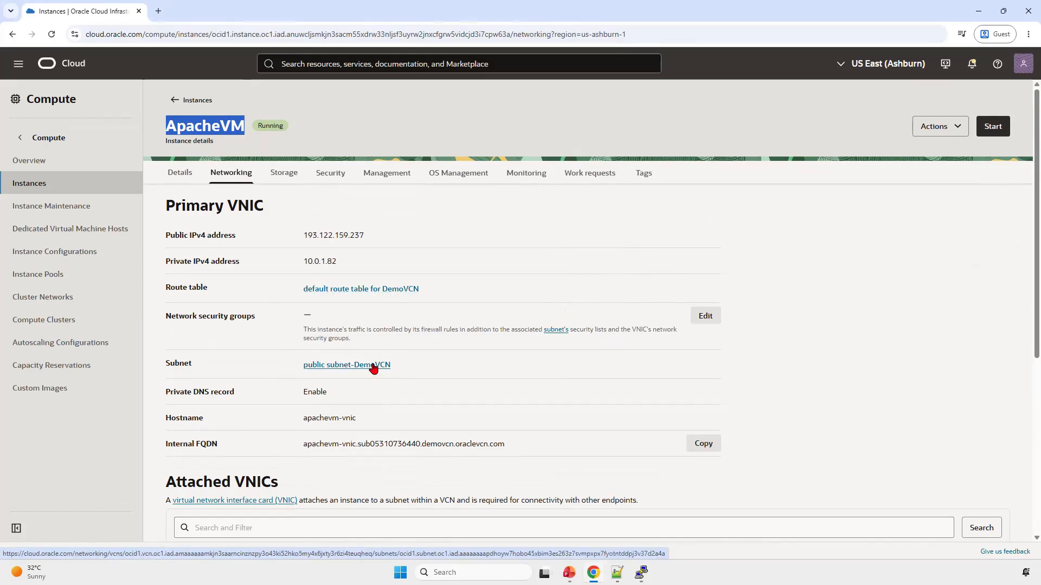
left_click(373, 365)
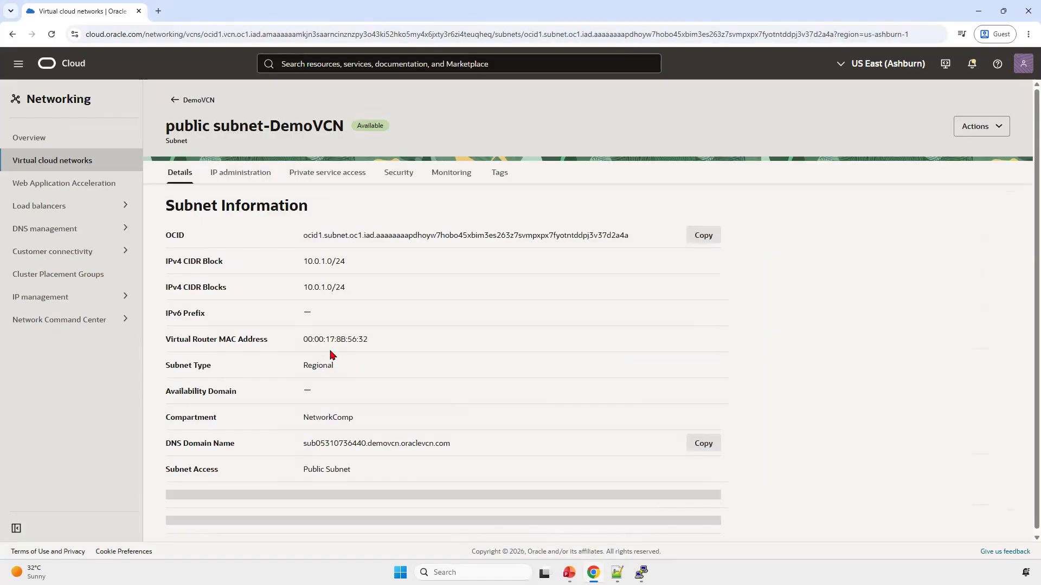
left_click(409, 177)
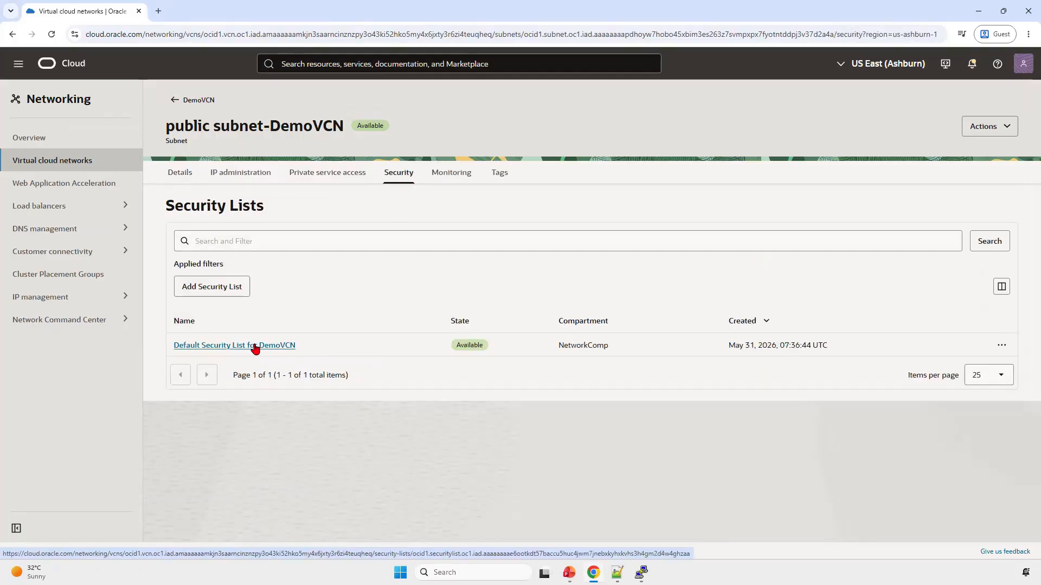
left_click(256, 346)
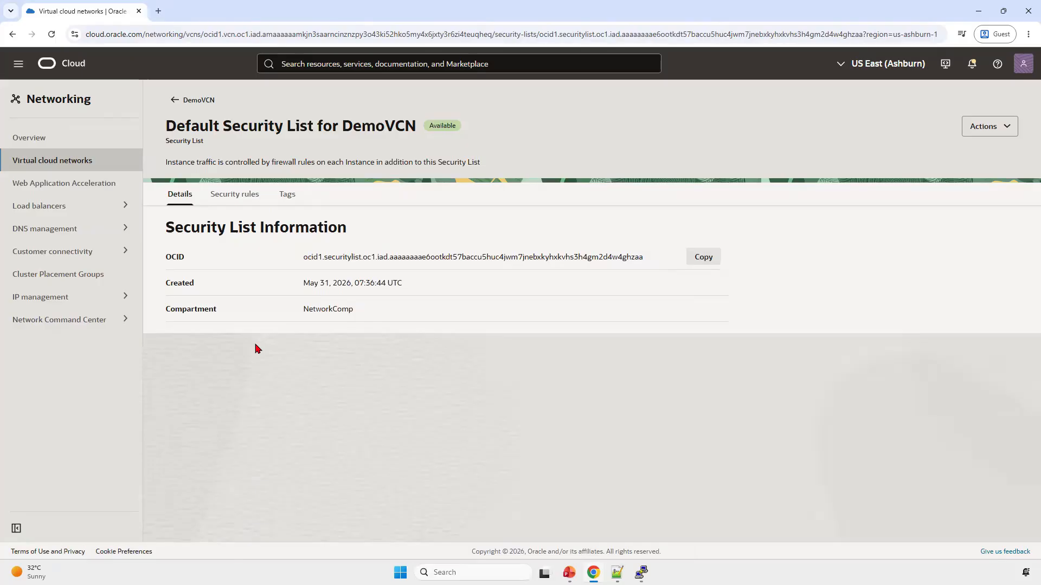
left_click(234, 196)
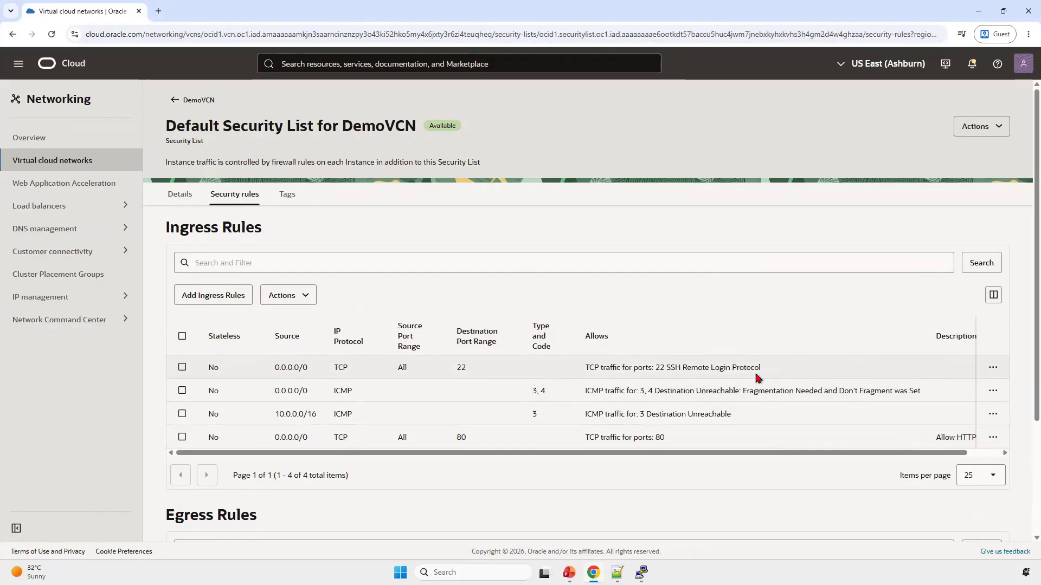
left_click_drag(761, 373, 591, 368)
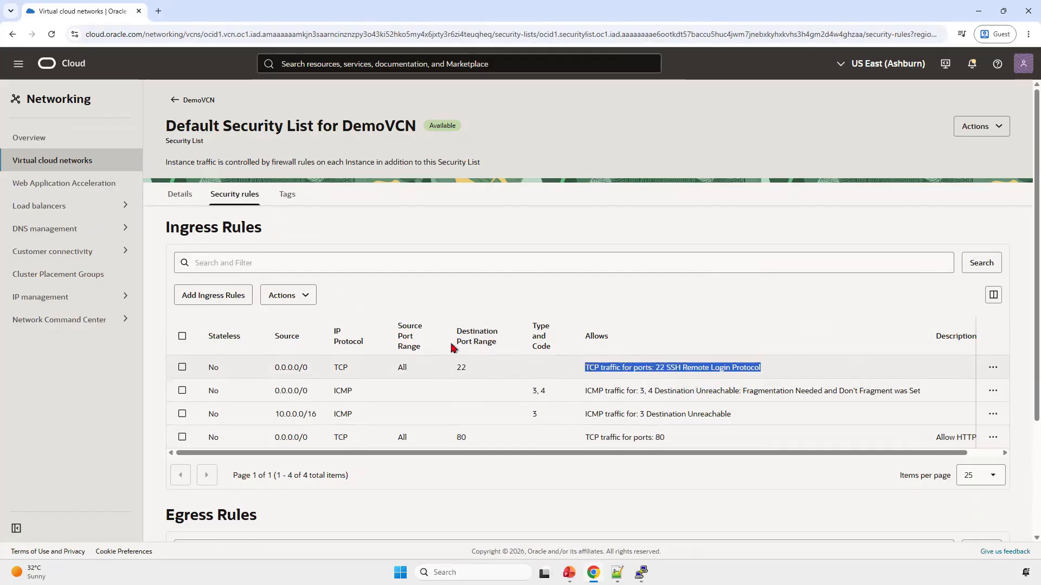
double_click(461, 367)
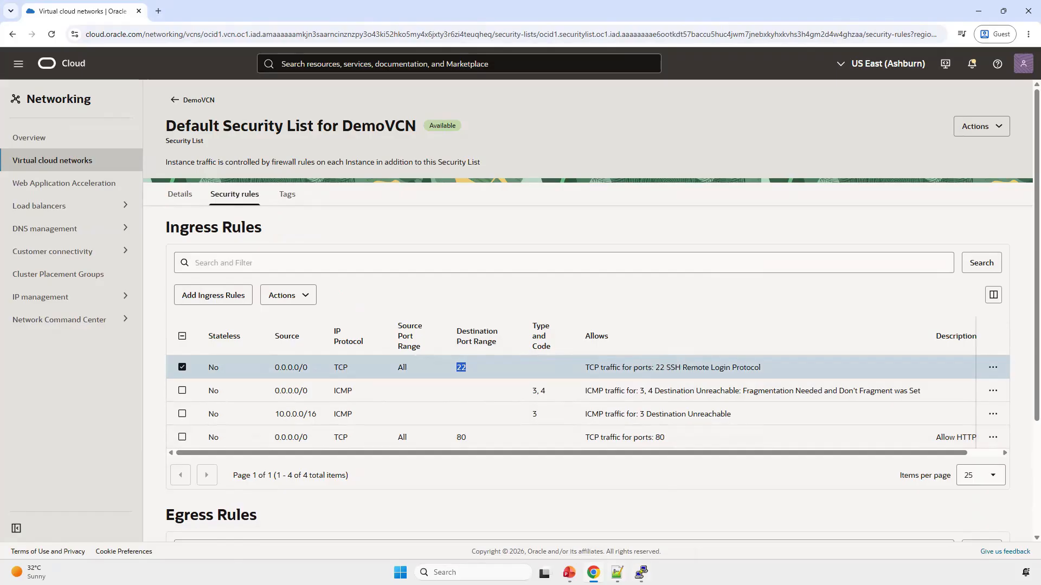
Step: Switch to PuTTY, open the SSH connection to 193.122.159.237 and accept the server's host key
mouse_move(641, 573)
left_click(641, 518)
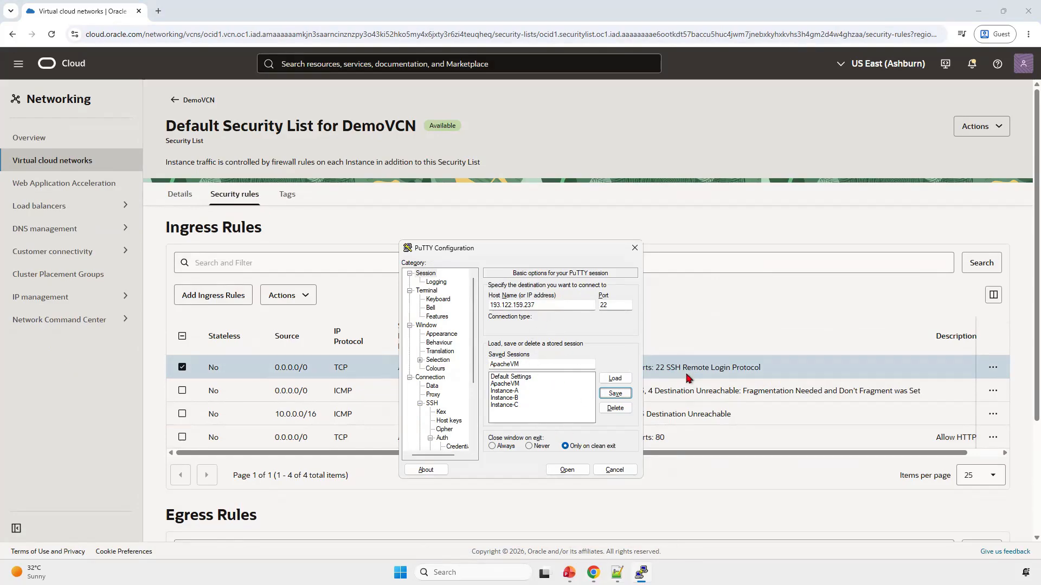
left_click(567, 471)
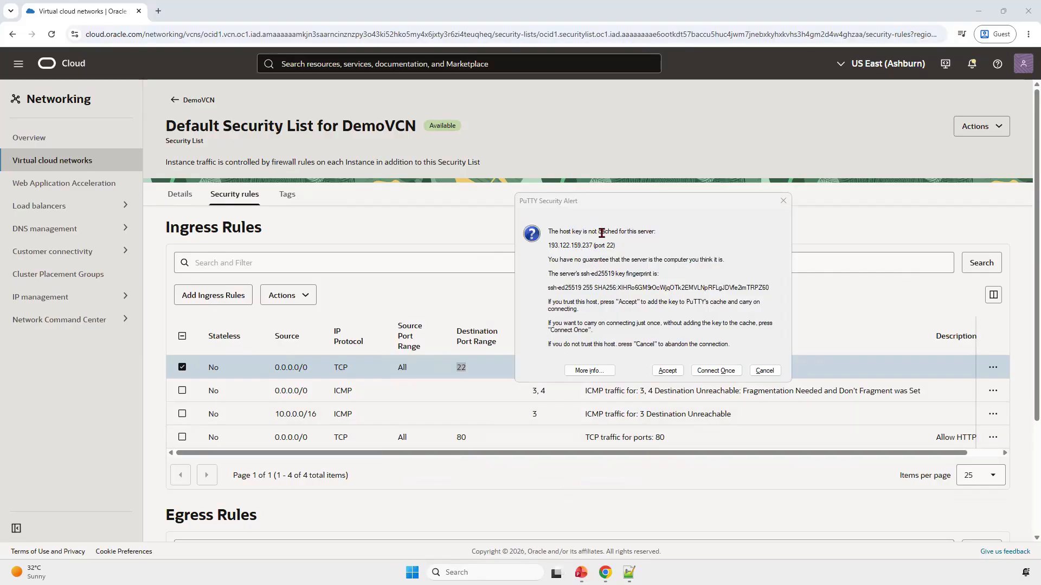
left_click(668, 371)
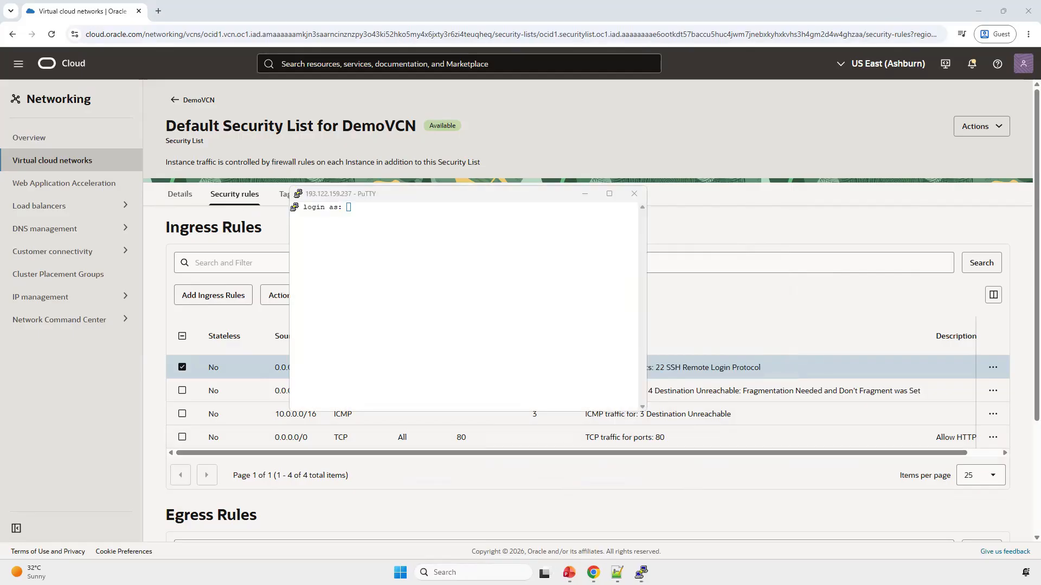
Step: Log in as opc, check which public key was used for authentication, and maximize the terminal window
left_click(431, 272)
type("opc")
key("Return")
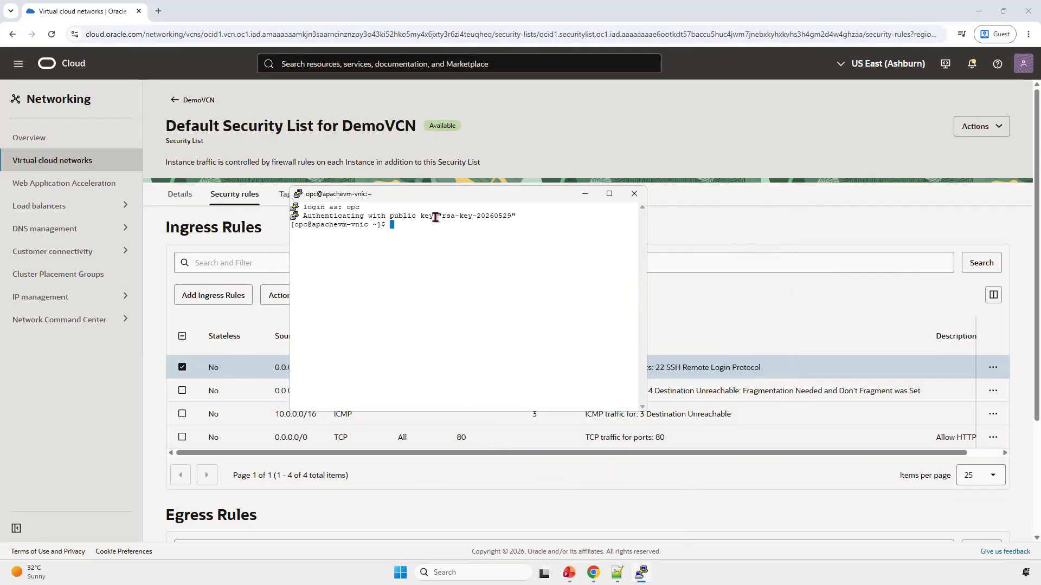
left_click_drag(444, 216, 511, 216)
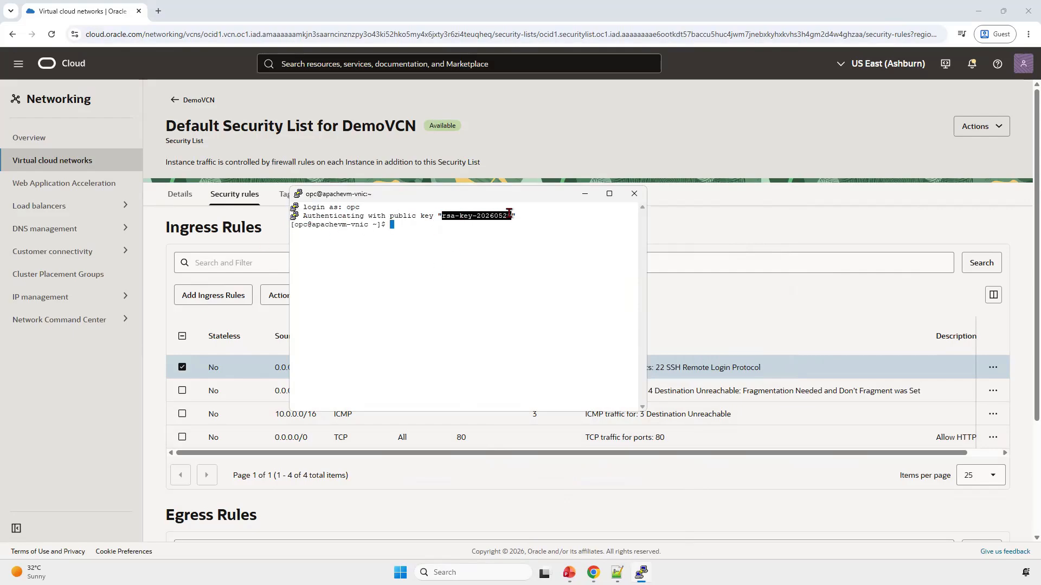
left_click(473, 295)
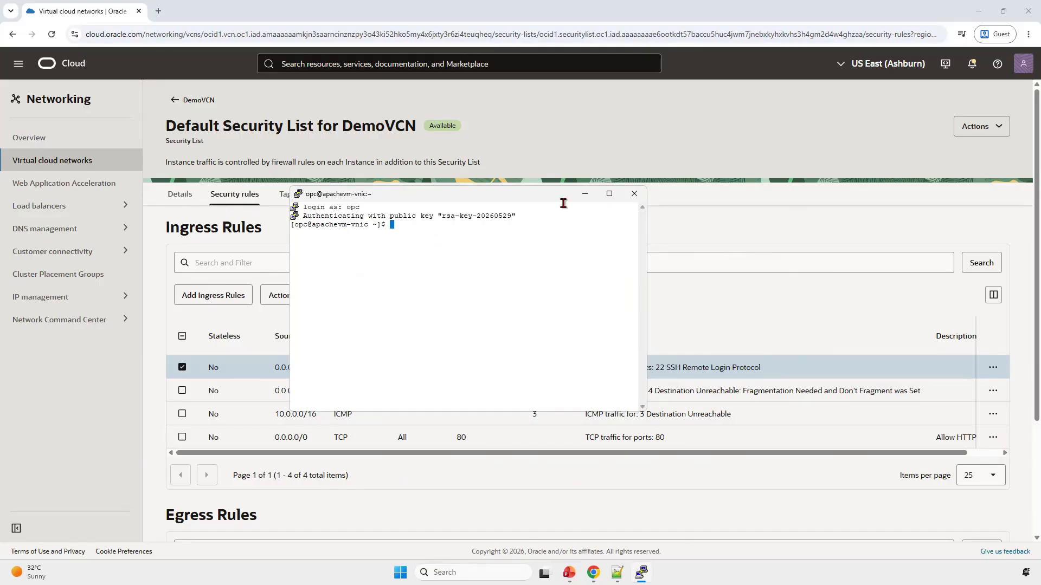
left_click(609, 194)
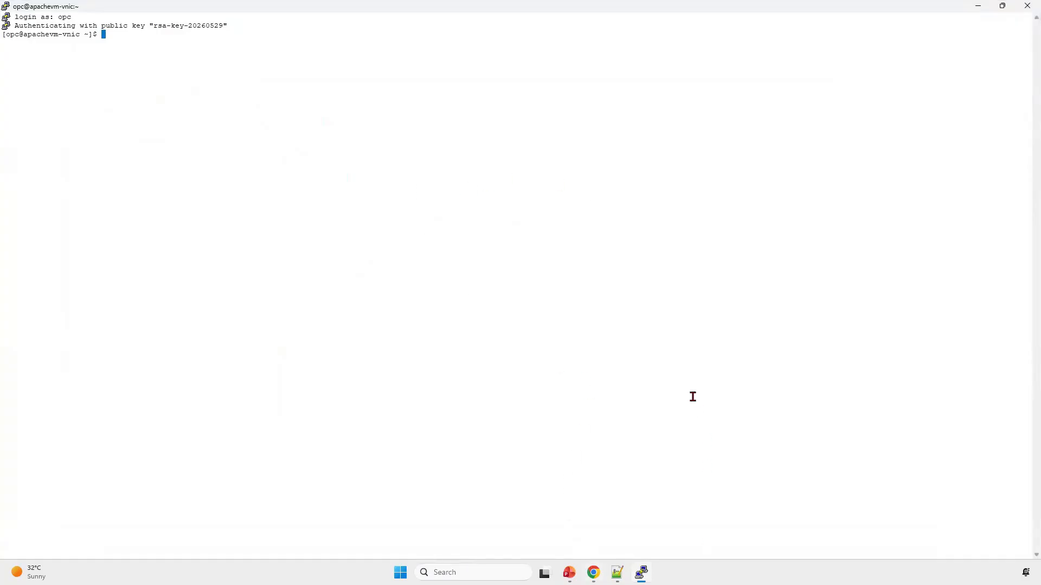
Step: Return to the Oracle Cloud console in the browser and copy ApacheVM's public IP address from the Compute instances list
key("alt+Tab")
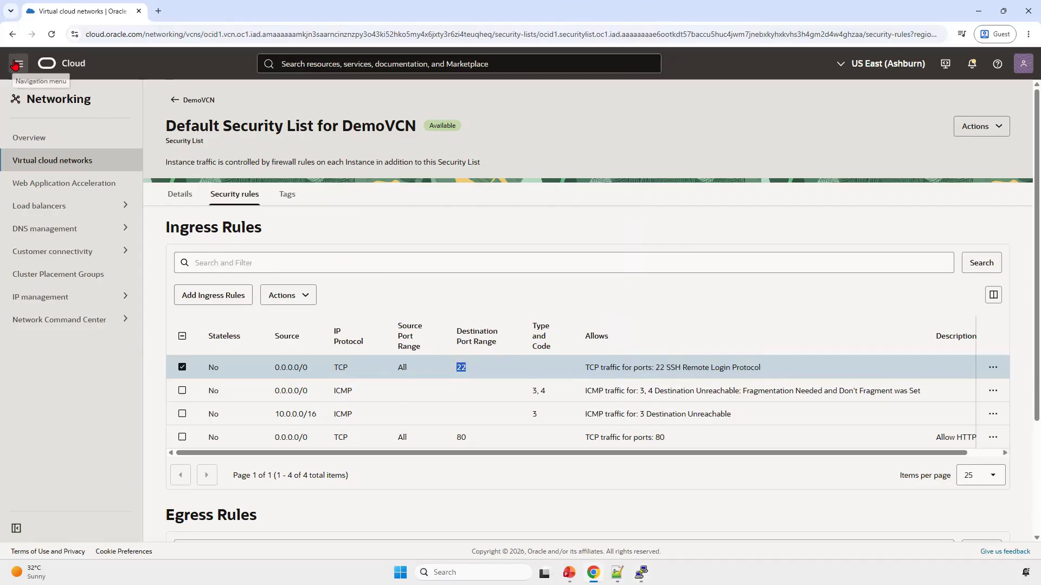
left_click(16, 65)
left_click(32, 159)
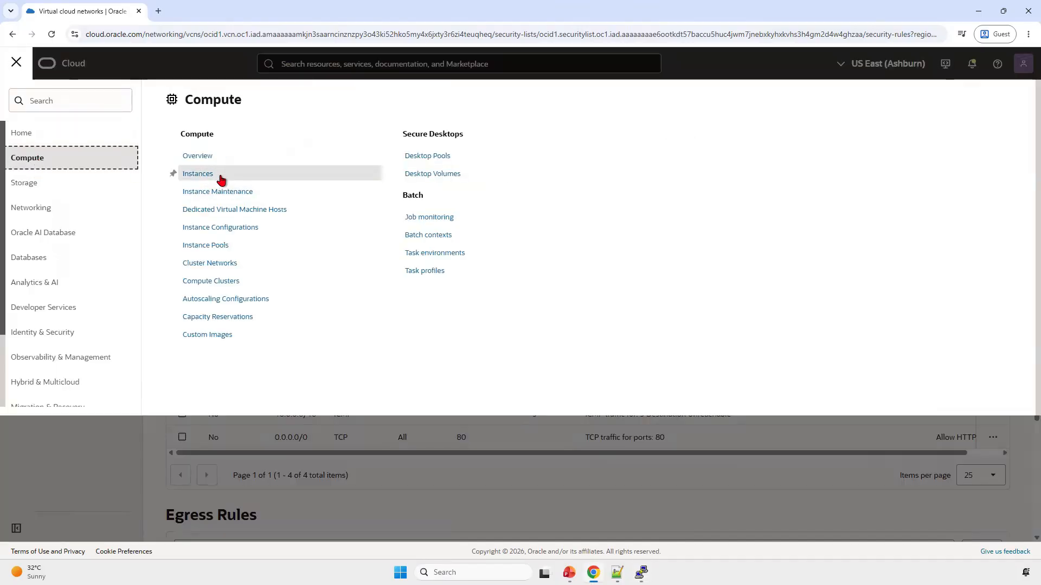
left_click(220, 177)
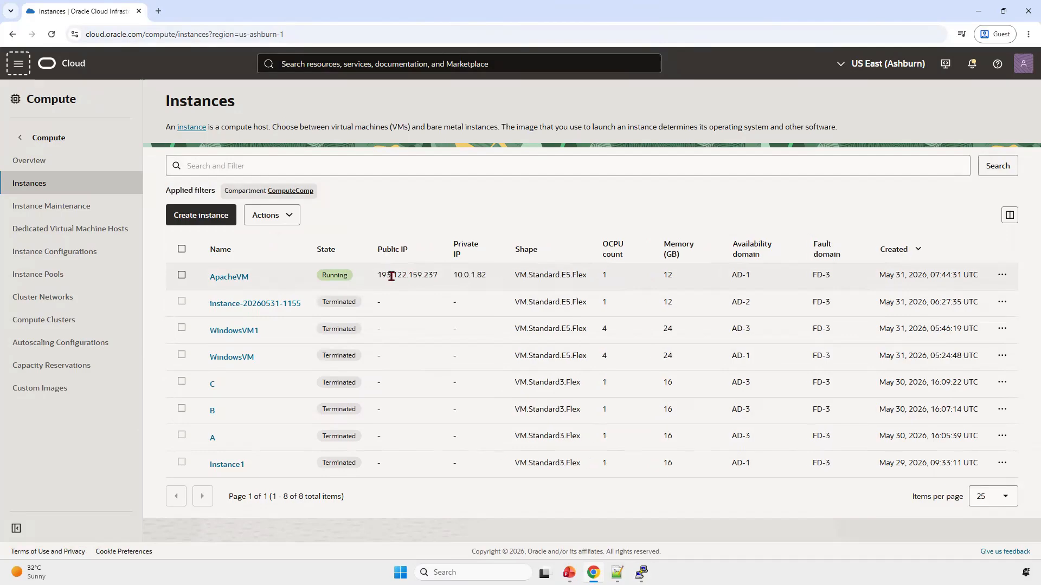
left_click_drag(375, 277, 436, 278)
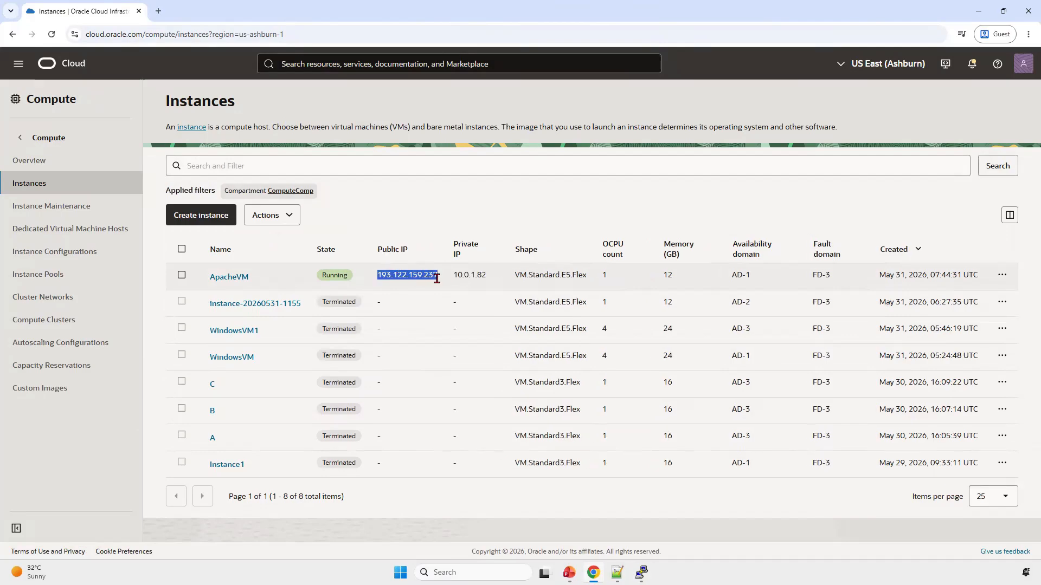
key("ctrl+c")
Step: Load 193.122.159.237 in a new browser tab to test whether a web page is served
left_click(158, 11)
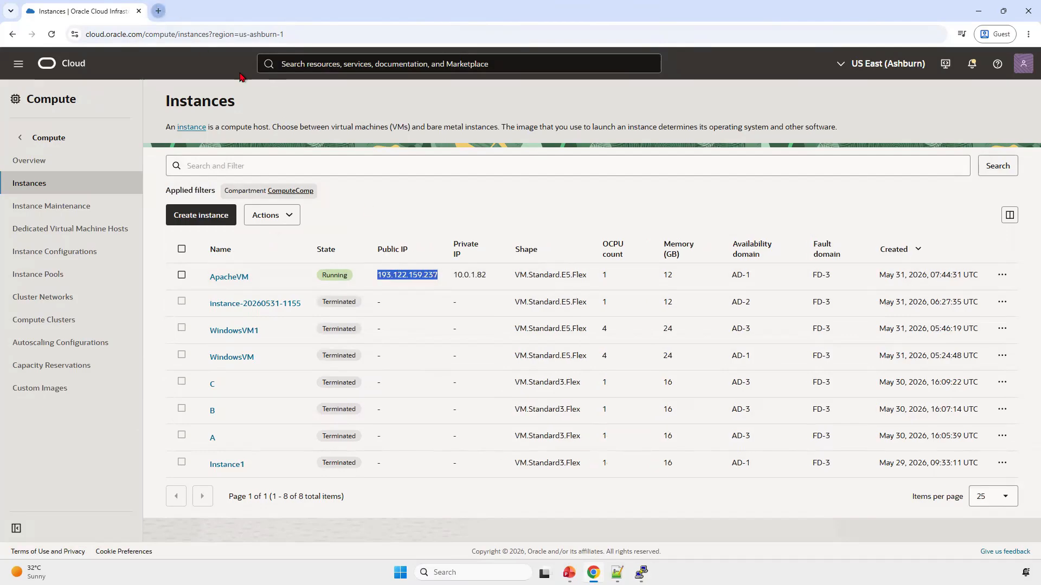
key("ctrl+v")
key("Return")
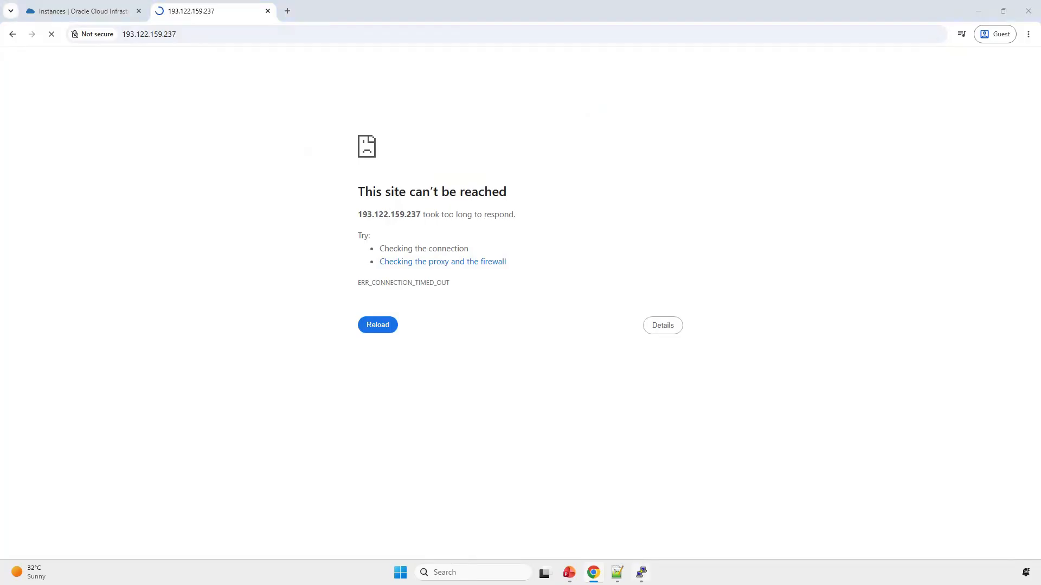
Step: Switch to Notepad++ and read the Apache installation notes, covering the httpd package, the install command and its -y option
left_click(641, 573)
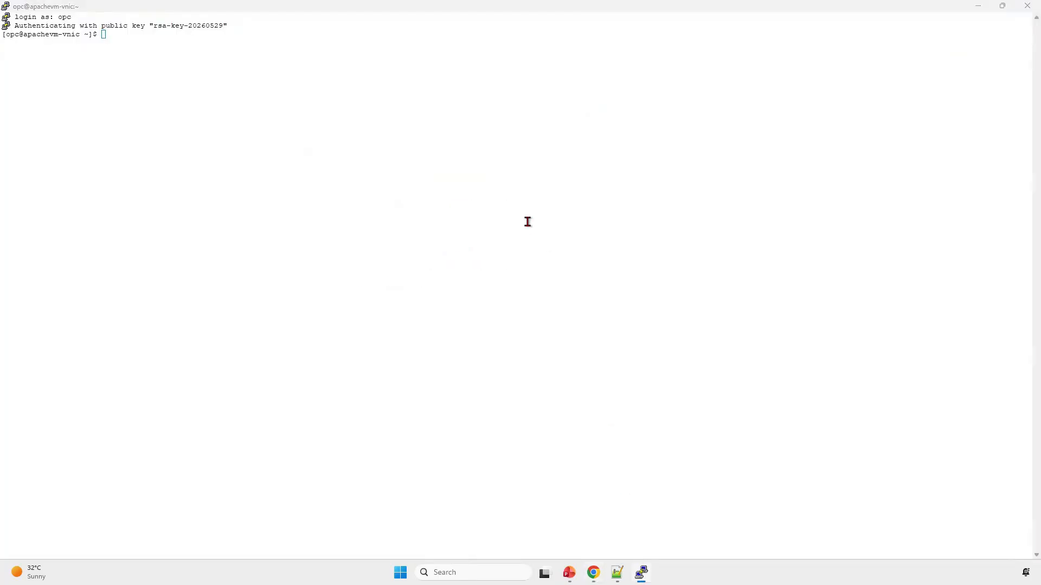
key("alt+Tab")
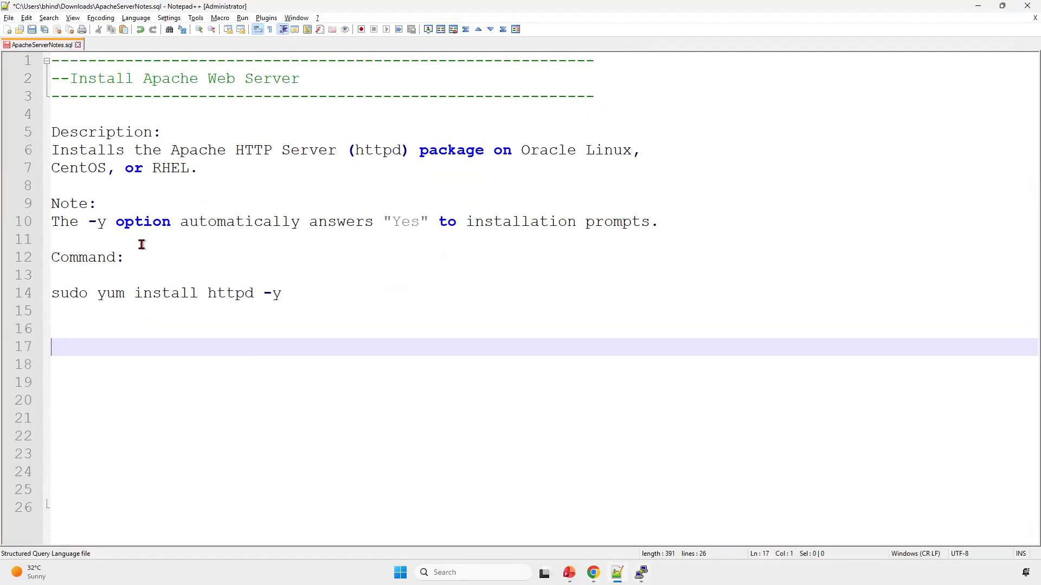
left_click(287, 293)
key("shift+Up")
key("shift+Down")
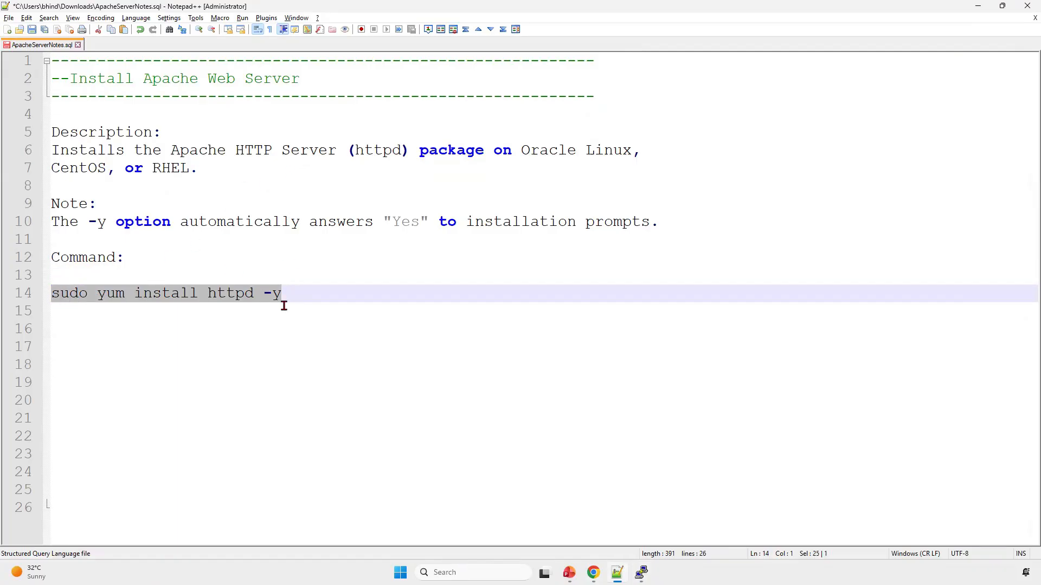
left_click(176, 150)
left_click_drag(176, 151, 332, 150)
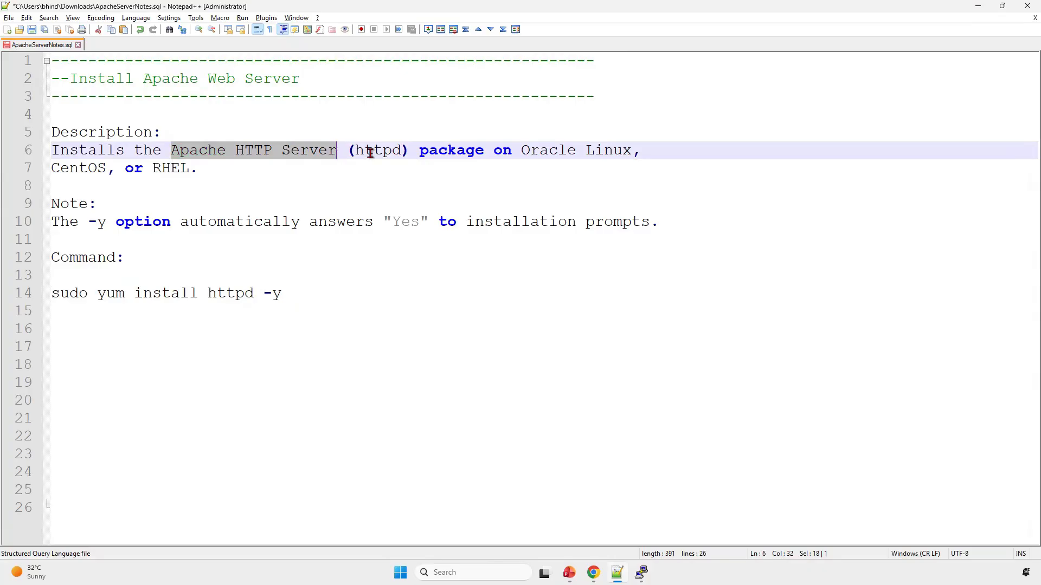
double_click(368, 155)
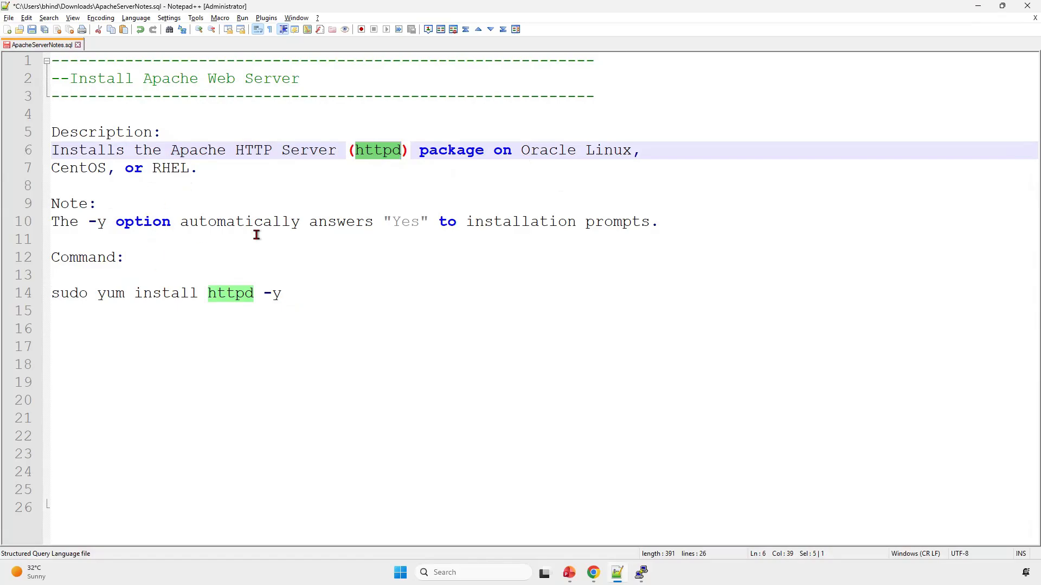
left_click_drag(285, 294, 264, 294)
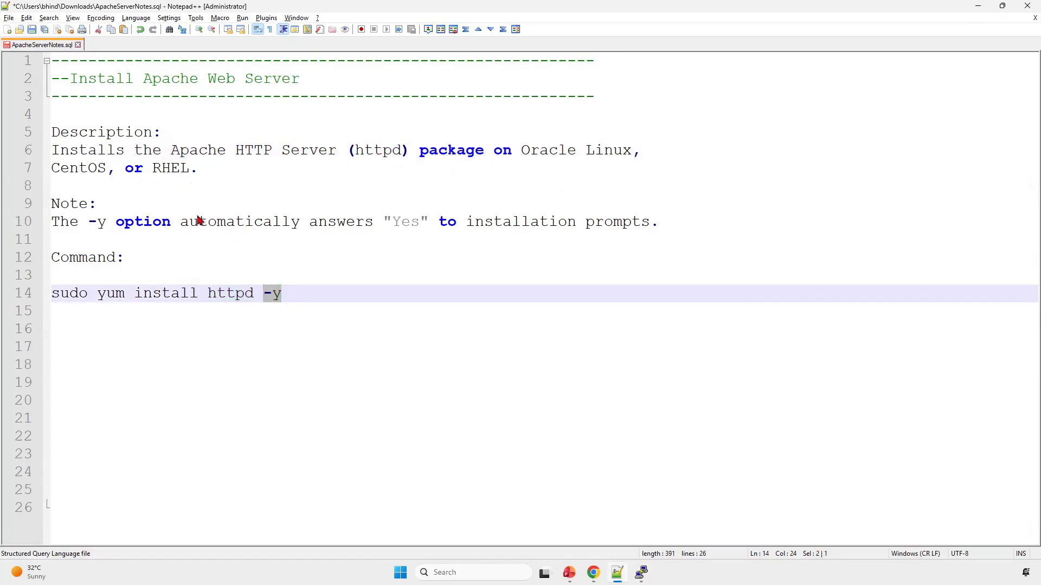
double_click(407, 224)
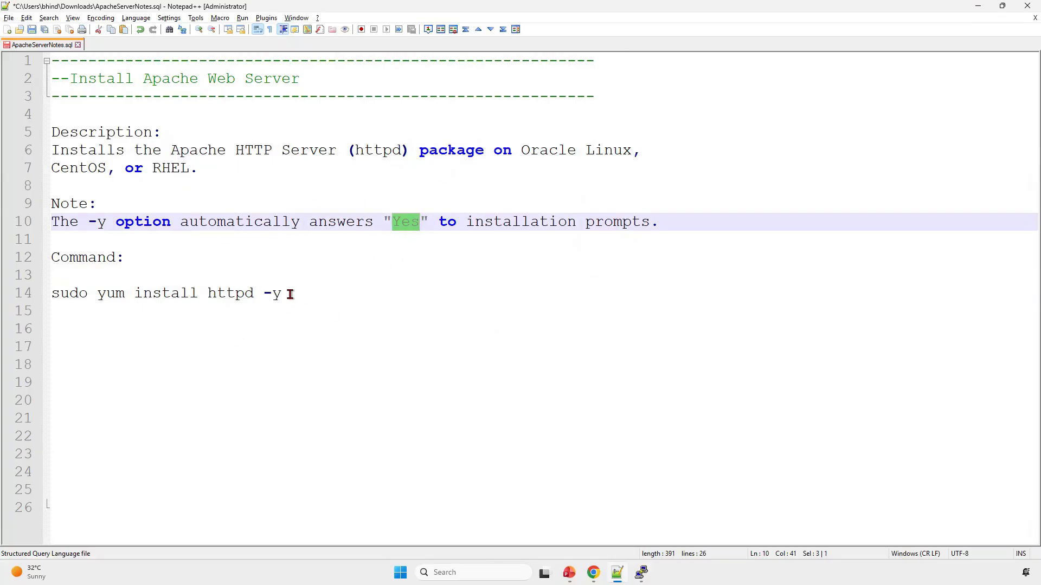
Step: Copy the command "sudo yum install httpd -y" from the notes and run it in the ApacheVM PuTTY terminal
left_click_drag(290, 294, 51, 295)
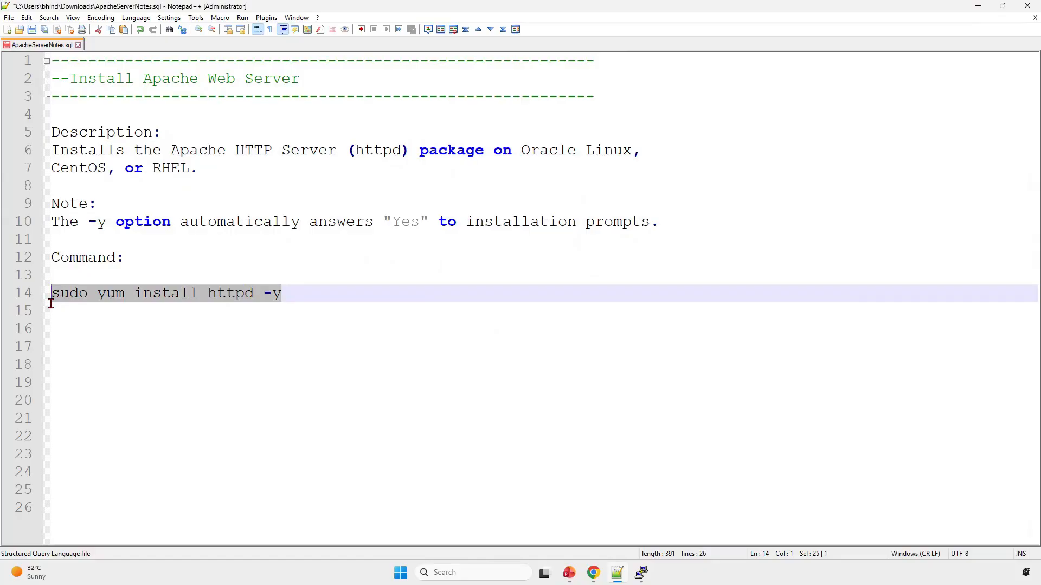
key("alt+Tab")
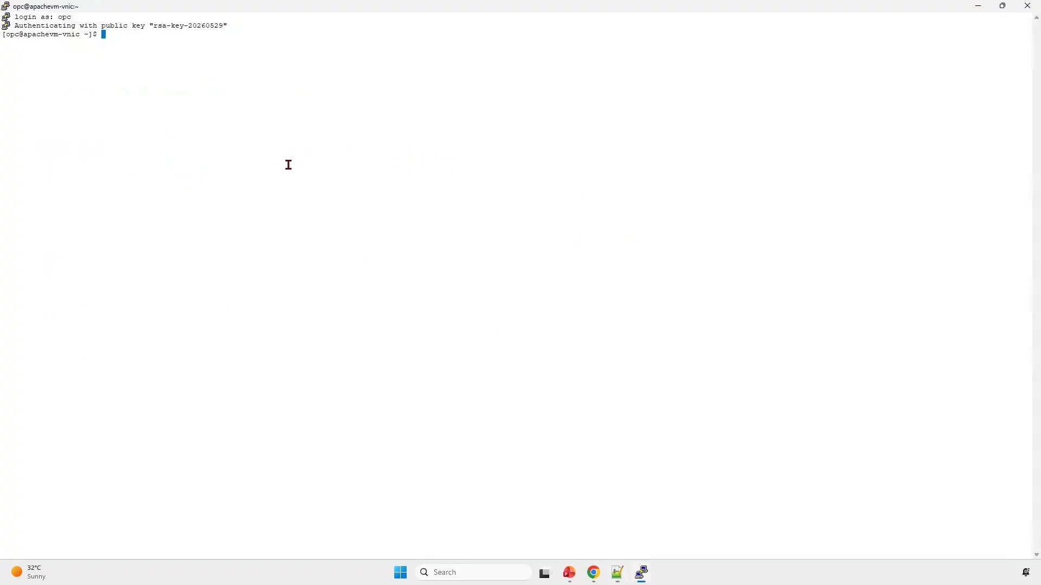
right_click(285, 133)
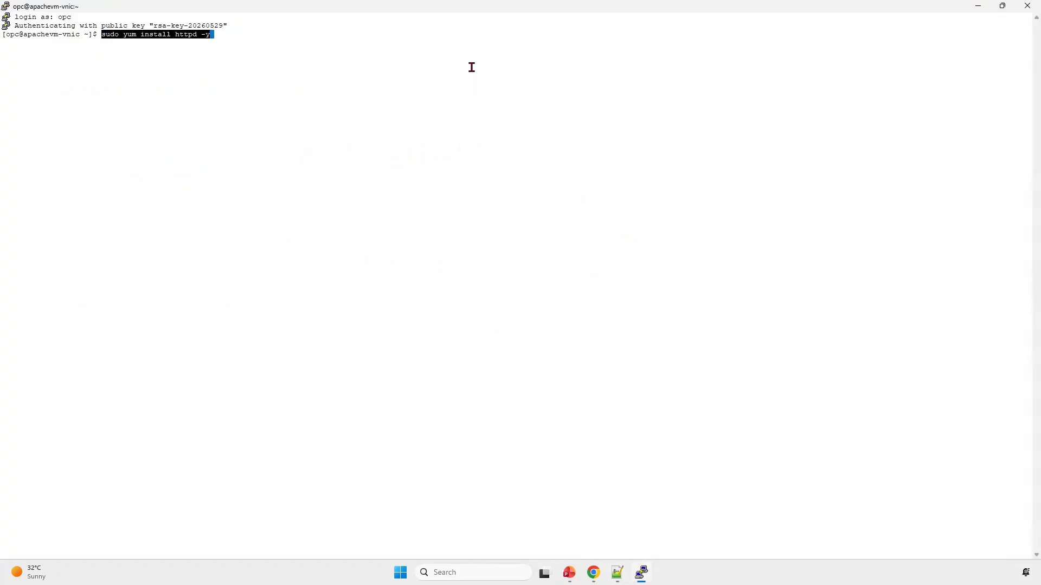
key("Return")
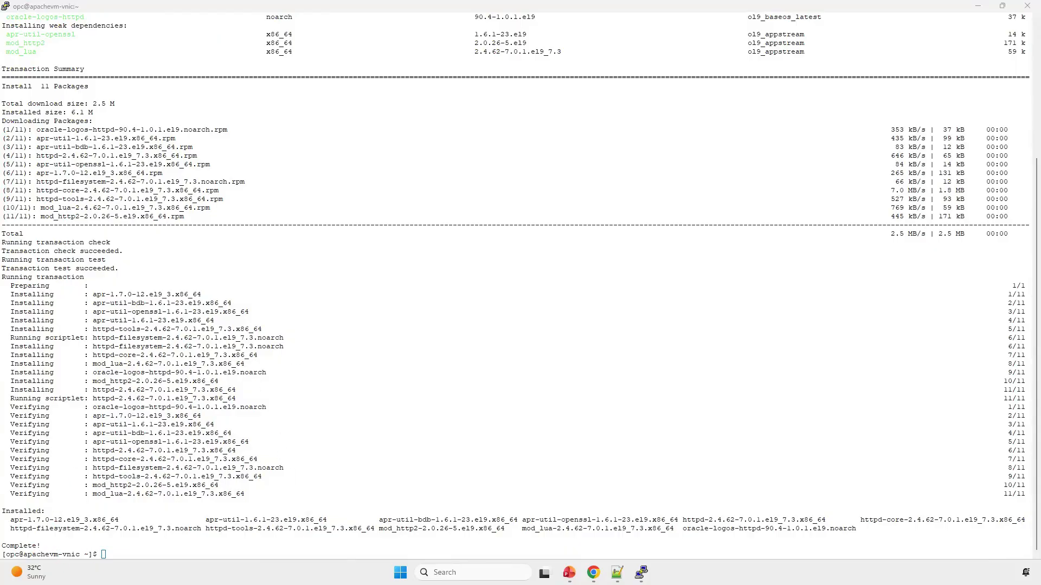
Step: Switch to Notepad++ and paste the "Start Apache Service" section below the install command, highlighting the Apache web server service in its description
left_click(154, 551)
key("alt+Tab")
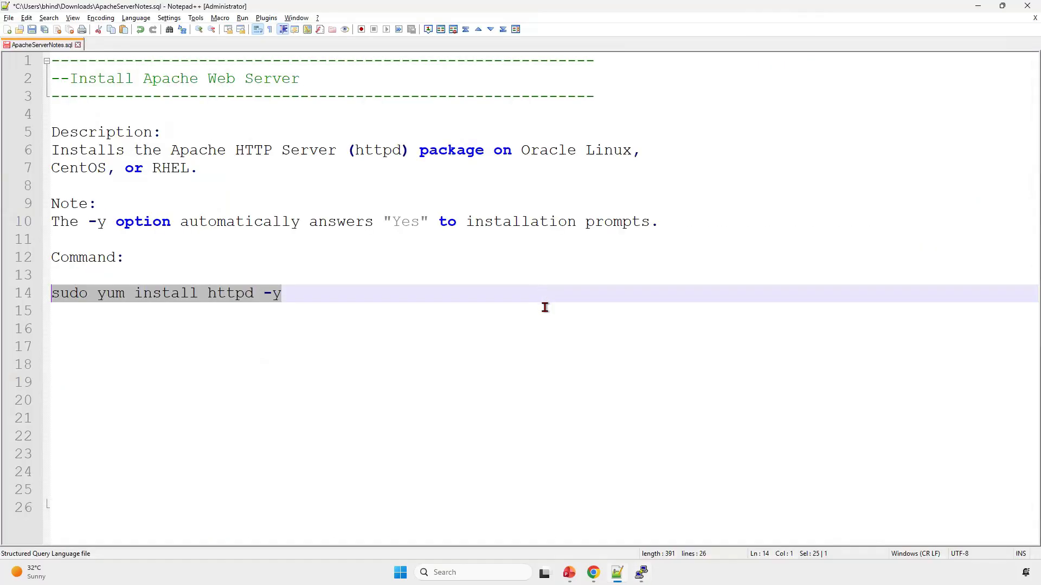
left_click(545, 307)
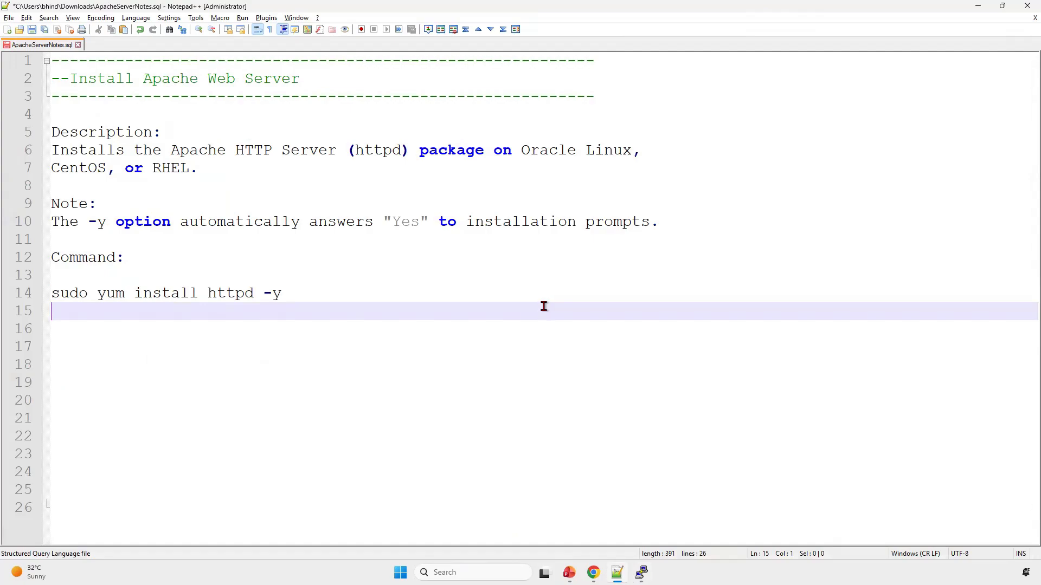
key("ctrl+v")
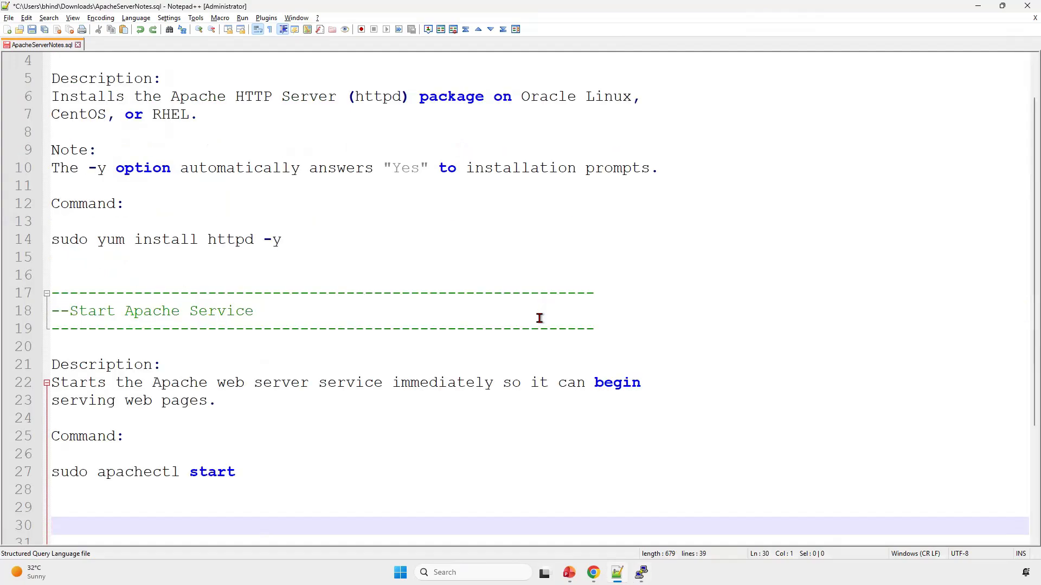
scroll(539, 318, "down", 3)
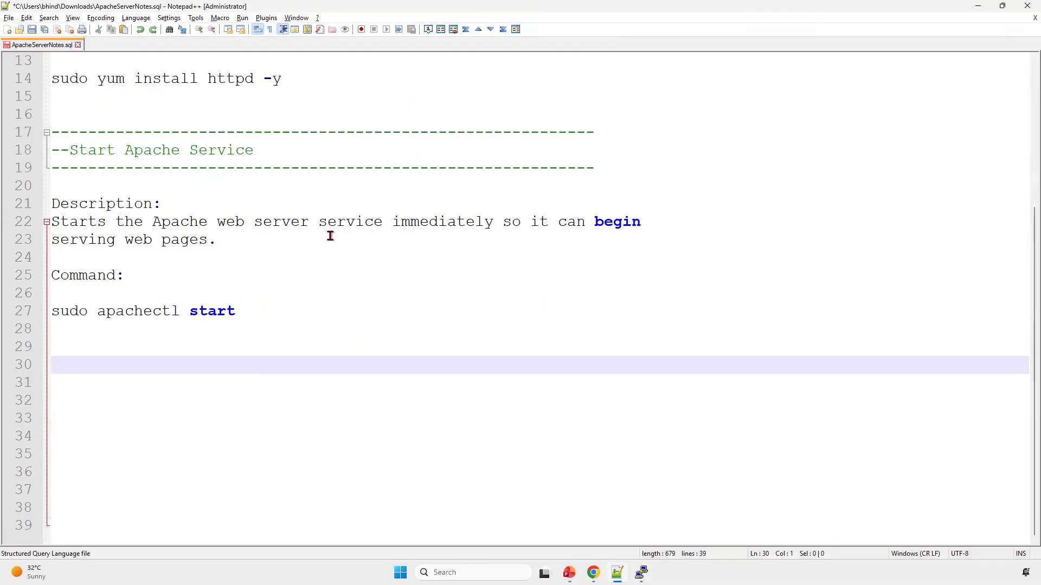
left_click_drag(152, 223, 391, 224)
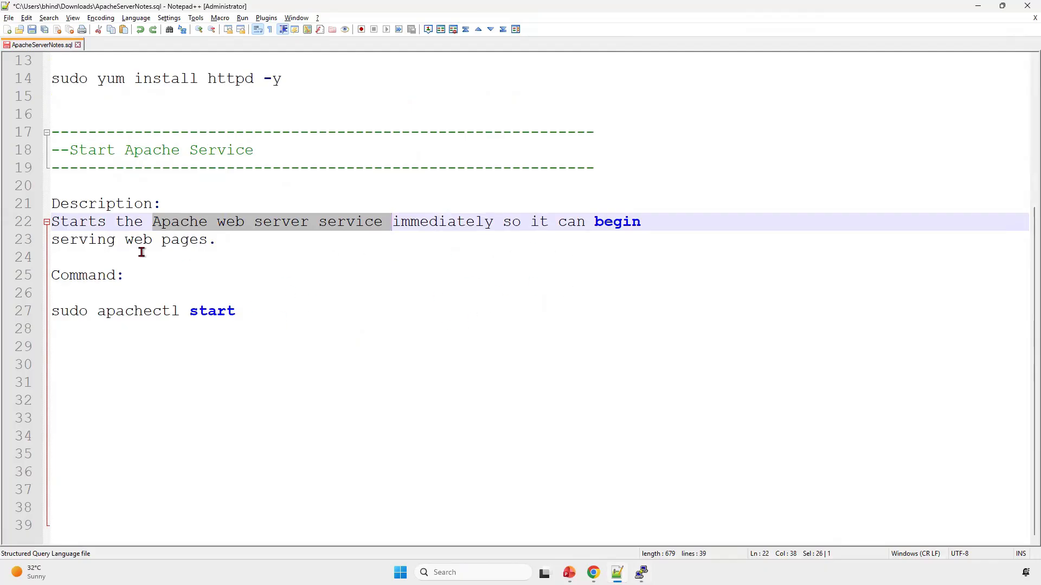
Step: Copy the command "sudo apachectl start" from the notes and run it in the ApacheVM PuTTY terminal
left_click_drag(263, 310, 42, 309)
key("ctrl+c")
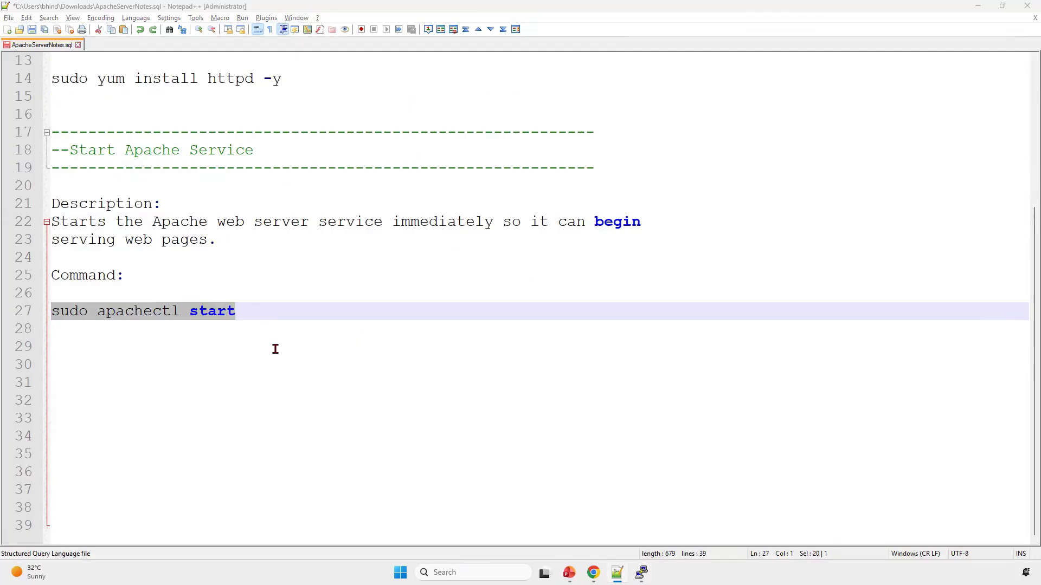
key("alt+Tab")
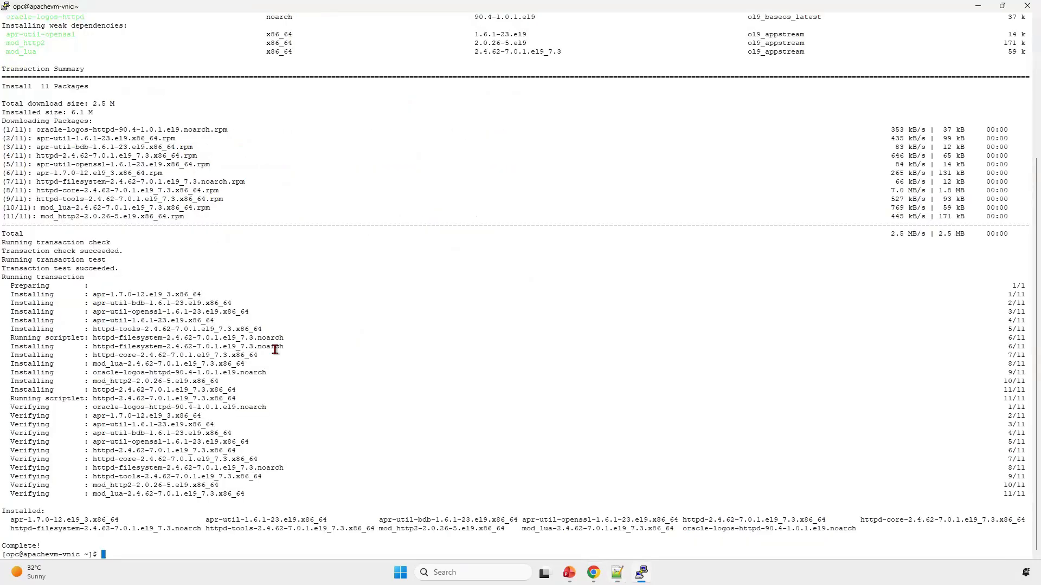
right_click(252, 552)
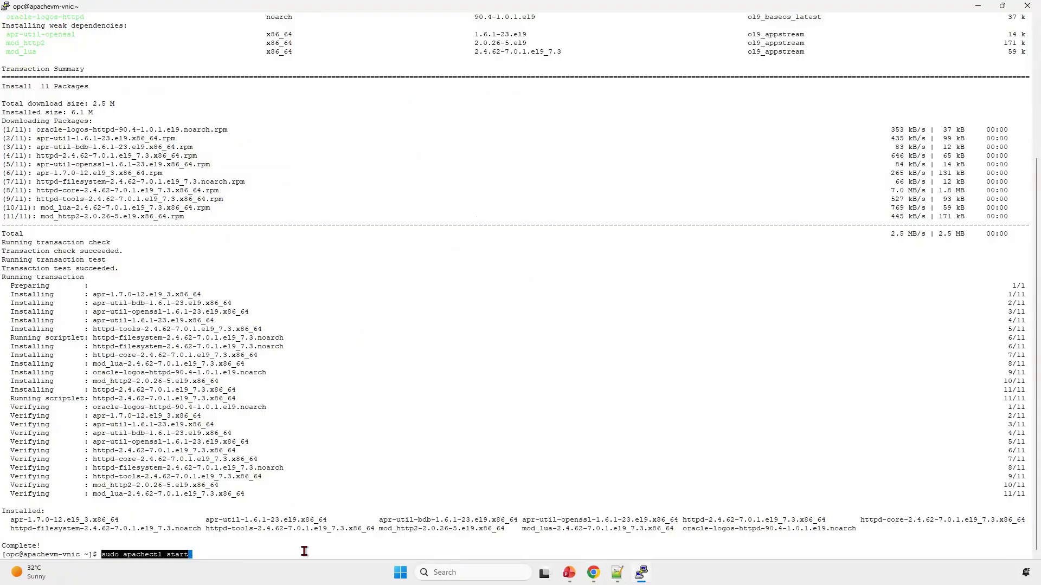
key("Return")
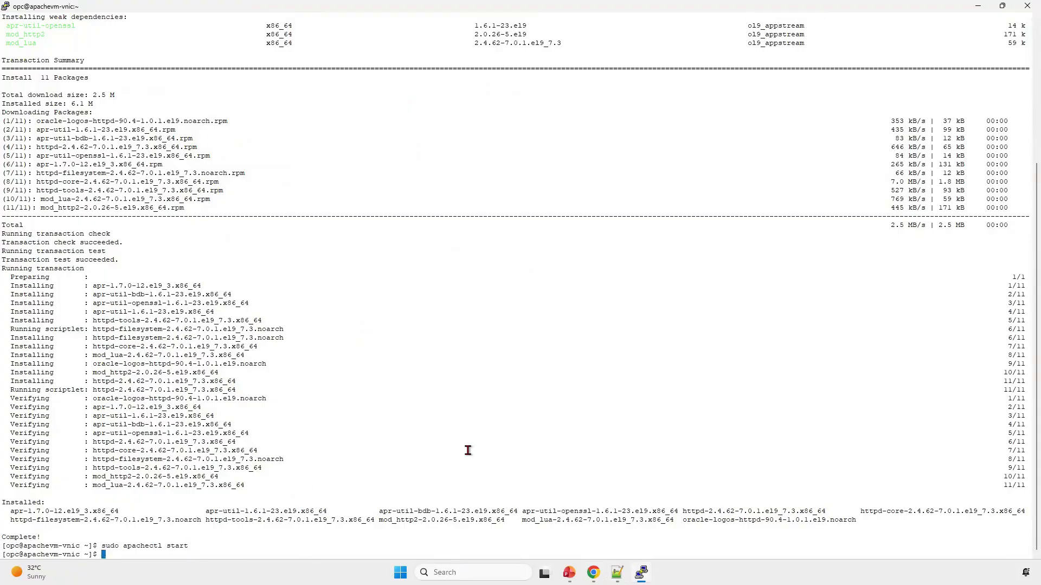
Step: Return to Notepad++ and paste the "Enable Apache at Boot Time" section below the start command in the notes
key("alt+Tab")
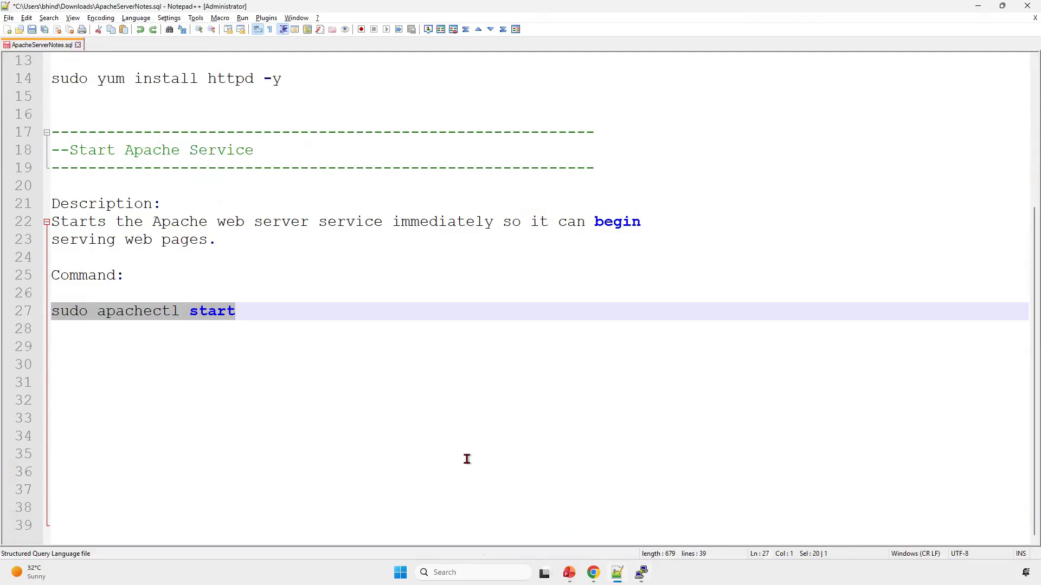
left_click(467, 459)
type("---------------------------------------------------------- --Enable Apache at Boot Time ----------------------------------------------------------  Description: Configures Apache to start automatically whenever the Linux VM reboots.  Command:  sudo systemctl enable httpd")
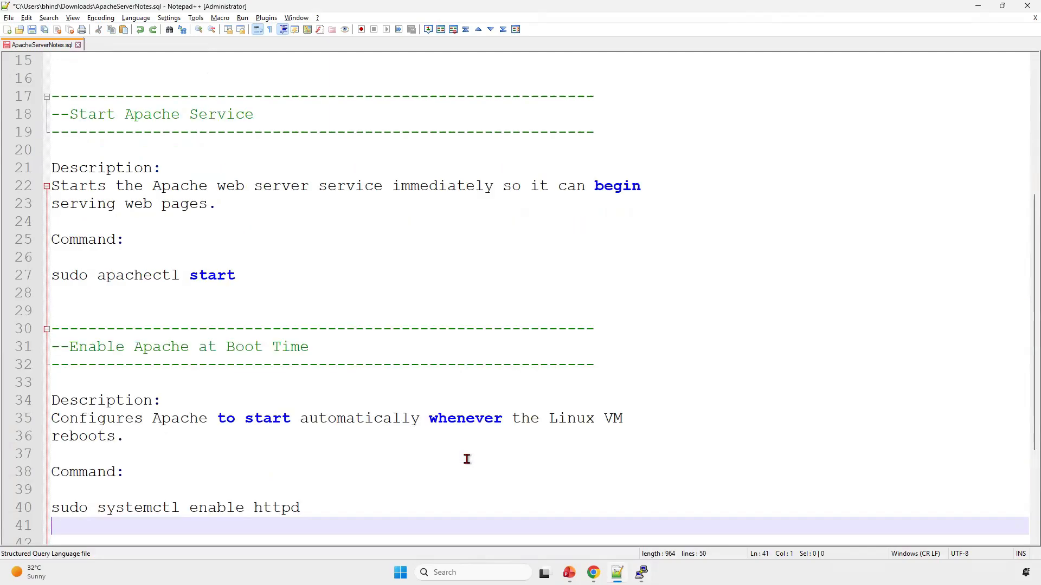
scroll(380, 285, "down", 3)
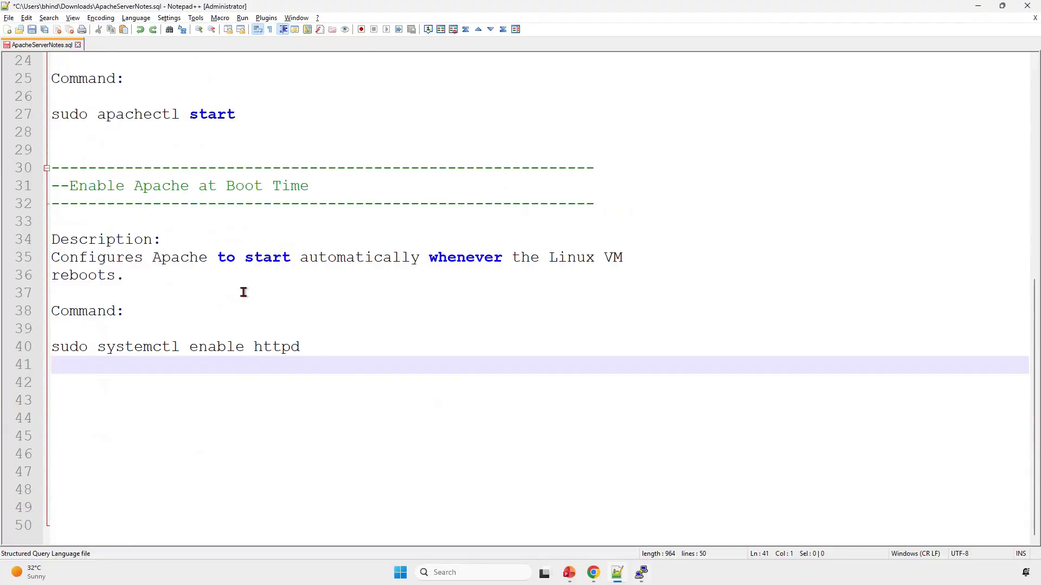
Step: Copy the command "sudo systemctl enable httpd" from the notes and run it in the PuTTY terminal
left_click(309, 348)
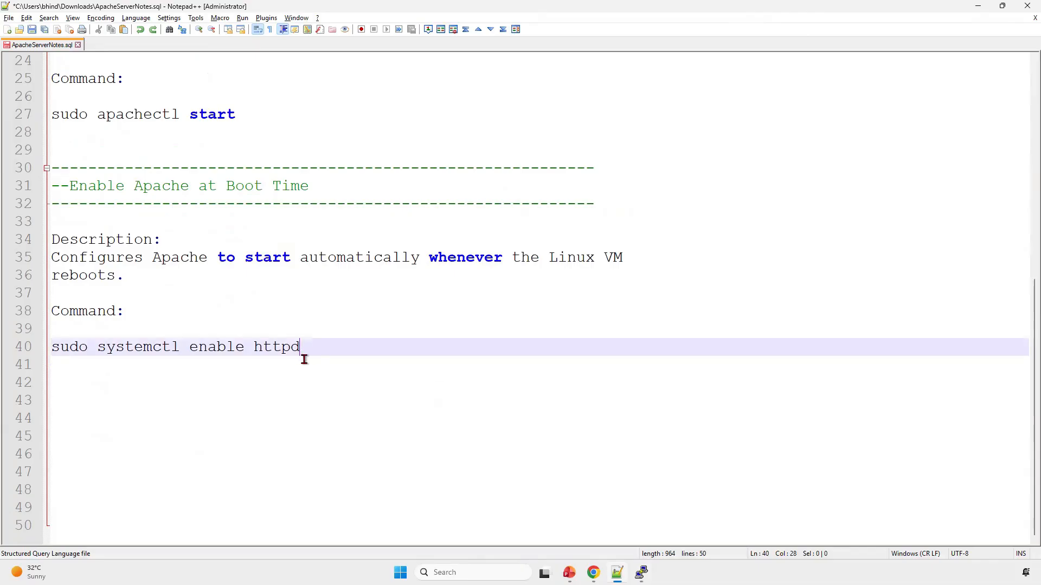
left_click(55, 348, "shift")
key("ctrl+c")
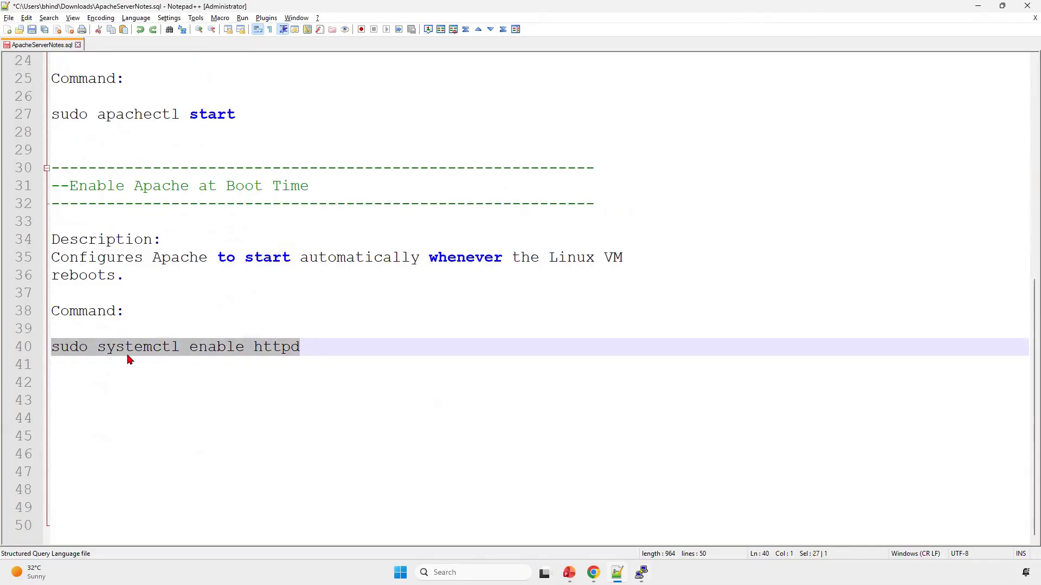
key("alt+Tab")
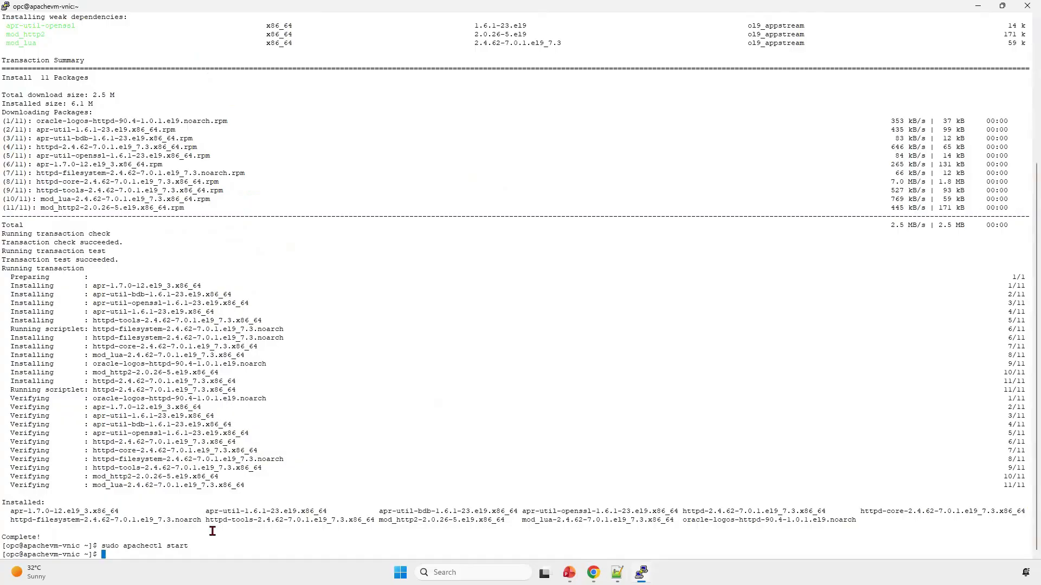
right_click(251, 530)
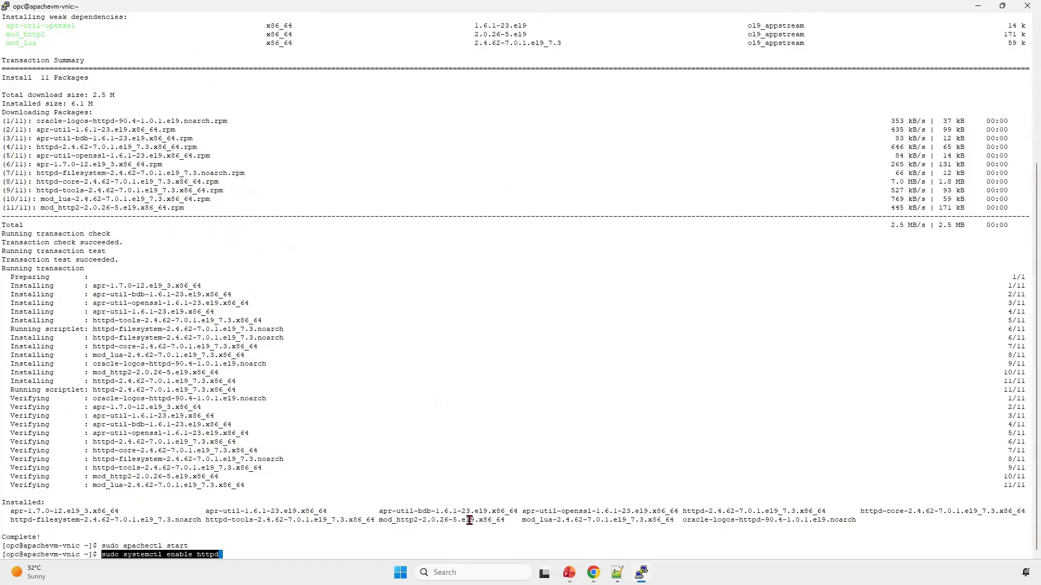
key("Return")
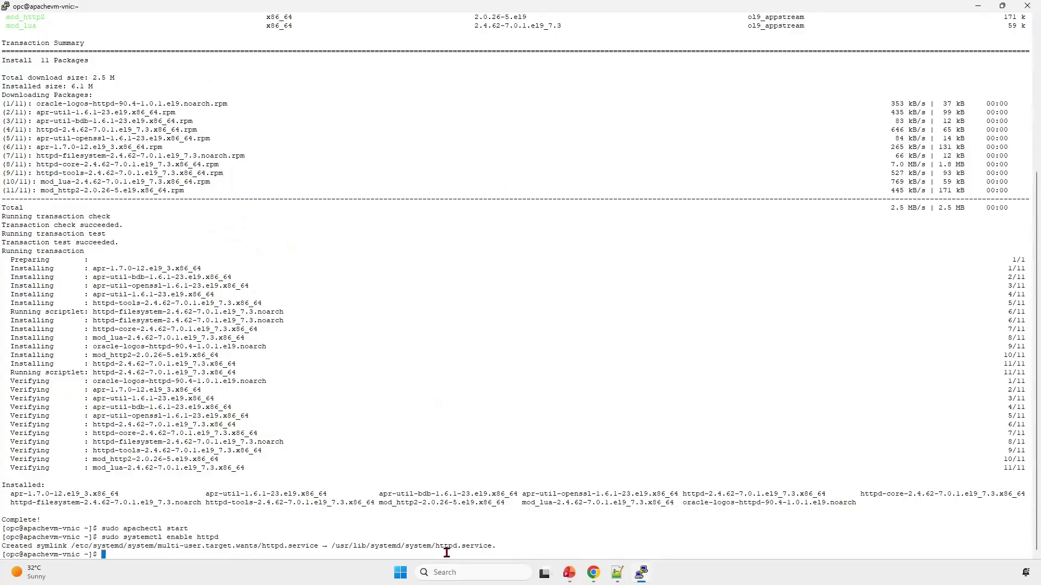
Step: Paste the "Validate Apache Configuration" section at the end of the Notepad++ notes and highlight its expected output
key("alt+Tab")
left_click(479, 447)
type("----------------------------------------------------------- --Validate Apache Configuration -----------------------------------------------------------  Description: Checks the Apache configuration files for syntax errors without restarting the service.  Expected Output: Syntax OK  Command:  sudo apachectl configtest")
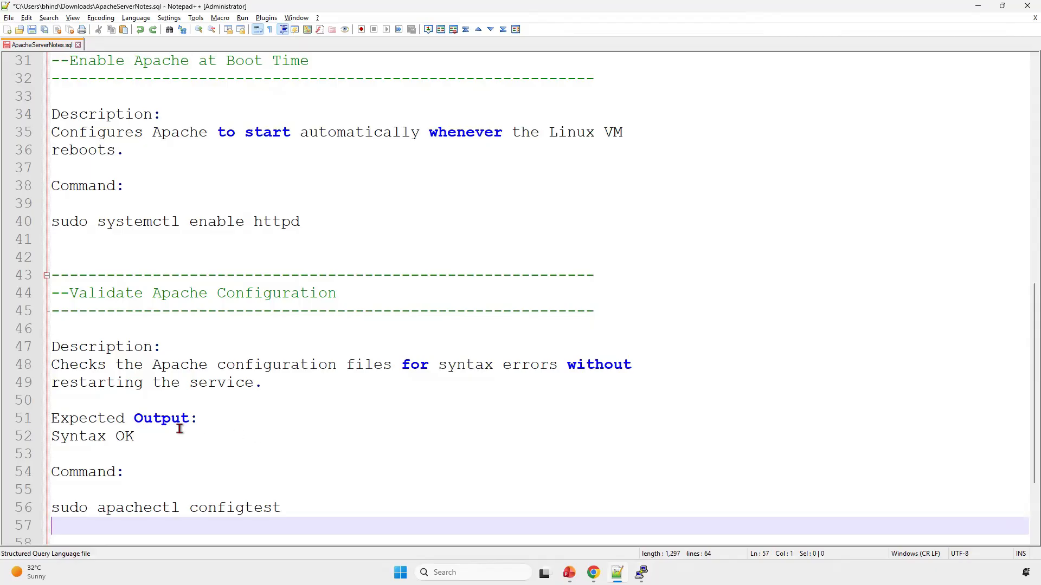
left_click_drag(138, 437, 49, 438)
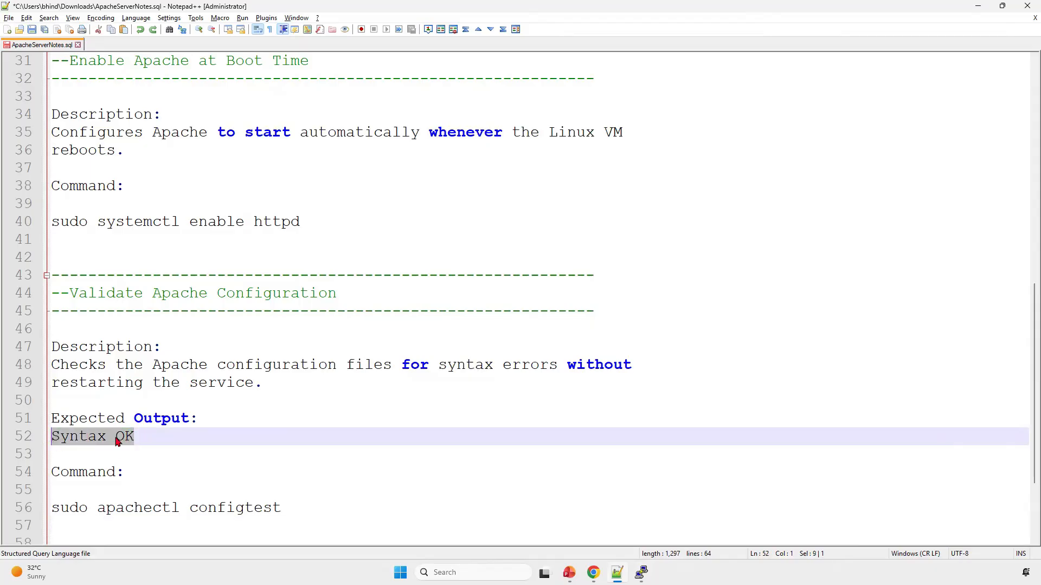
Step: Copy "sudo apachectl configtest" from the notes, run it in the PuTTY terminal and check the syntax result
left_click_drag(289, 510, 33, 518)
key("ctrl+c")
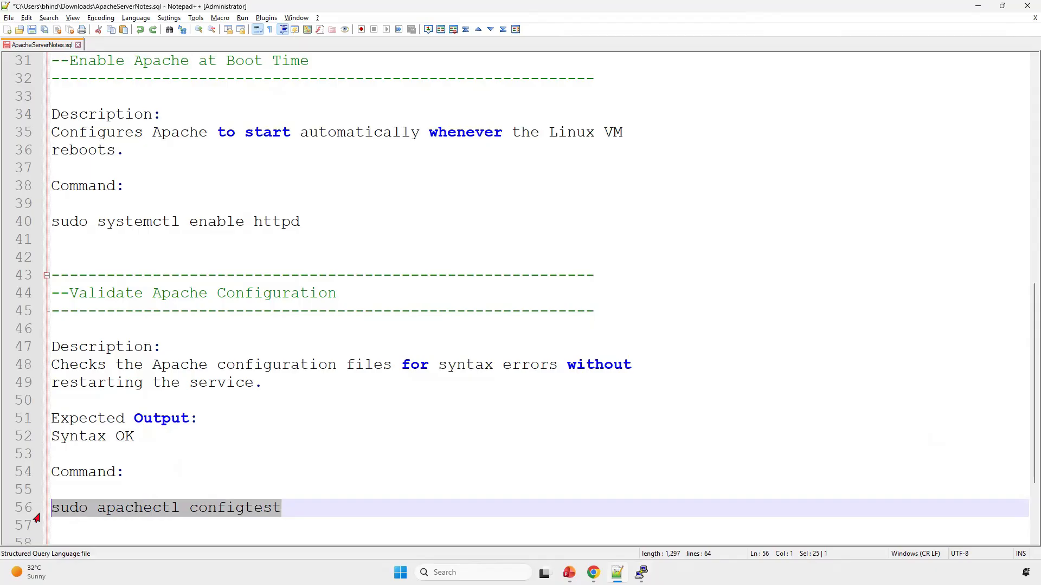
key("alt+Tab")
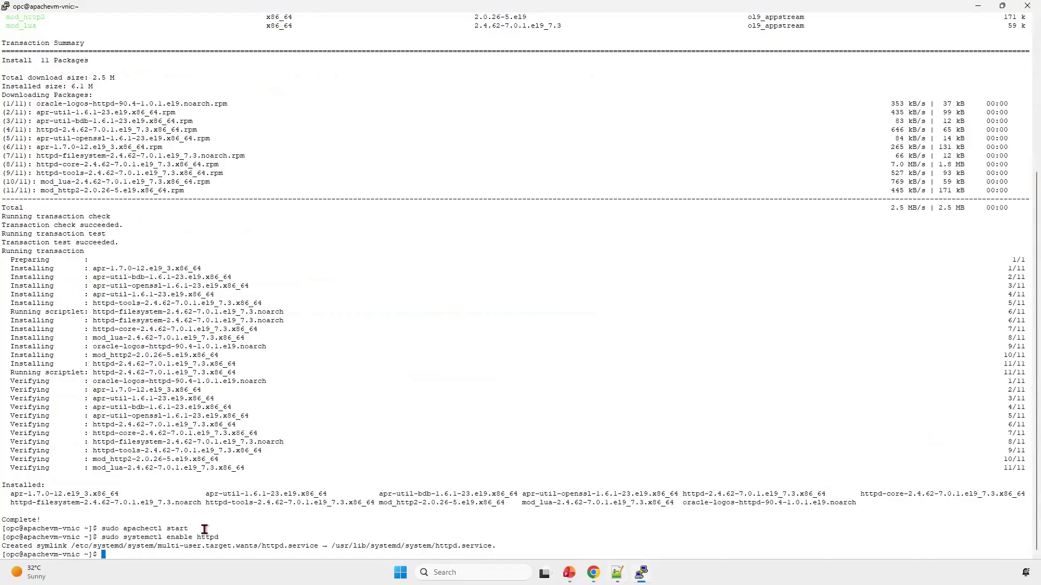
right_click(208, 528)
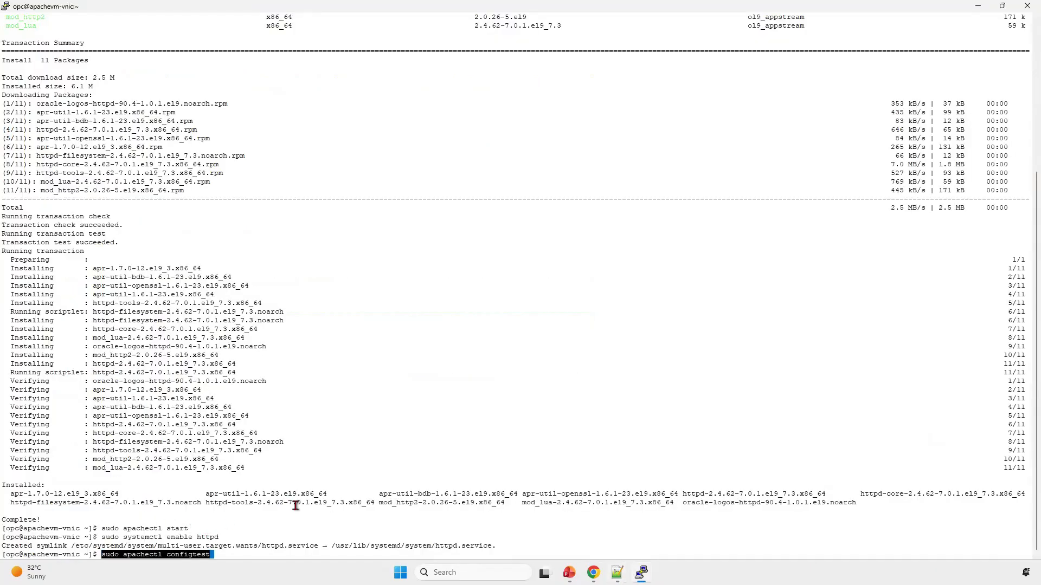
key("Return")
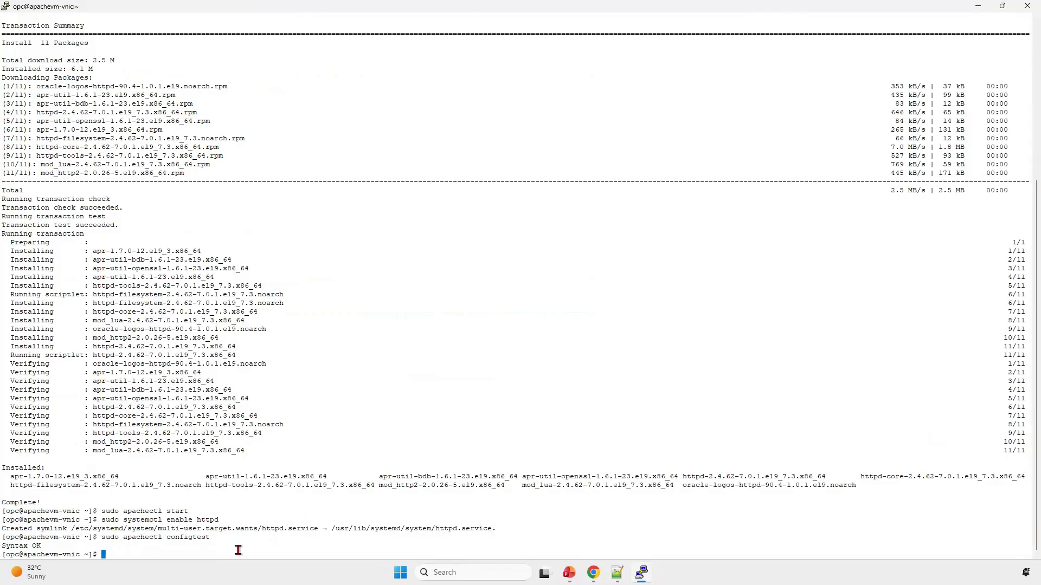
left_click_drag(48, 547, 10, 547)
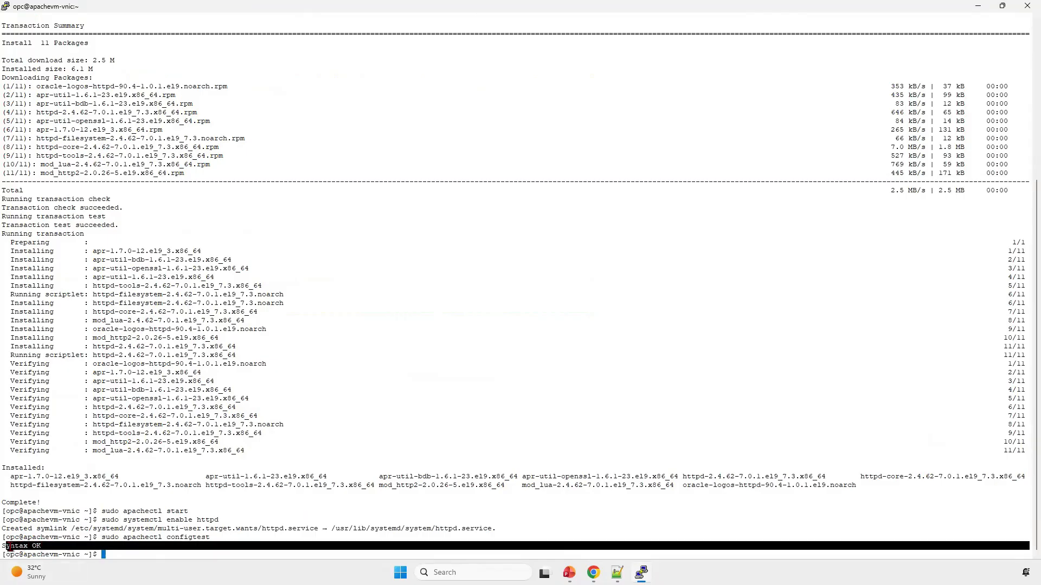
left_click(70, 550)
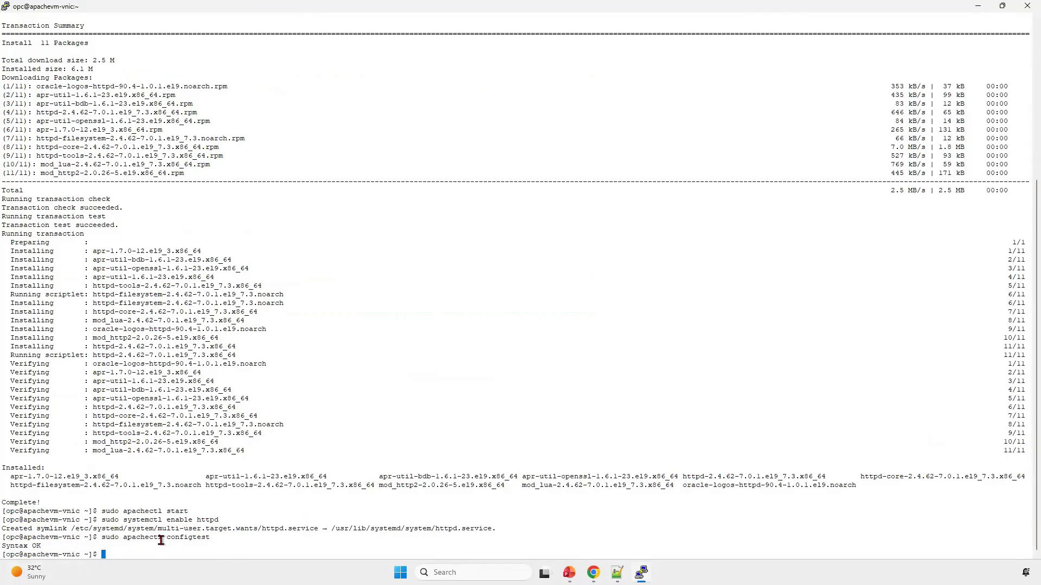
Step: Paste the "Allow HTTP Traffic Through Firewall" section at the end of the Notepad++ notes and highlight port 80 in its description
key("alt+Tab")
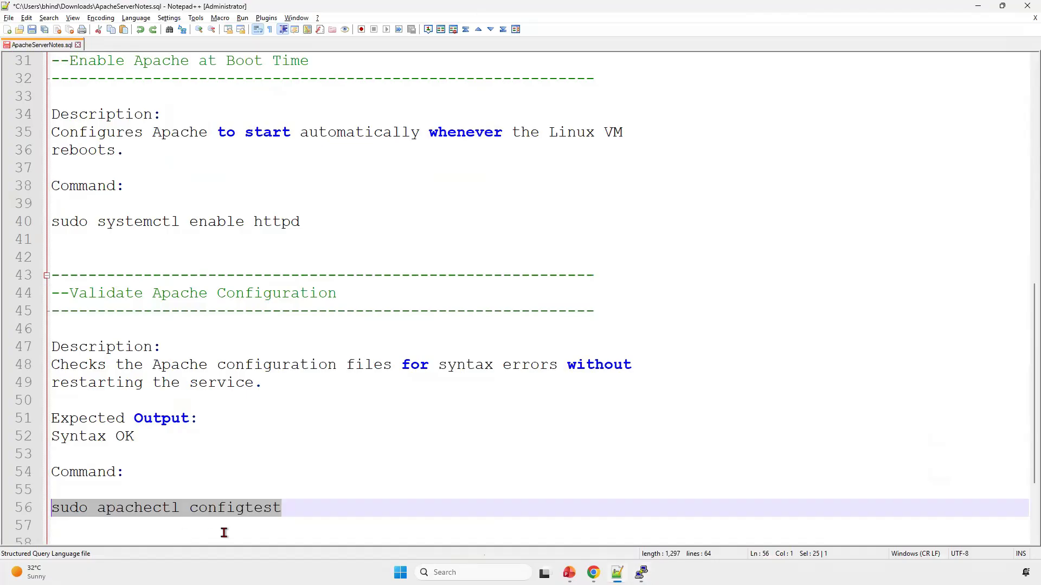
left_click(224, 533)
key("Down")
key("Down")
type("----------------------------------------------------------- --Allow HTTP Traffic Through Firewall -----------------------------------------------------------  Description: Adds a permanent firewall rule to allow HTTP traffic (TCP Port 80) through the Linux firewall.  Command:  sudo firewall-cmd --permanent --zone-public --add-service-http")
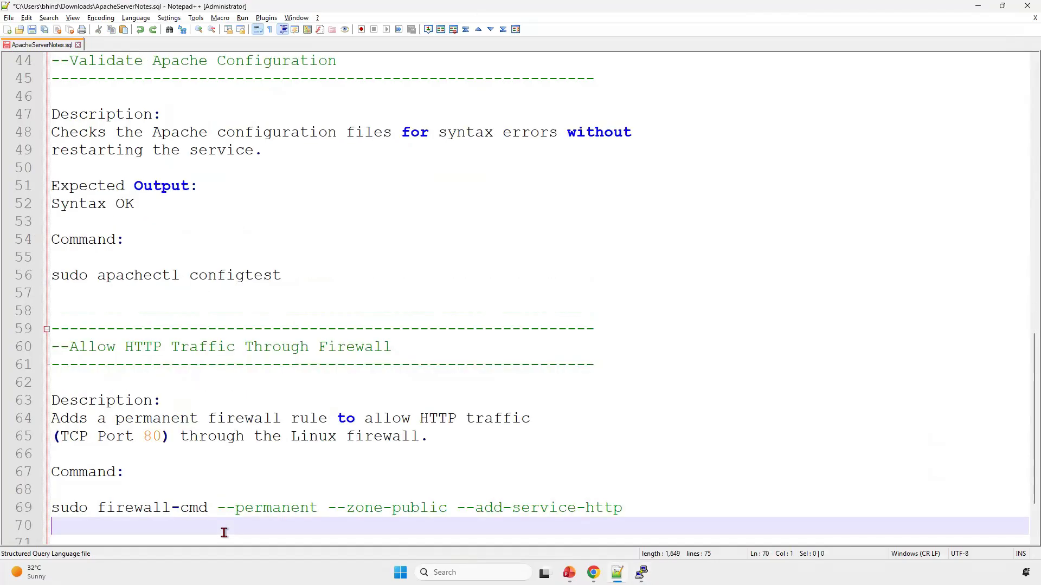
scroll(179, 298, "down", 2)
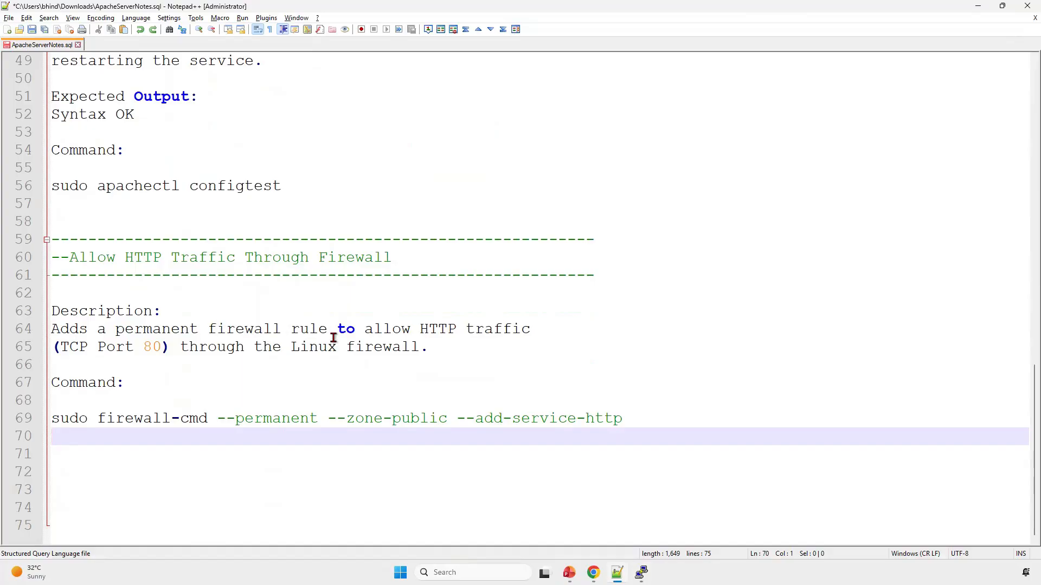
double_click(153, 346)
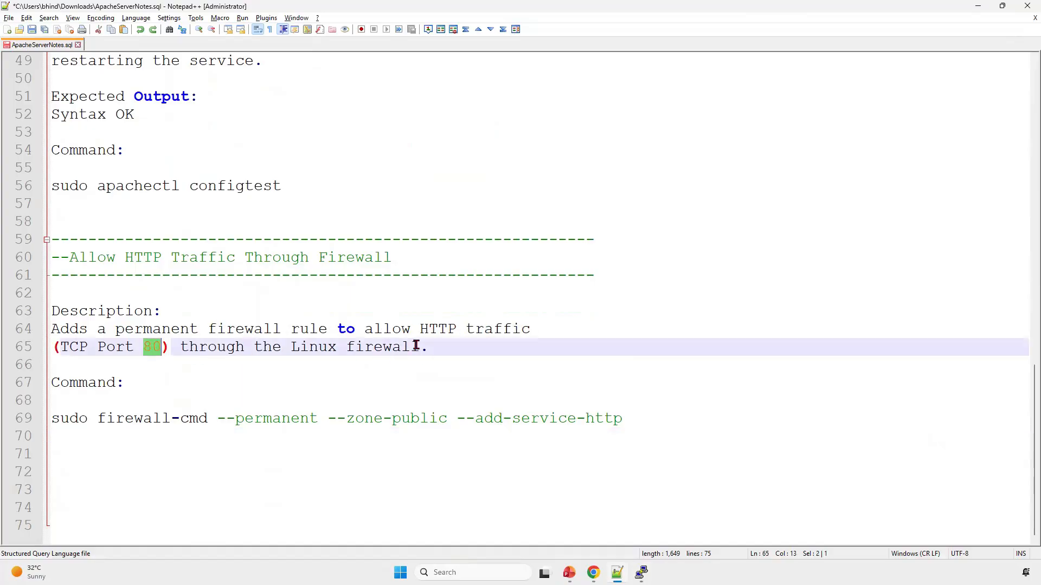
Step: Try to run the command "sudo firewall-cmd --permanent --zone-public --add-service-http" from the notes in the PuTTY terminal
left_click(635, 417)
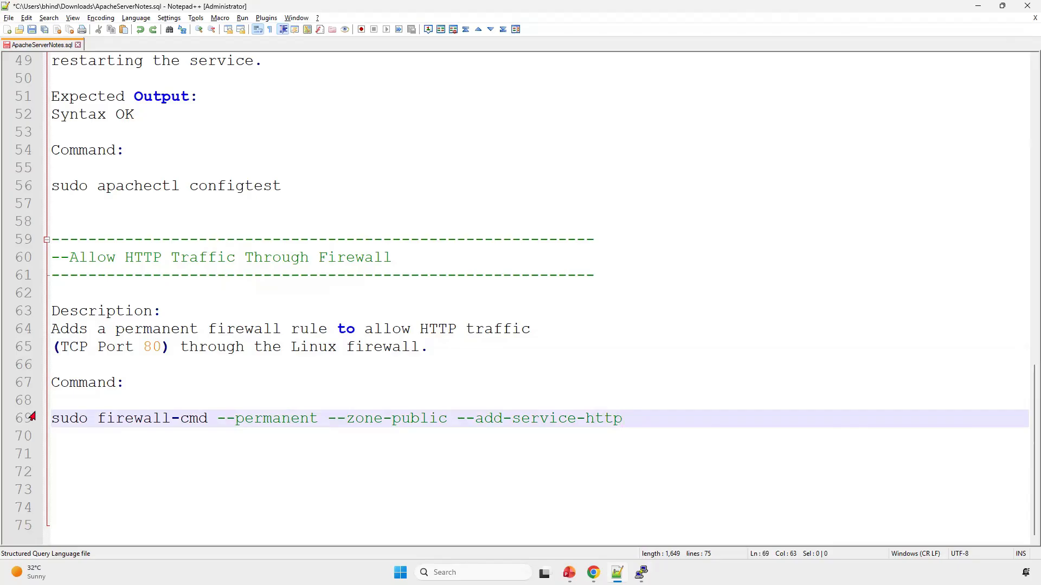
left_click(53, 420, "shift")
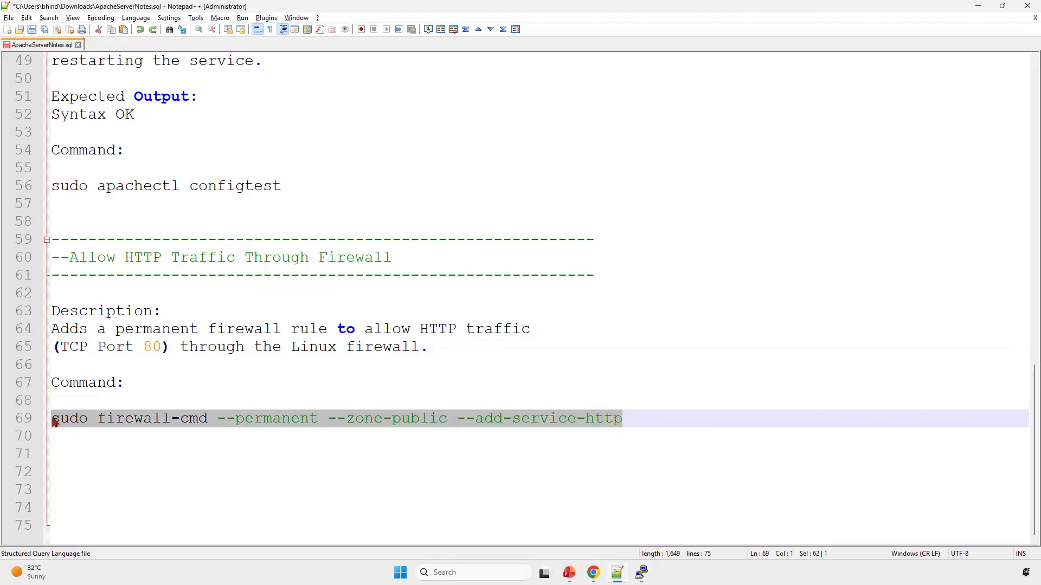
left_click(53, 422)
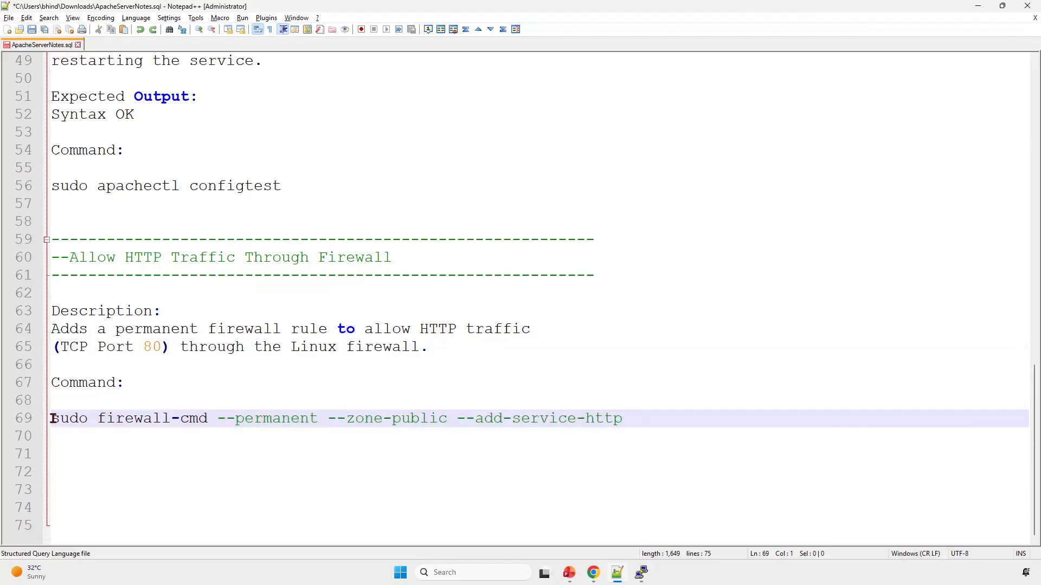
left_click(632, 415, "shift")
key("alt+Tab")
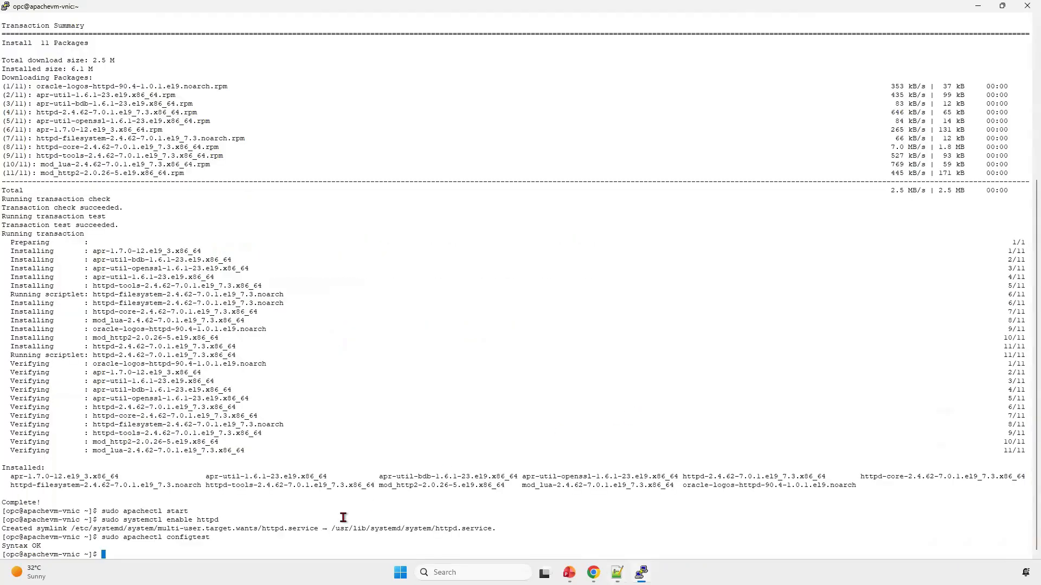
right_click(318, 548)
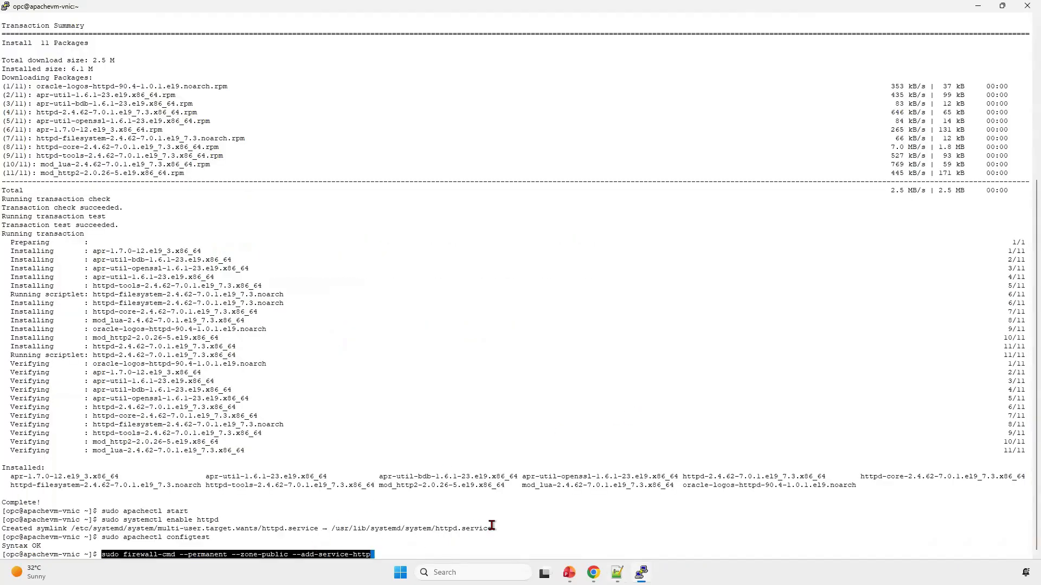
key("Return")
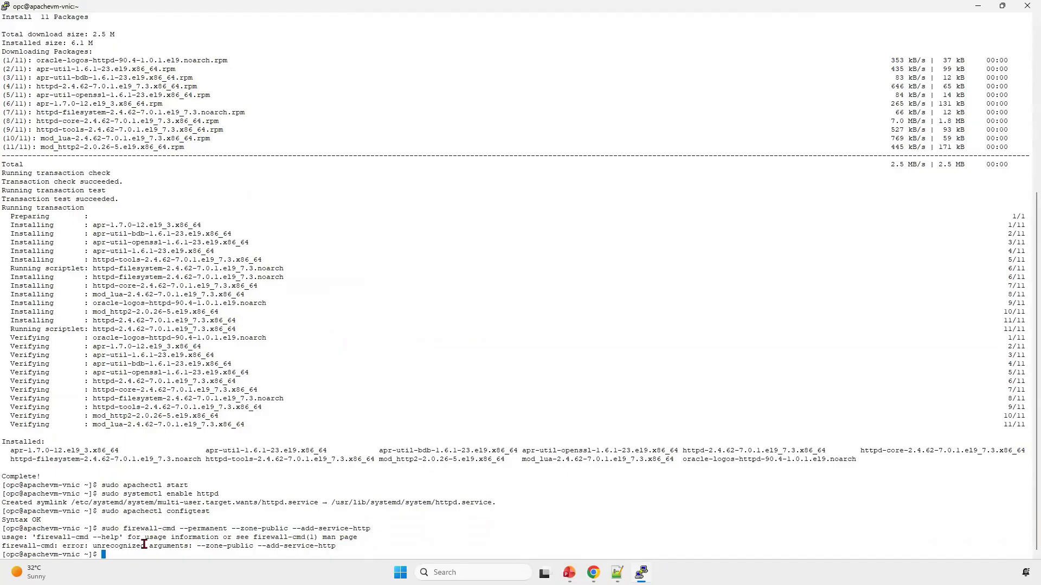
Step: Switch to the Notepad++ notes and paste the "Apply Firewall Changes" section below the HTTP firewall command
key("alt+Tab")
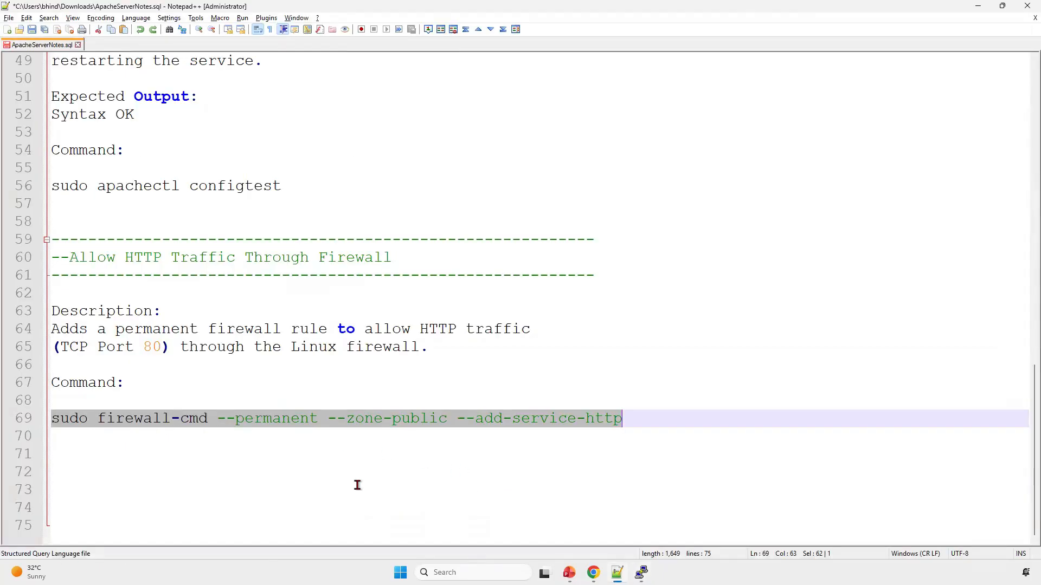
key("alt+Tab")
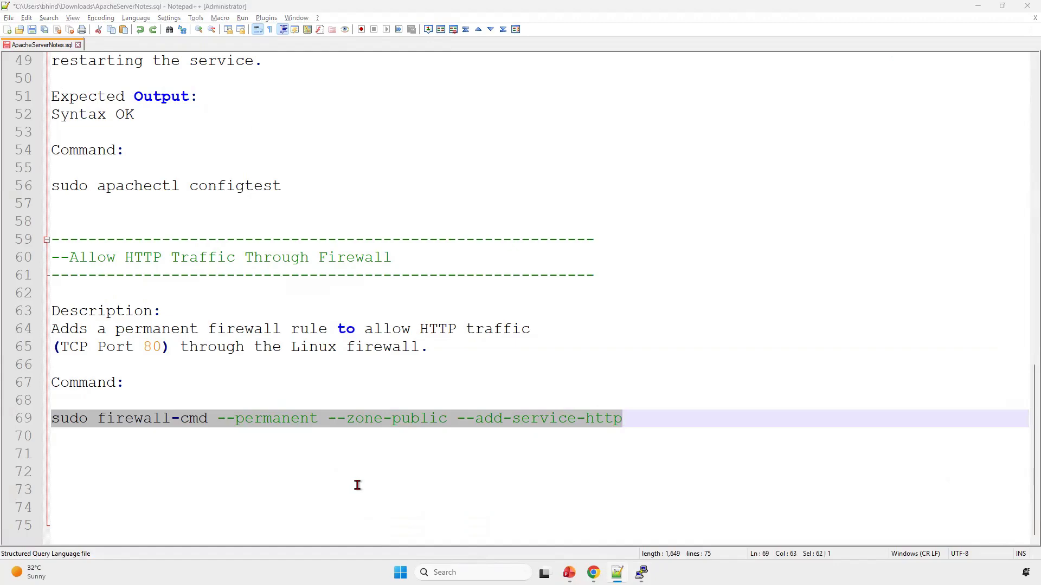
key("alt+Tab")
key("alt+Tab")
left_click(357, 485)
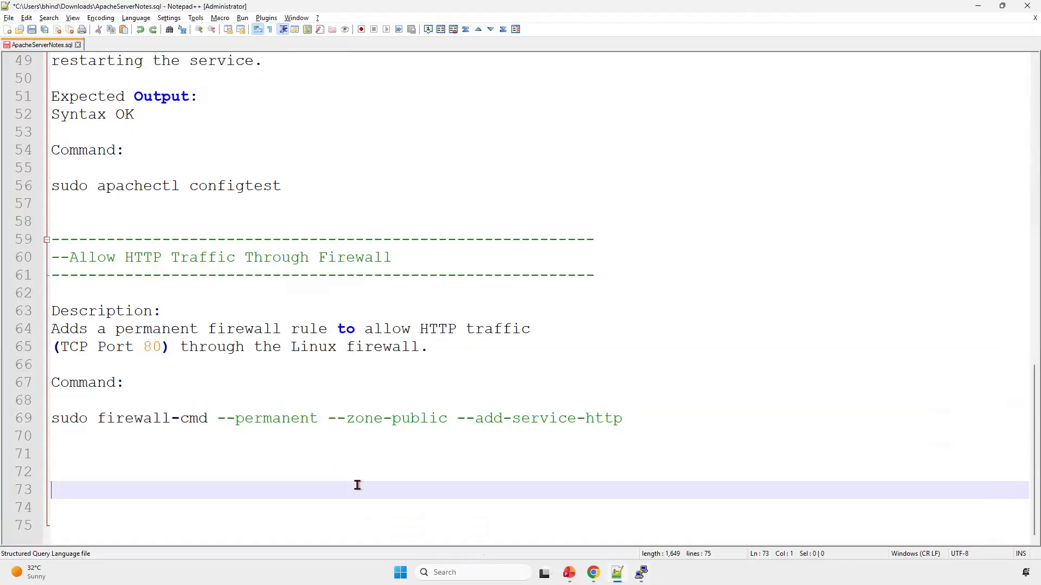
type("----------------------------------------------------------- --Apply Firewall Changes -----------------------------------------------------------  Description: Reloads the firewall configuration so the newly added rule takes effect immediately.  Command:  sudo firewall-cmd --reload")
scroll(358, 485, "down", 1)
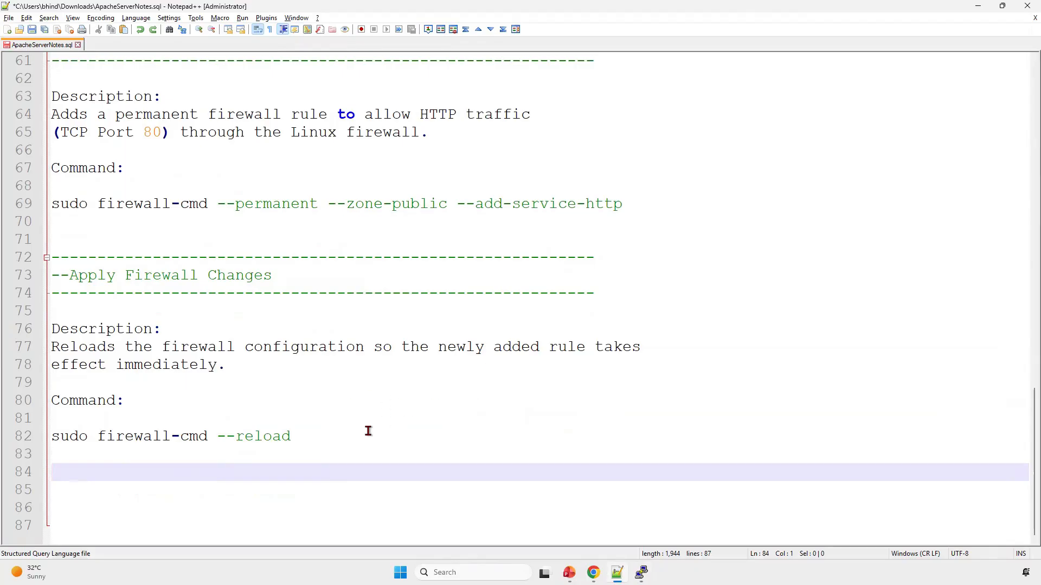
Step: Copy "sudo firewall-cmd --reload" from the notes and run it in the PuTTY terminal
left_click_drag(304, 436, 32, 442)
key("ctrl+c")
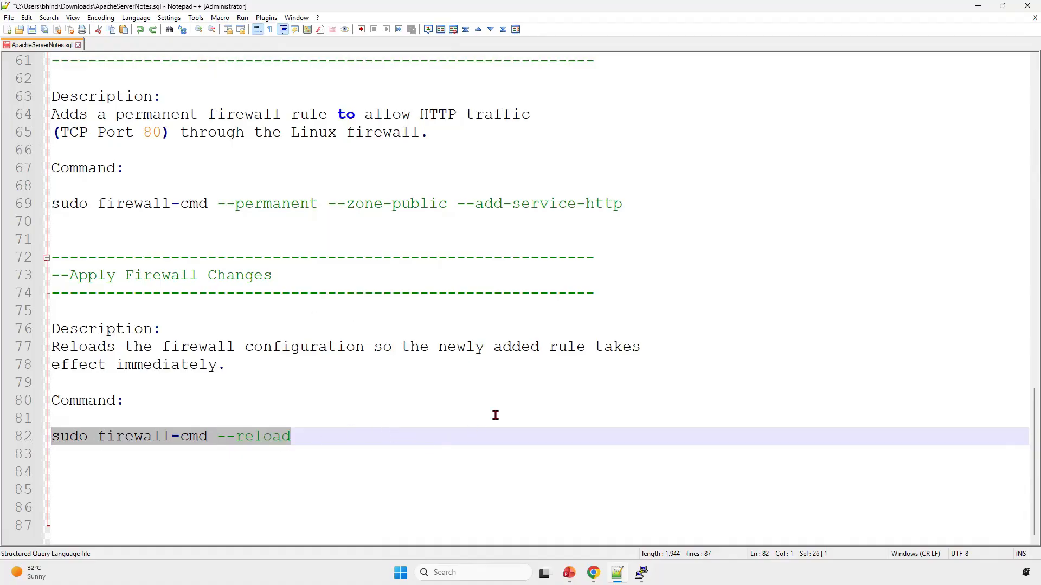
key("alt+Tab")
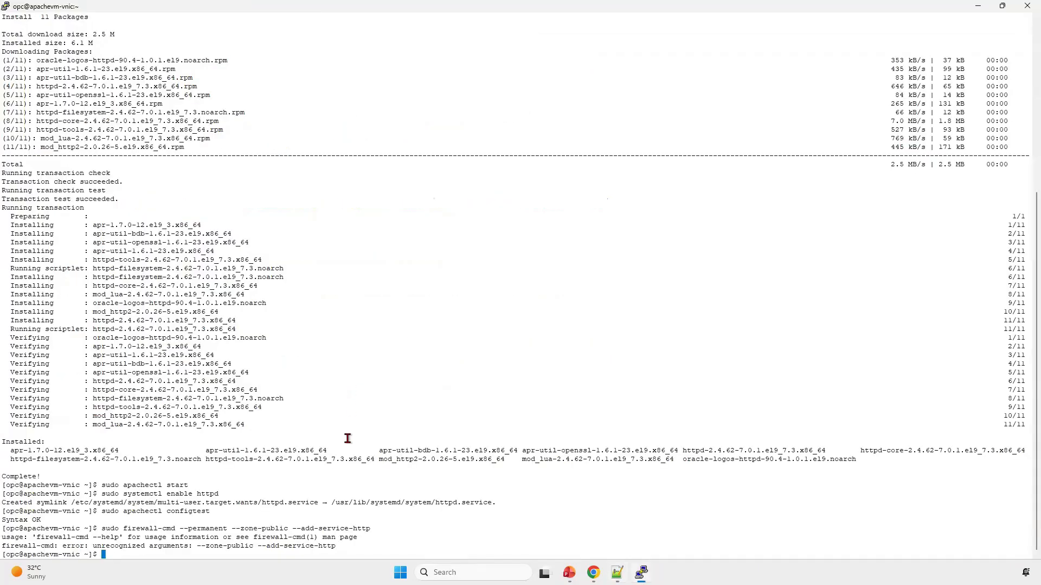
right_click(378, 487)
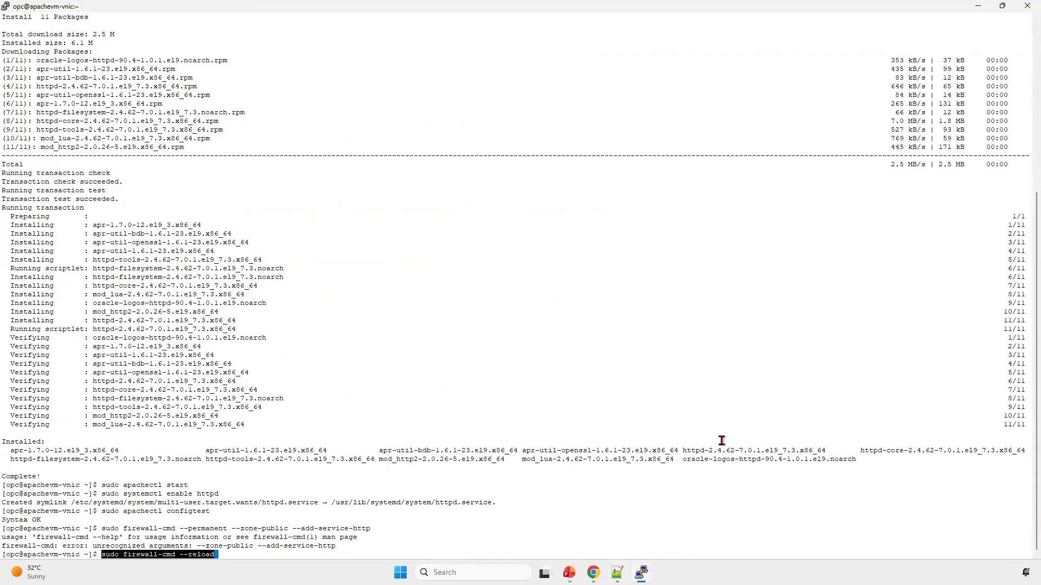
key("Return")
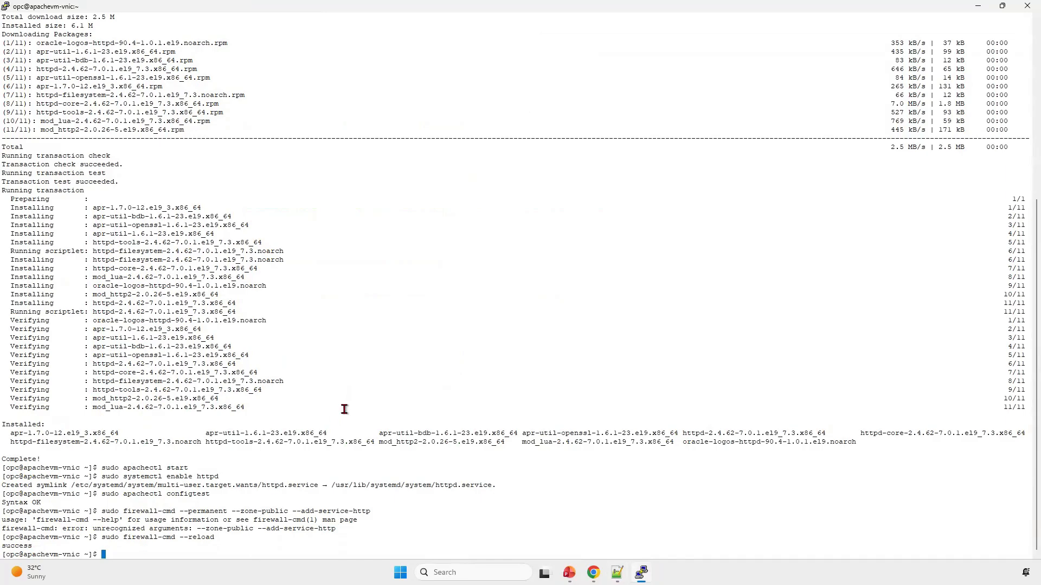
Step: Switch to Chrome and reload the page at the public IP 193.122.159.237 to test access
key("alt+Tab")
key("alt+Tab")
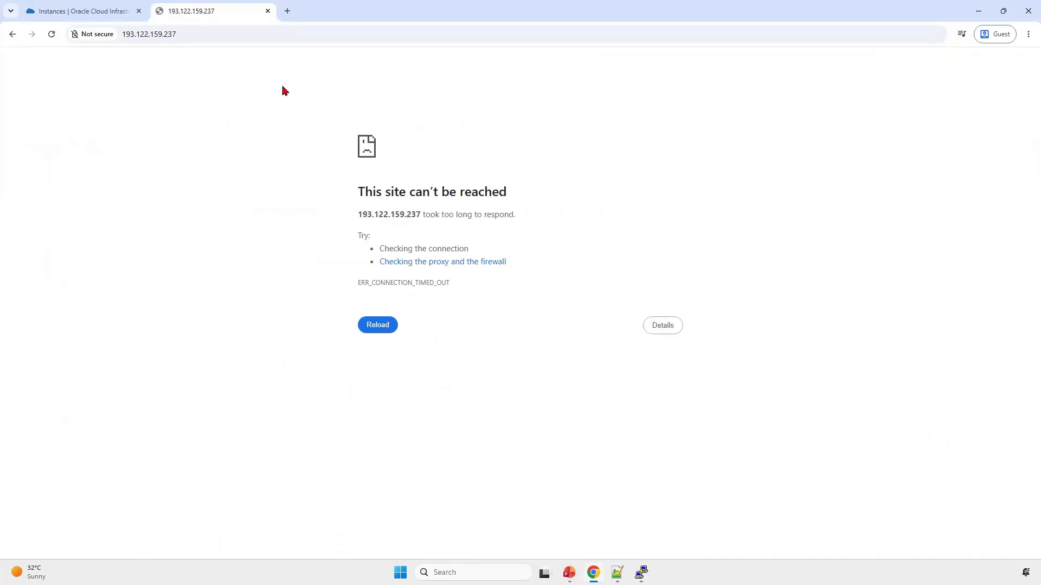
left_click(197, 34)
left_click(197, 35)
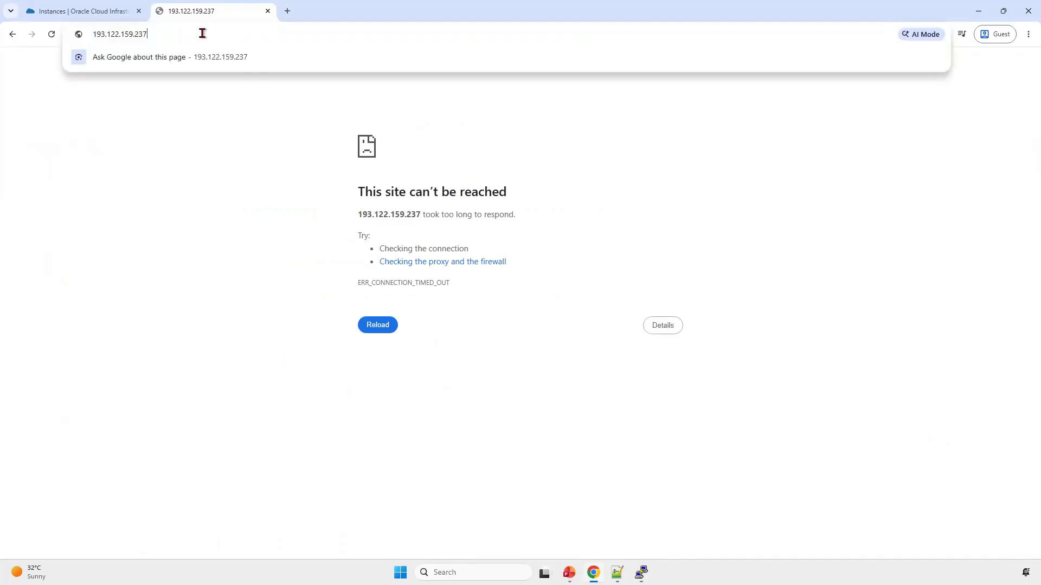
left_click(170, 196)
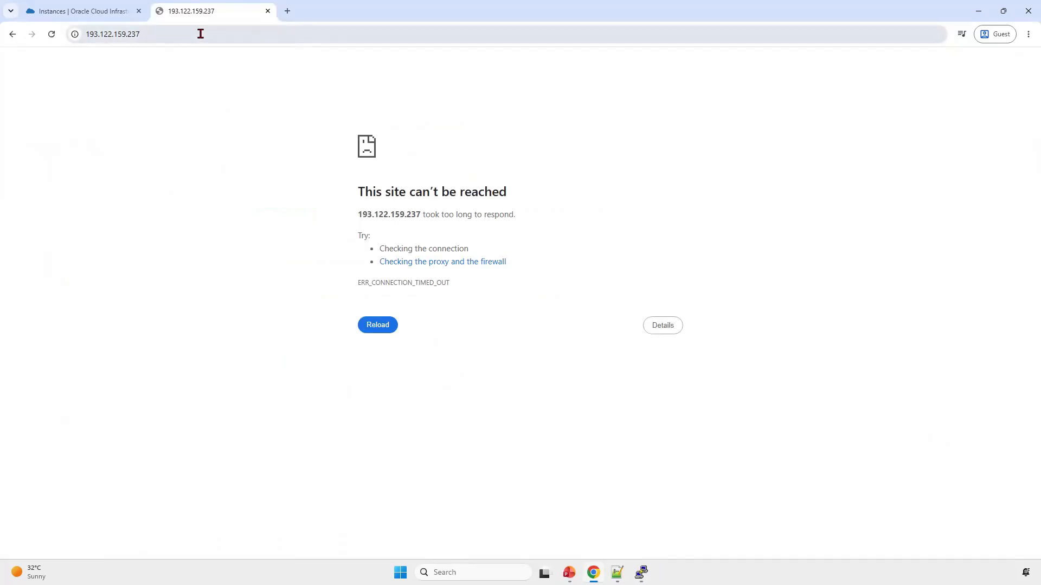
left_click(377, 326)
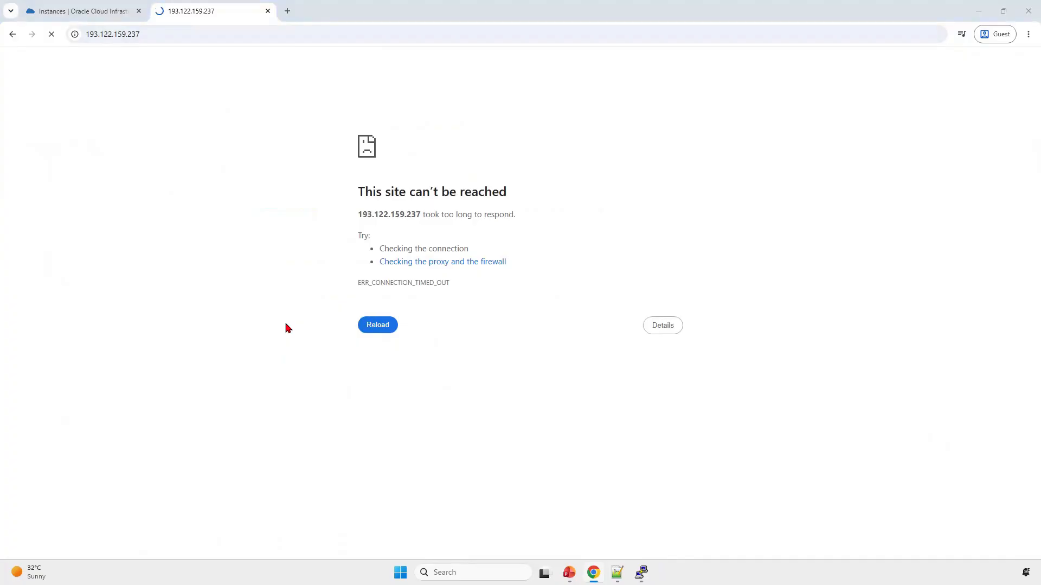
Step: Paste the "Create a Sample Web Page" section at the end of the Notepad++ notes and highlight its command's H1 text and index.html
key("alt+Tab")
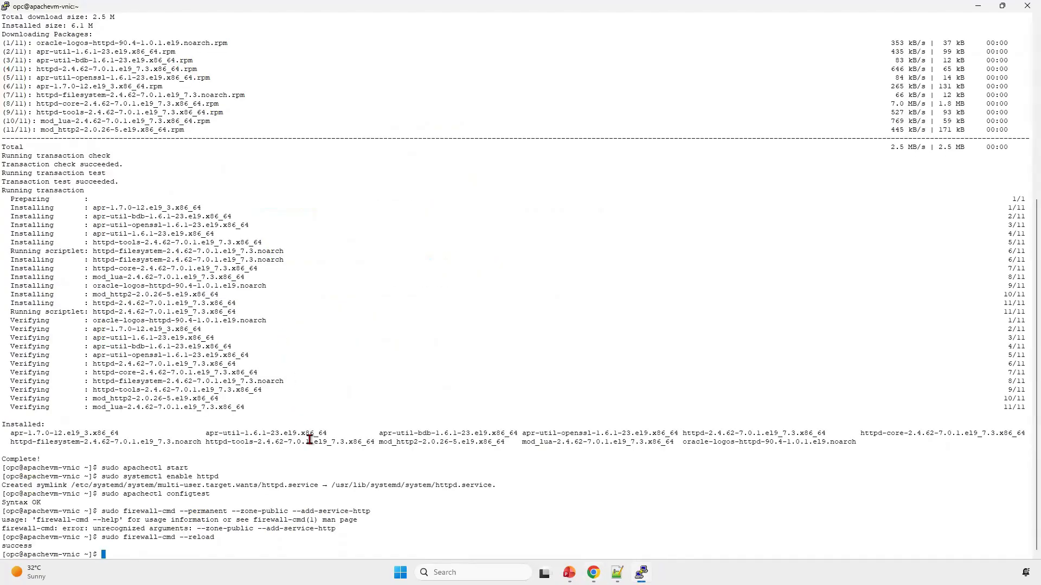
key("alt+Tab")
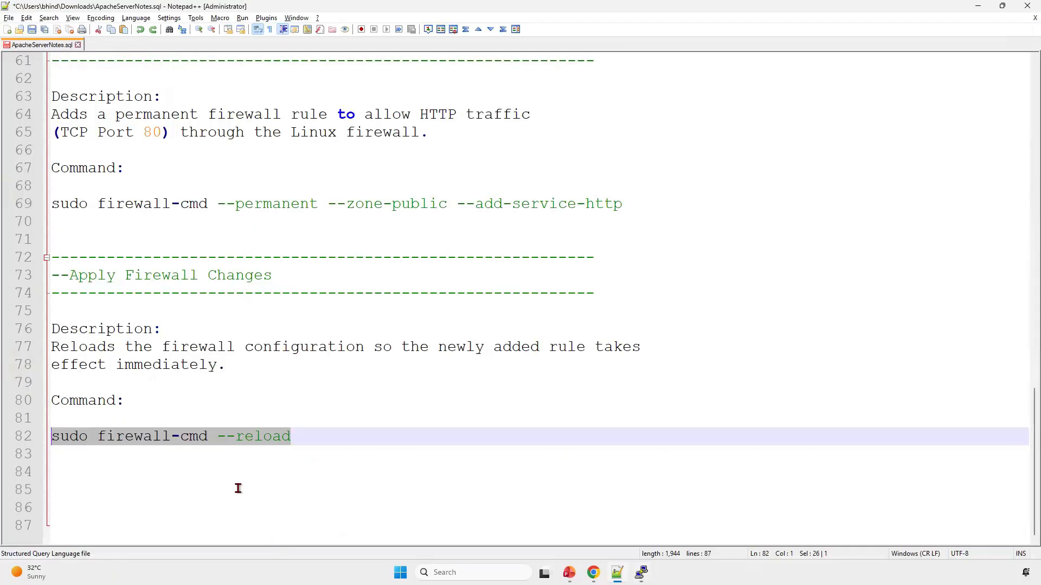
left_click(238, 489)
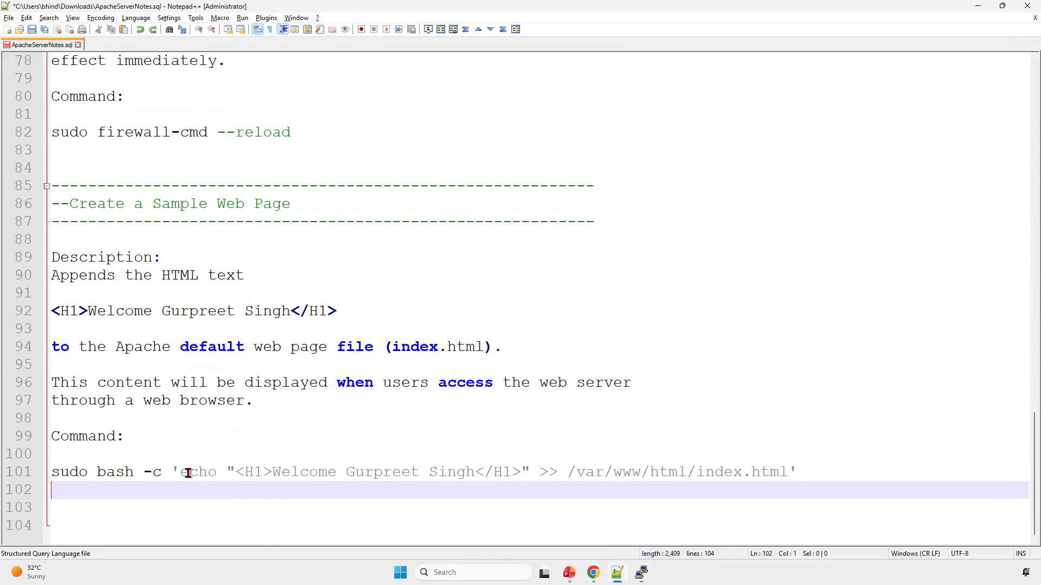
left_click(235, 473)
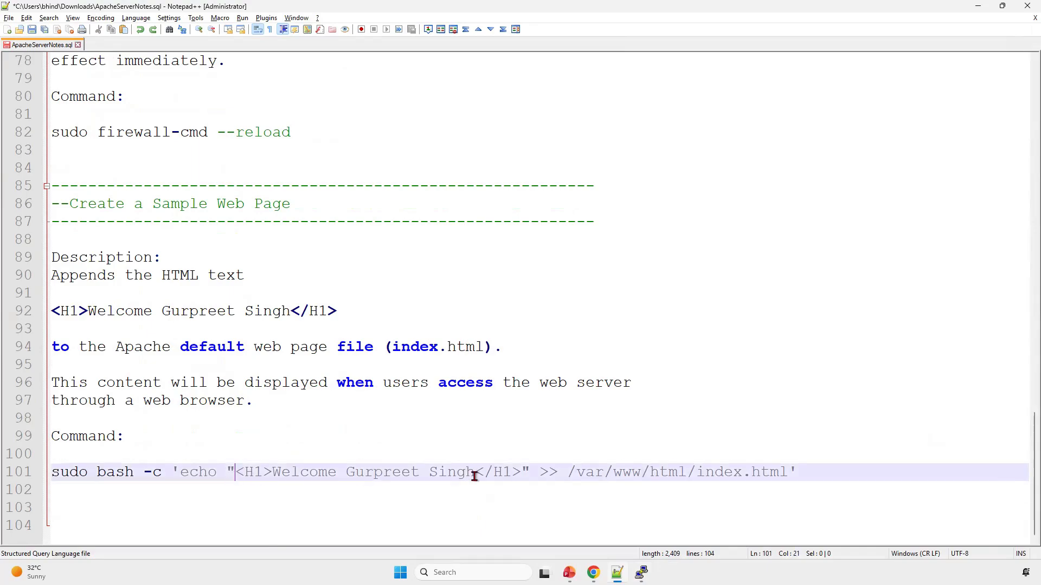
left_click(524, 478, "shift")
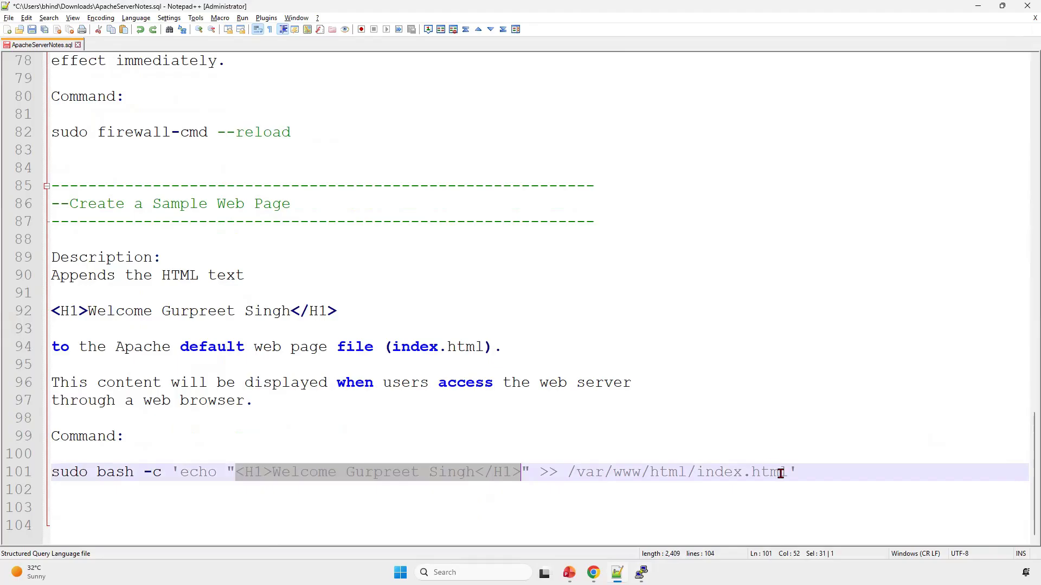
left_click_drag(784, 471, 697, 471)
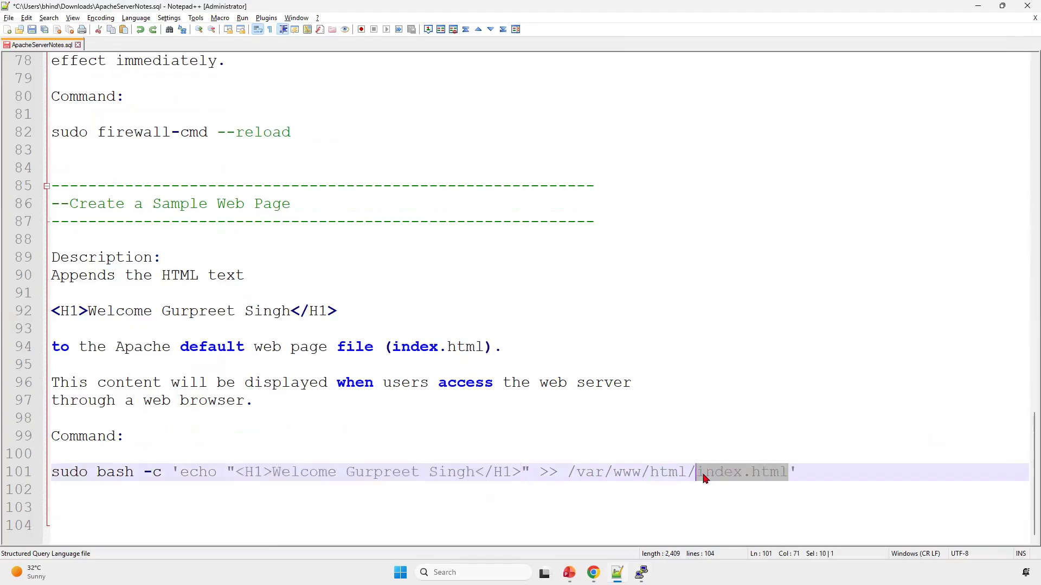
Step: Copy the sudo bash echo command from the notes and run it in PuTTY to append the welcome heading to /var/www/html/index.html
left_click(819, 466)
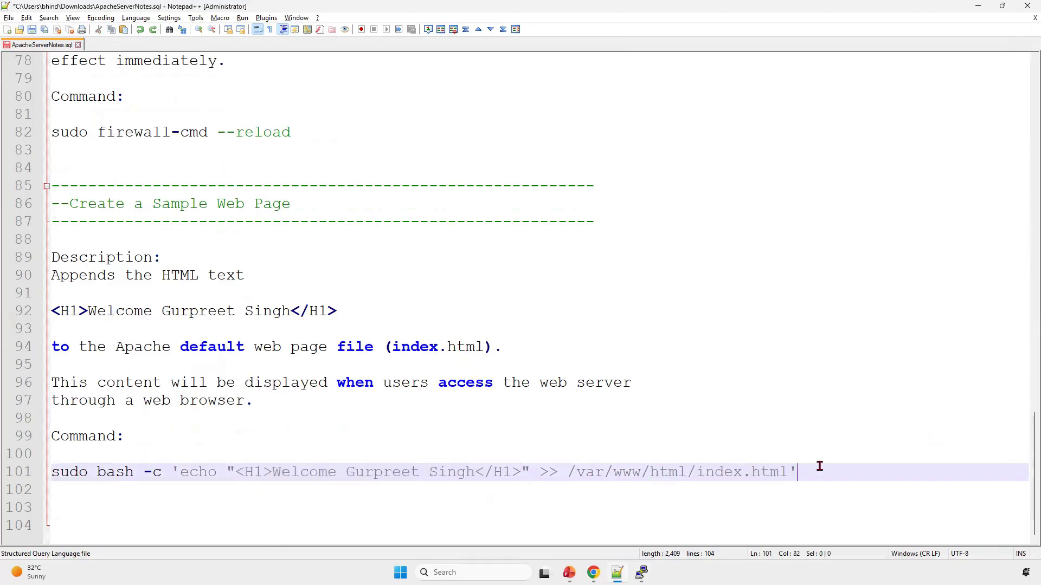
left_click(52, 472, "shift")
key("ctrl+c")
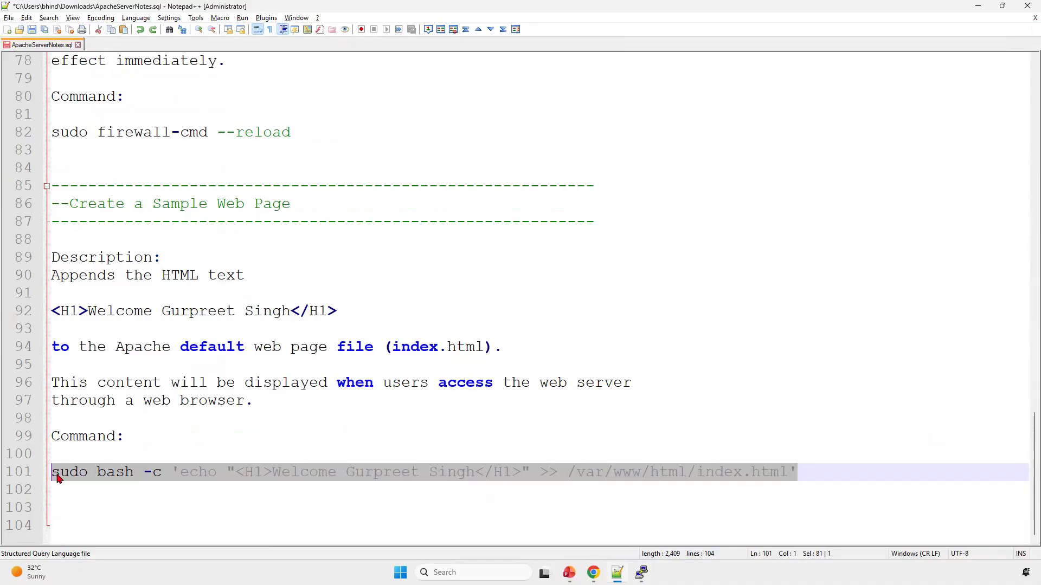
key("alt+Tab")
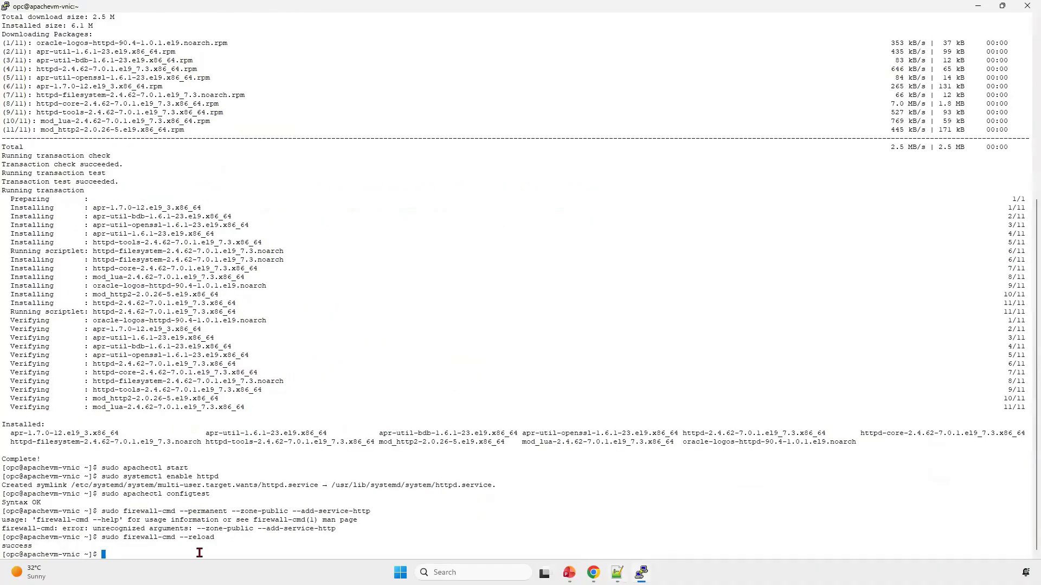
right_click(201, 544)
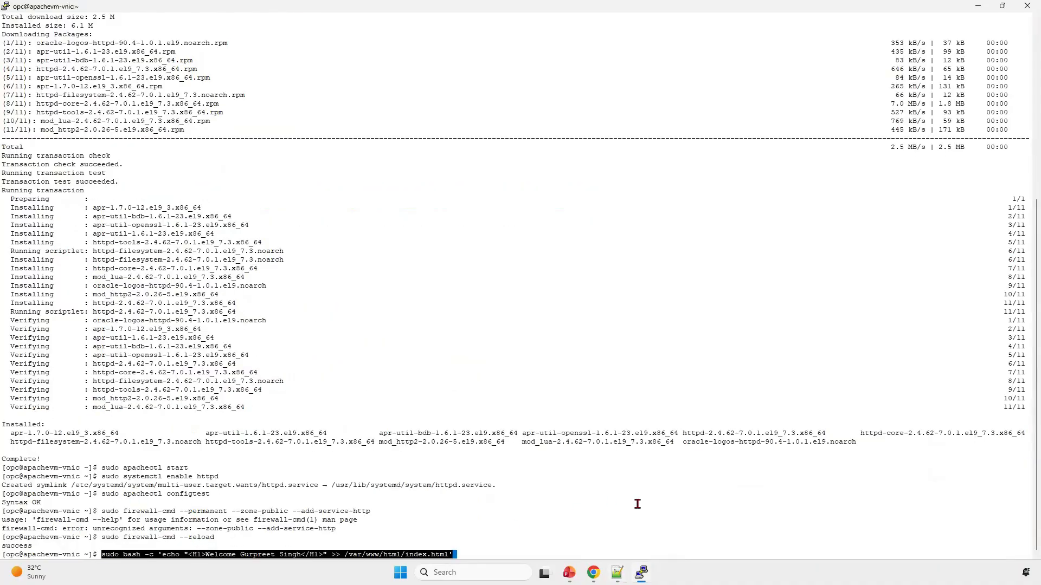
key("Return")
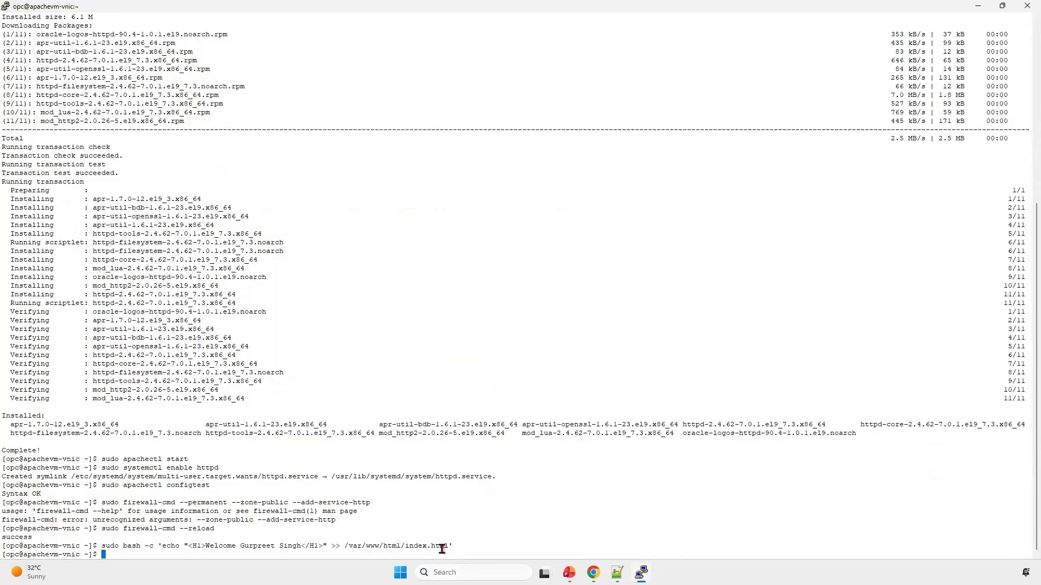
Step: Add the "Verify the Web Page" section at the end of the Notepad++ notes and review its browser access instructions
key("alt+Tab")
key("ctrl+End")
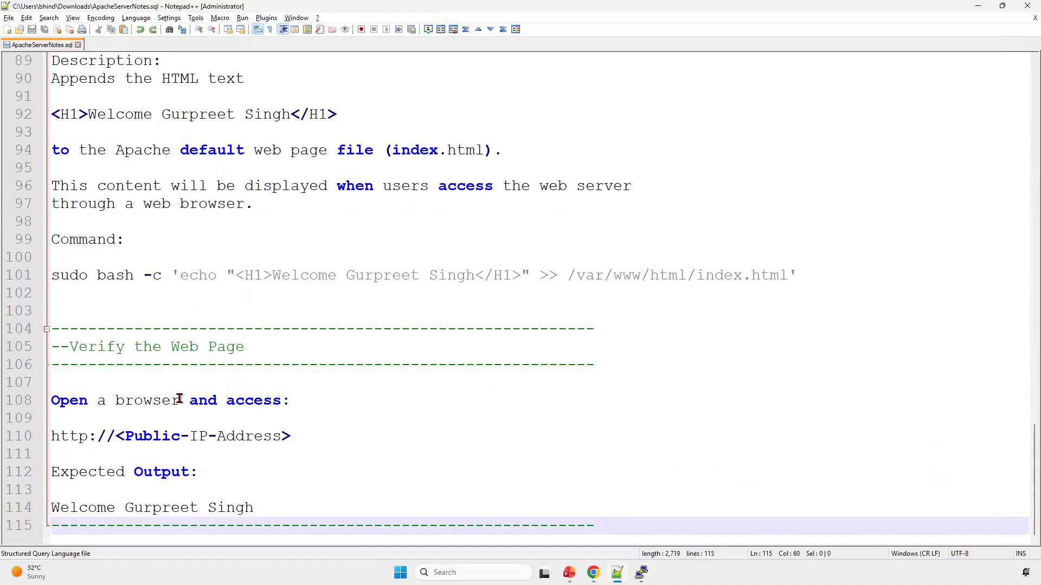
left_click(124, 400)
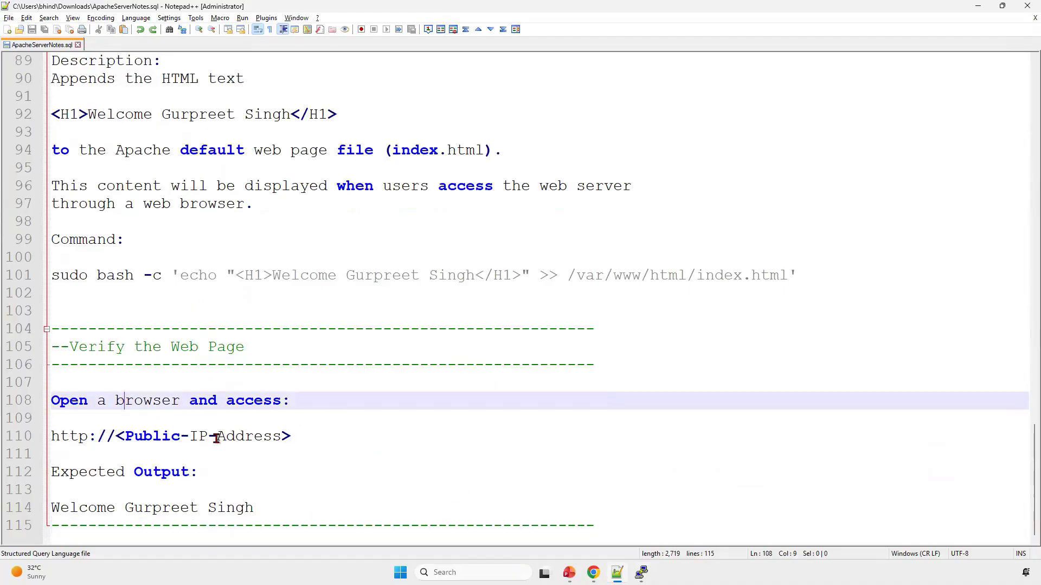
left_click(296, 437)
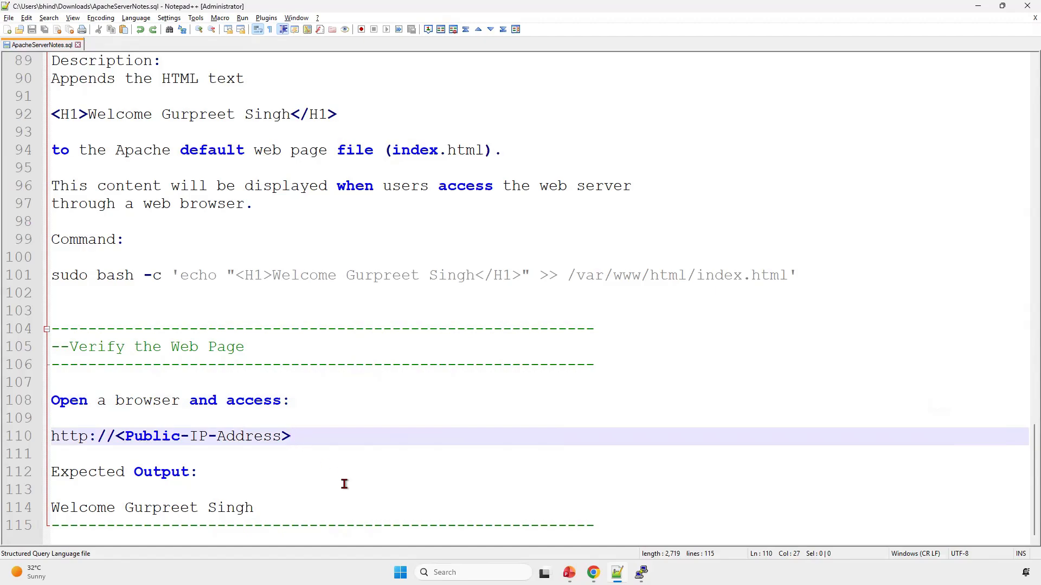
key("ctrl+d")
key("Return")
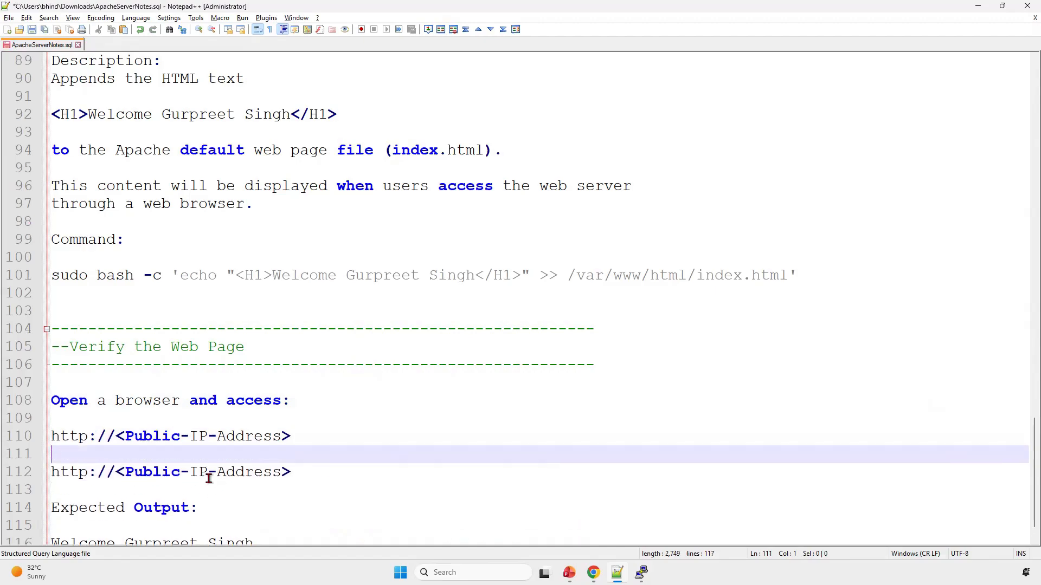
key("alt+Tab")
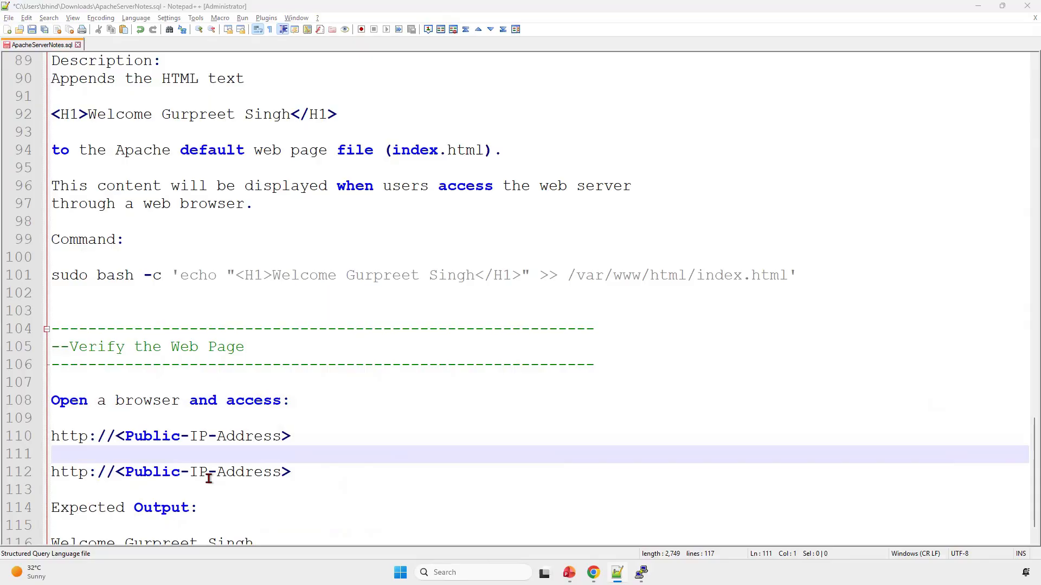
left_click(163, 33)
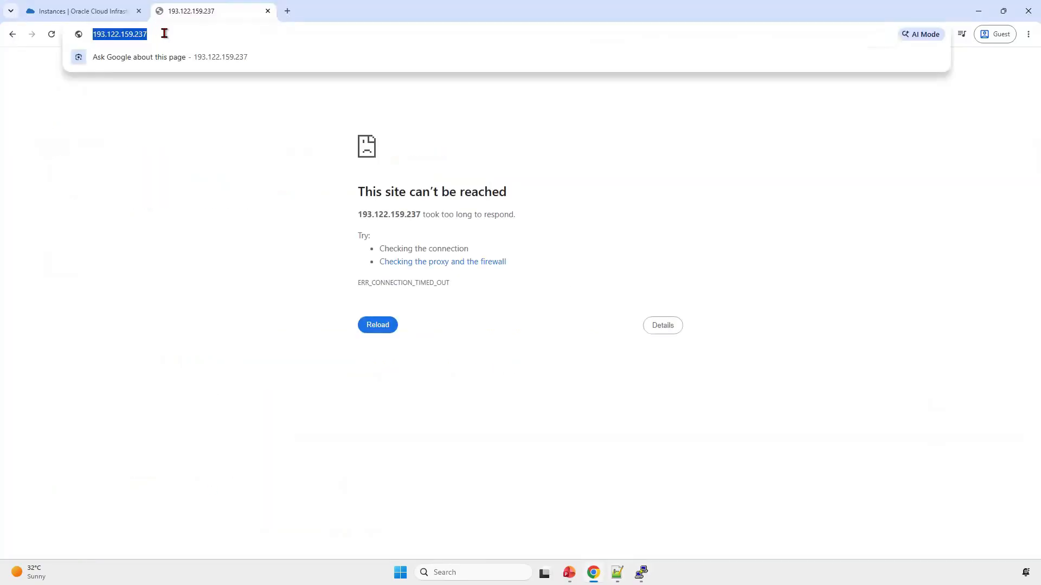
left_click_drag(164, 34, 74, 34)
key("ctrl+c")
left_click(94, 34)
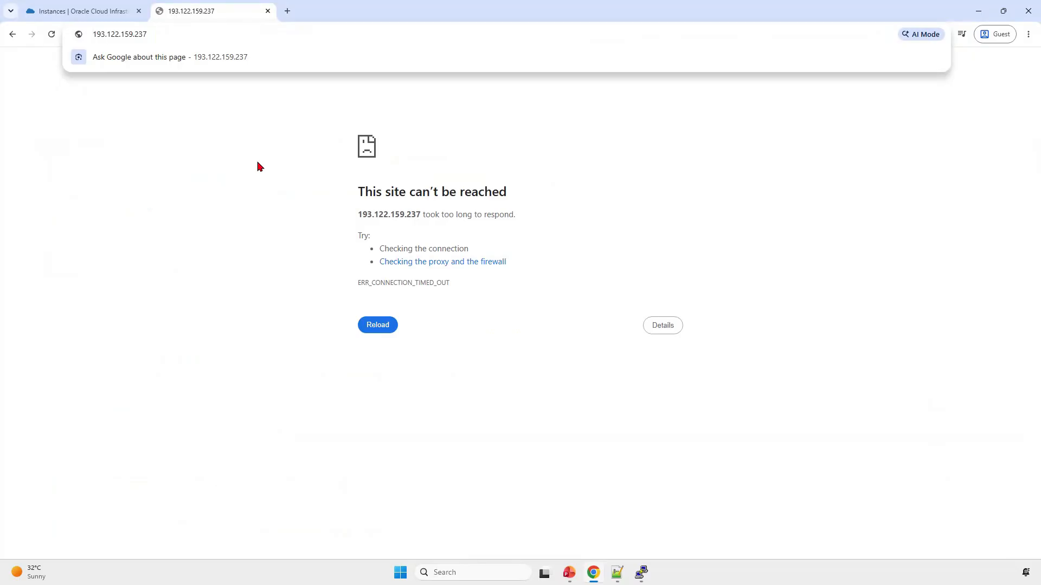
key("alt+Tab")
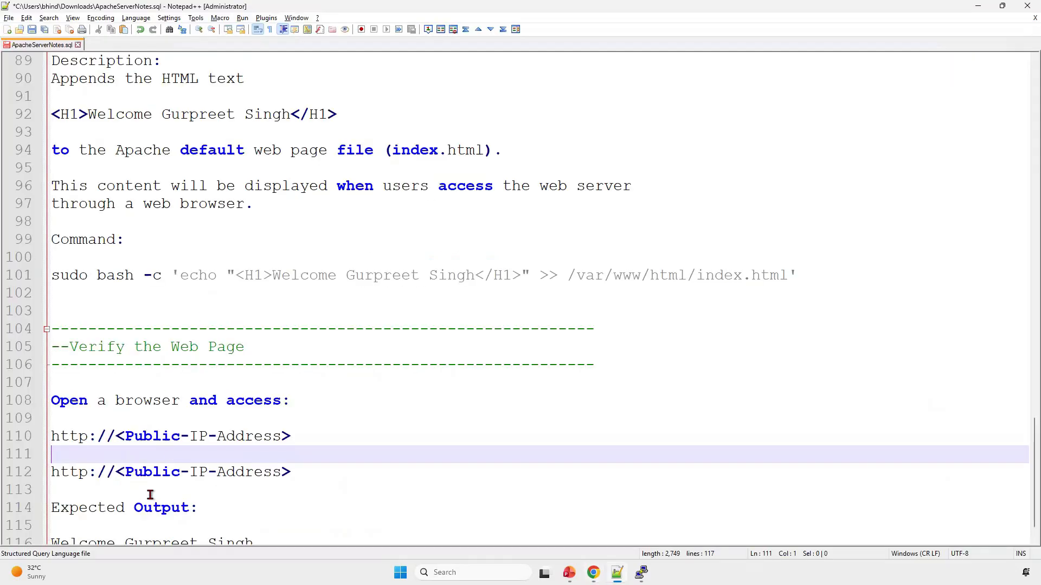
left_click(117, 472)
left_click(322, 470, "shift")
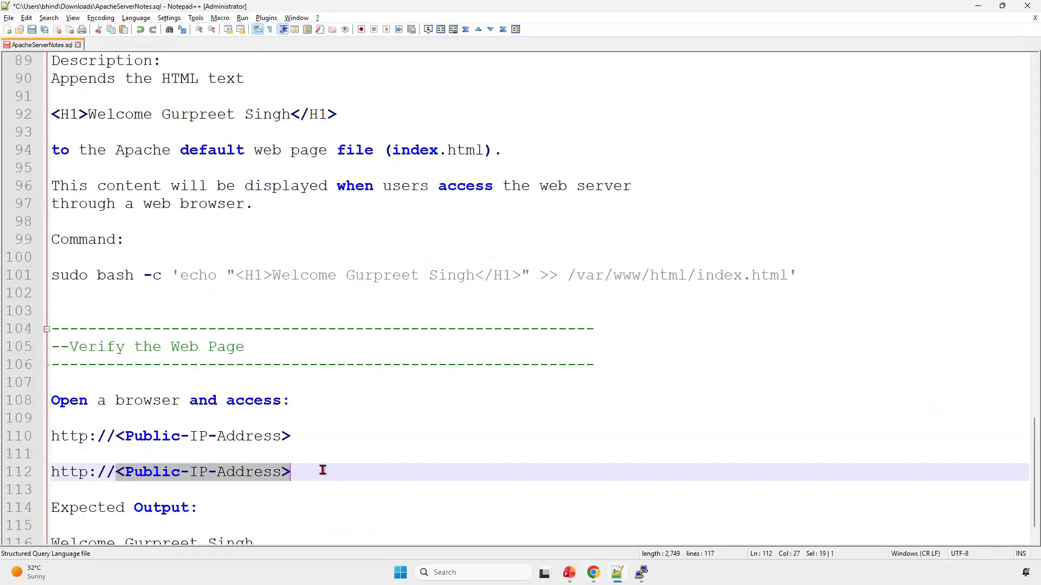
key("ctrl+v")
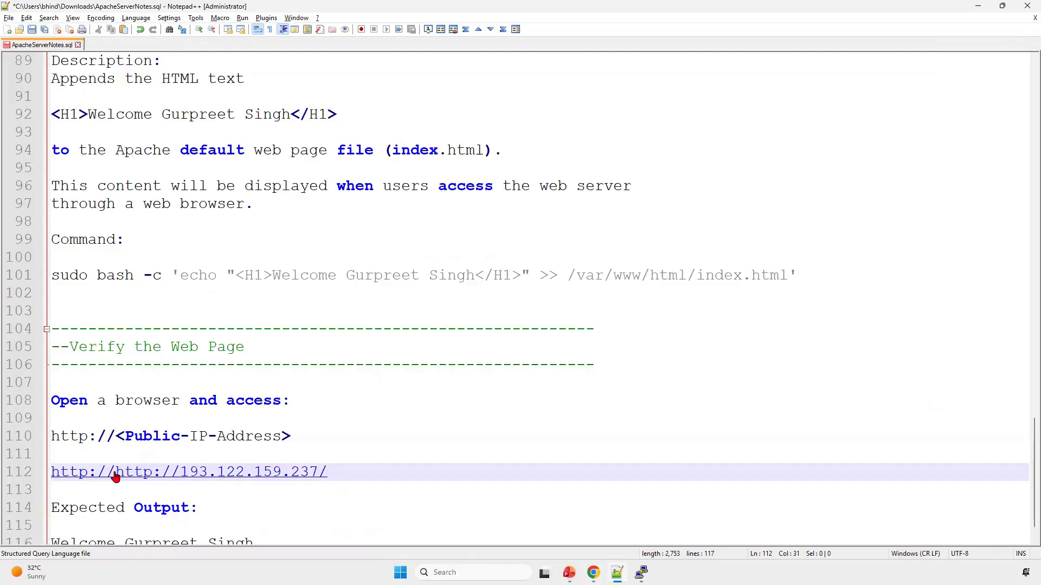
left_click_drag(116, 472, 320, 472)
key("ctrl+c")
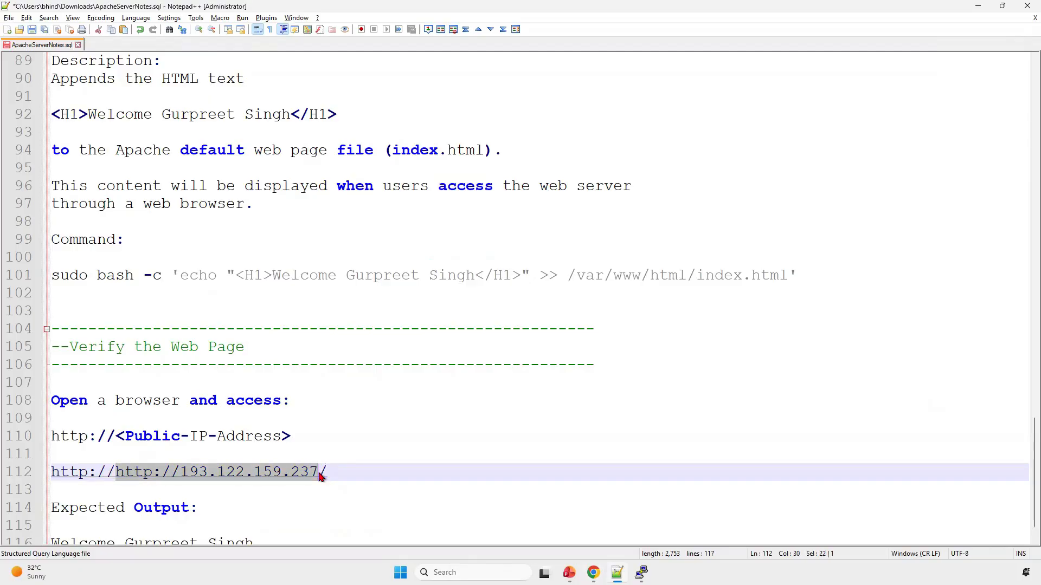
key("alt+Tab")
key("ctrl+v")
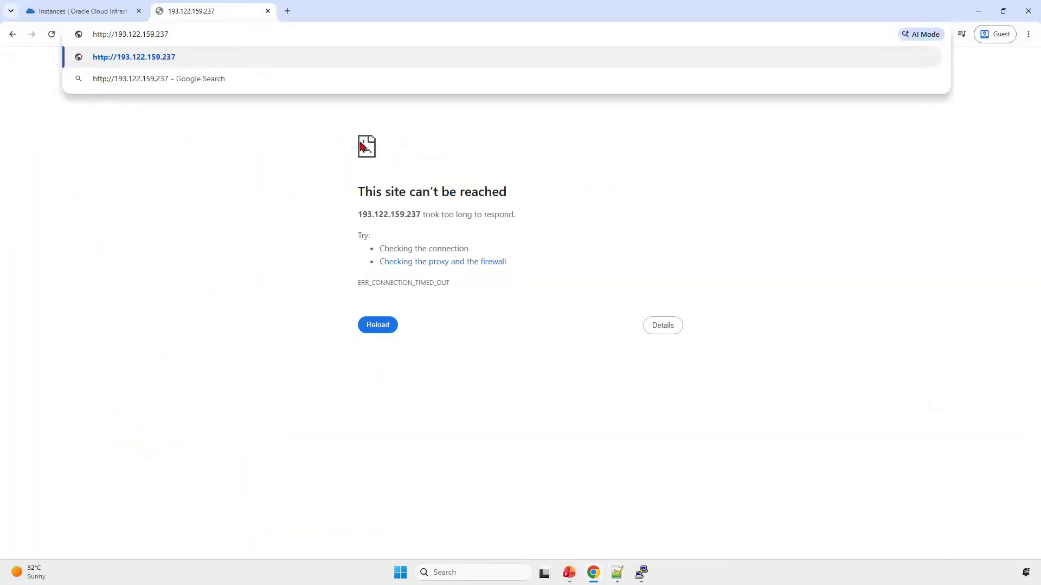
key("Return")
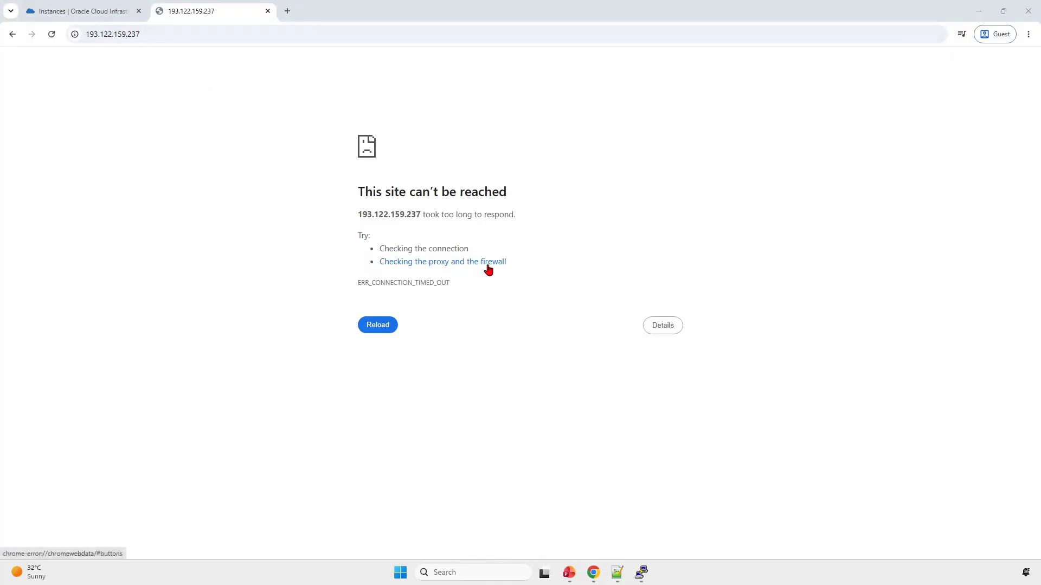
Step: Check the firewall-cmd error in PuTTY and change --zone-public to --zone=public in the Notepad++ notes' firewall command
left_click(642, 572)
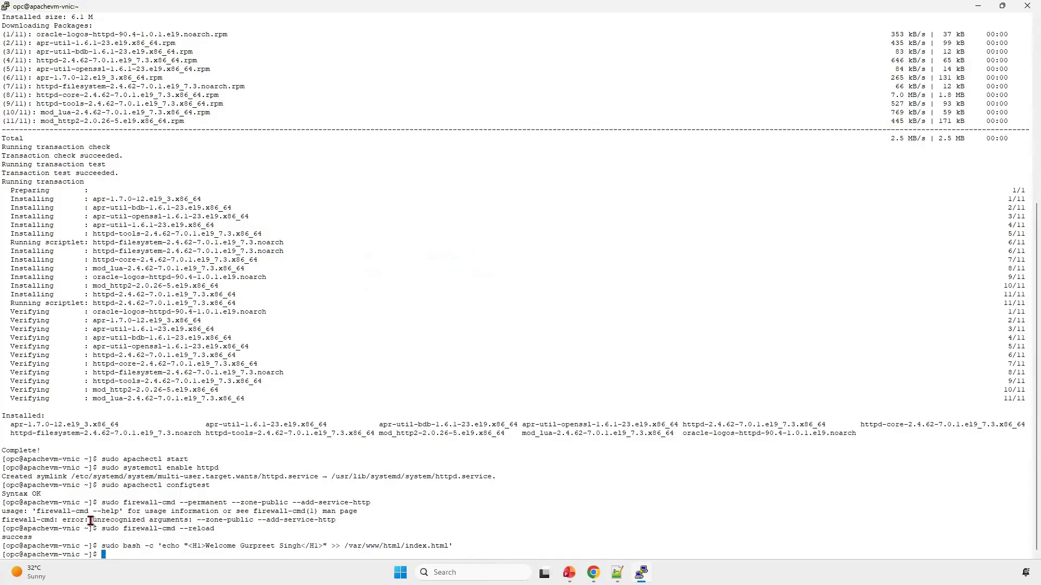
left_click_drag(58, 520, 348, 520)
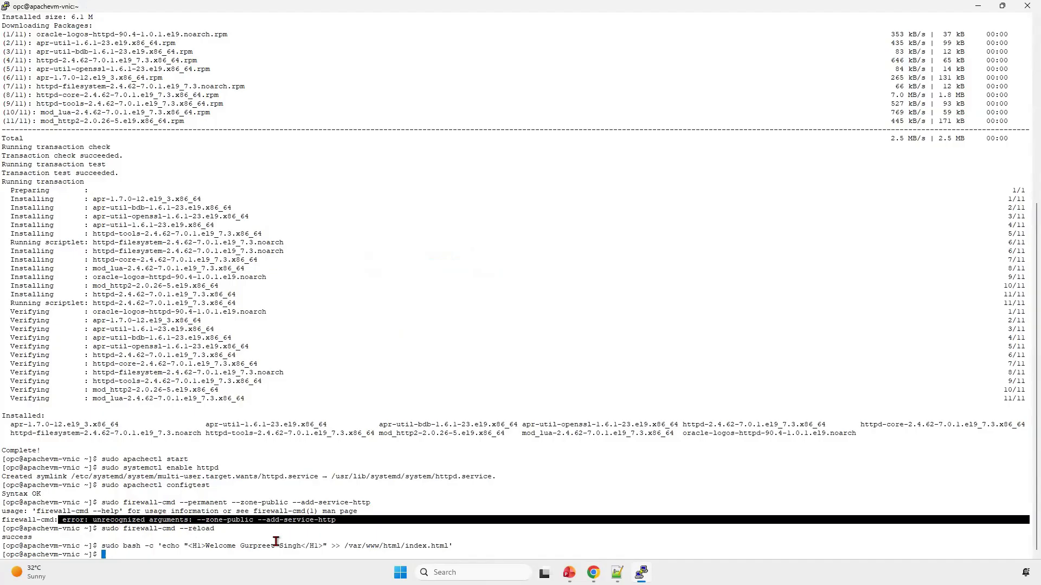
key("alt+Tab")
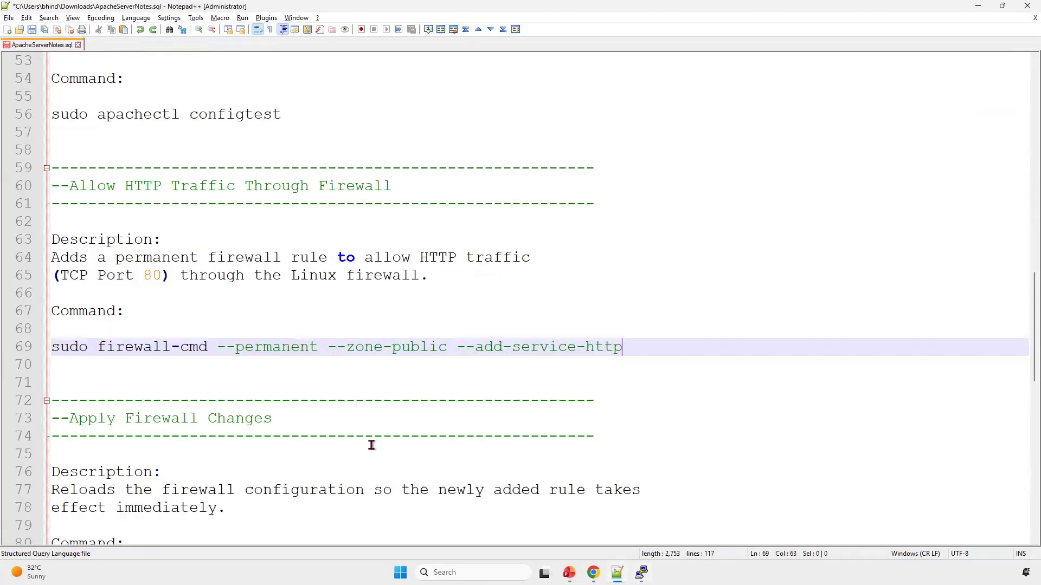
left_click(379, 382)
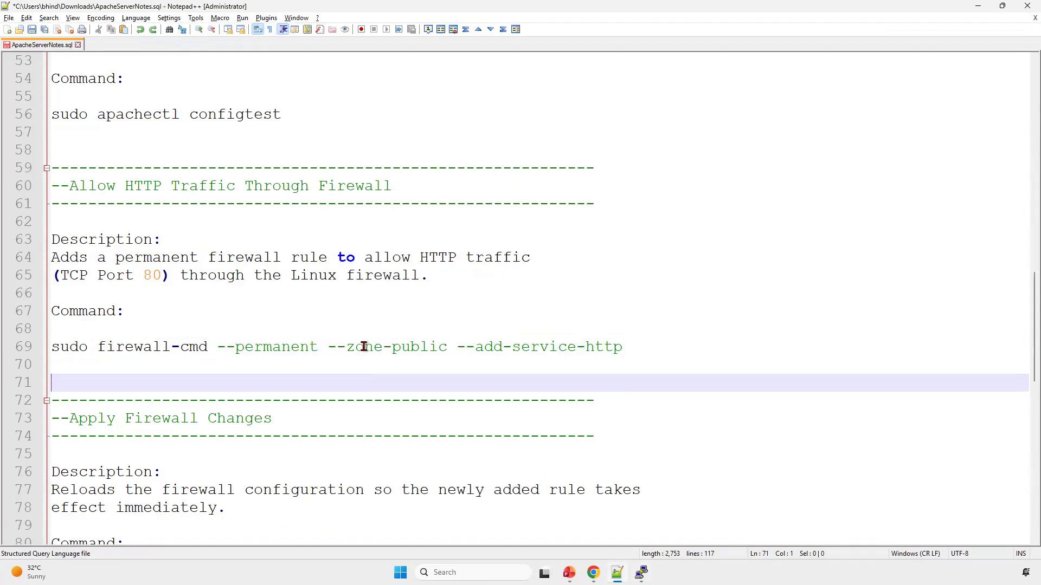
left_click_drag(393, 347, 386, 347)
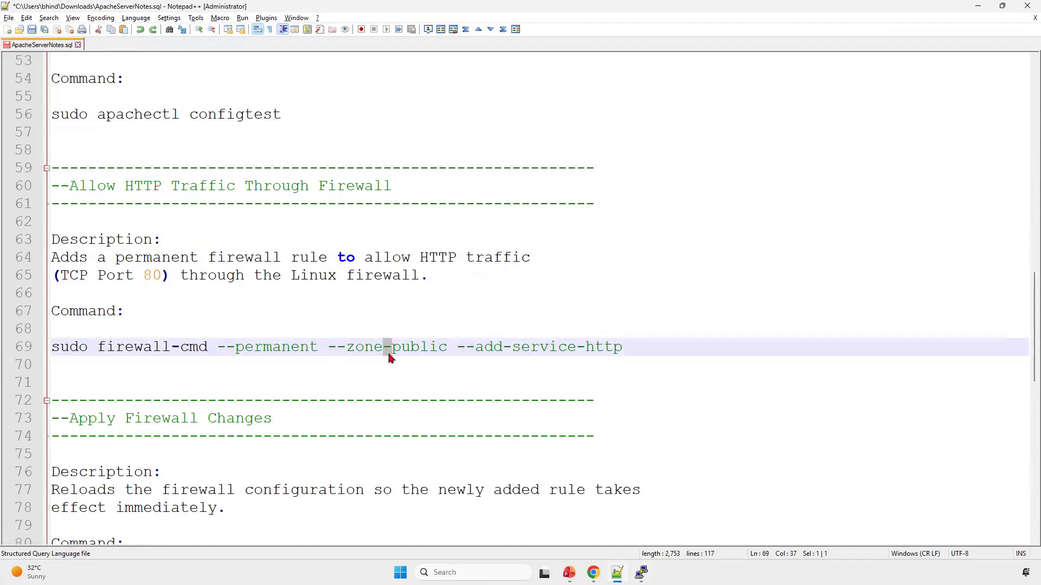
type("=")
Step: Copy sudo firewall-cmd --permanent --zone=public --add-service-http from the notes and try to run it in PuTTY
left_click(410, 349)
left_click(52, 348, "shift")
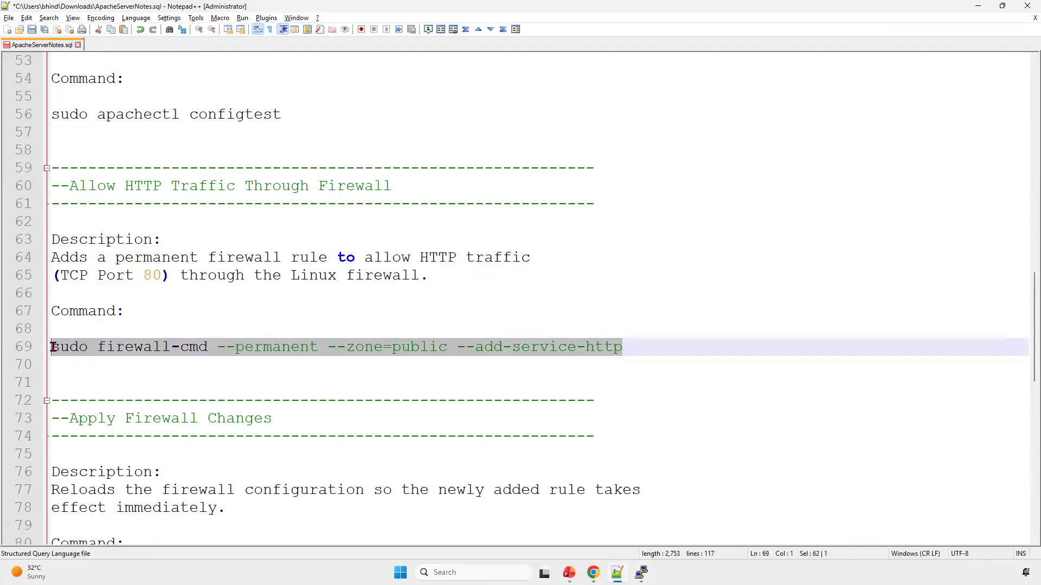
key("ctrl+c")
key("alt+Tab")
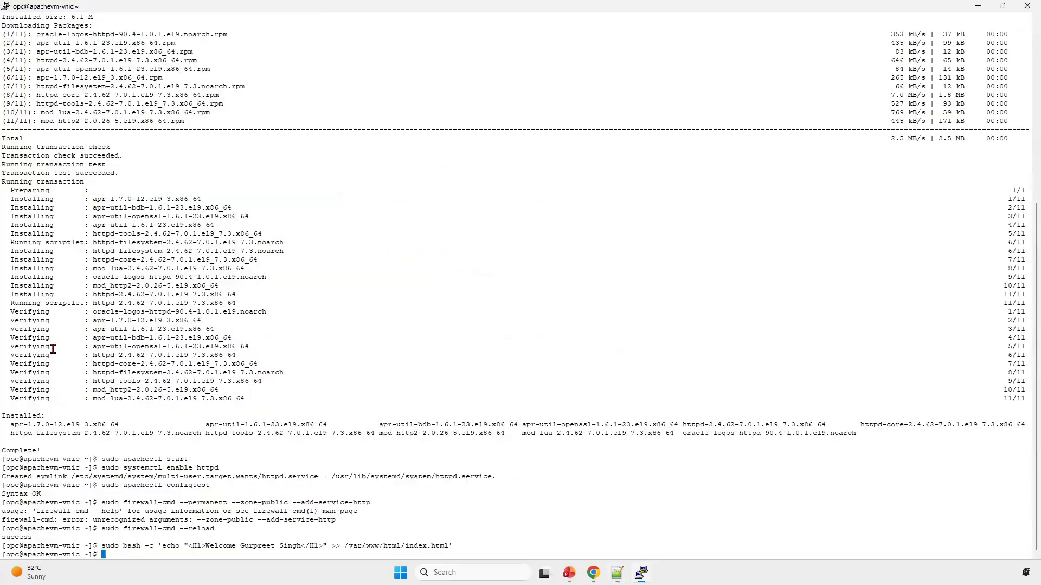
right_click(264, 502)
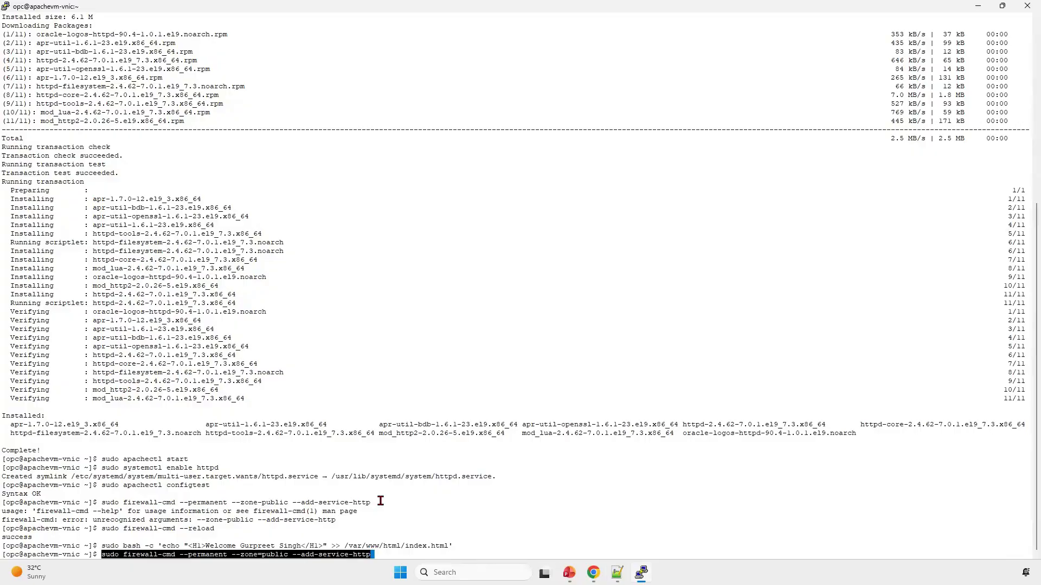
key("Return")
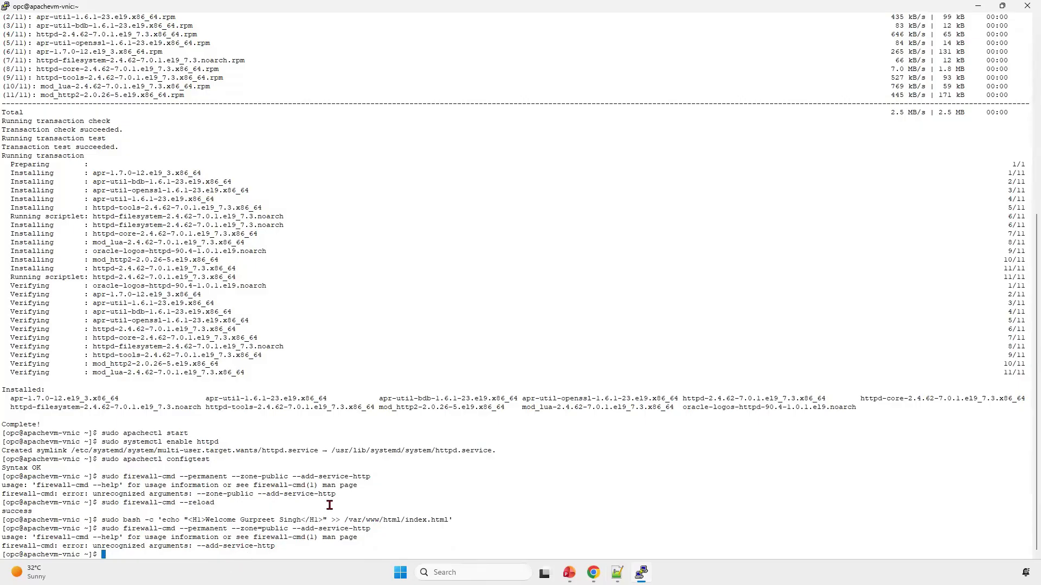
Step: Change --add-service-http to --add-service=http in the Notepad++ notes' firewall command
key("alt+Tab")
left_click(585, 351)
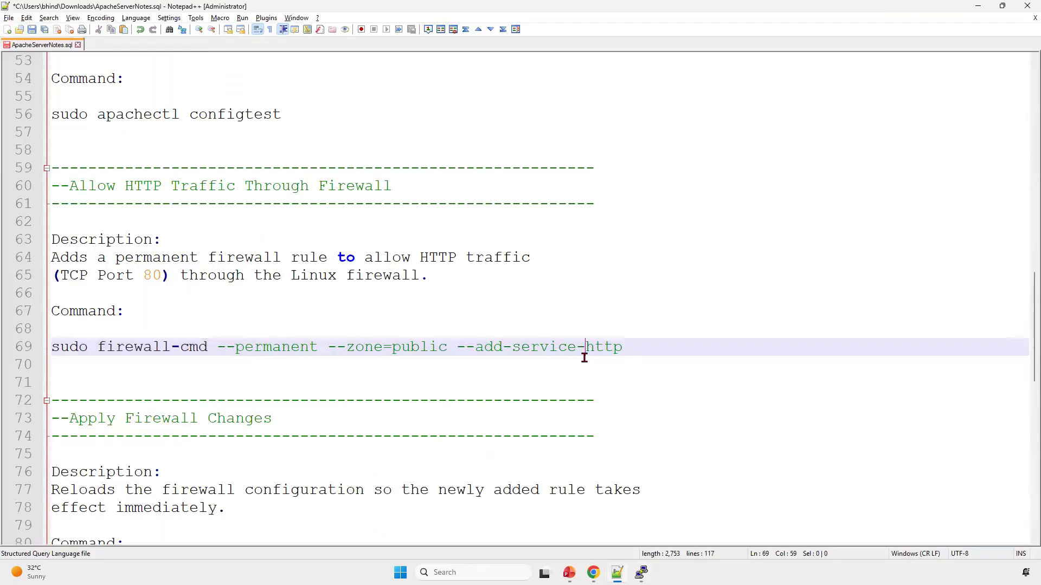
key("shift+Left")
type("=")
Step: Copy sudo firewall-cmd --permanent --zone=public --add-service=http from the notes and run it in PuTTY
left_click(421, 347)
left_click(54, 347, "shift")
key("ctrl+c")
key("alt+Tab")
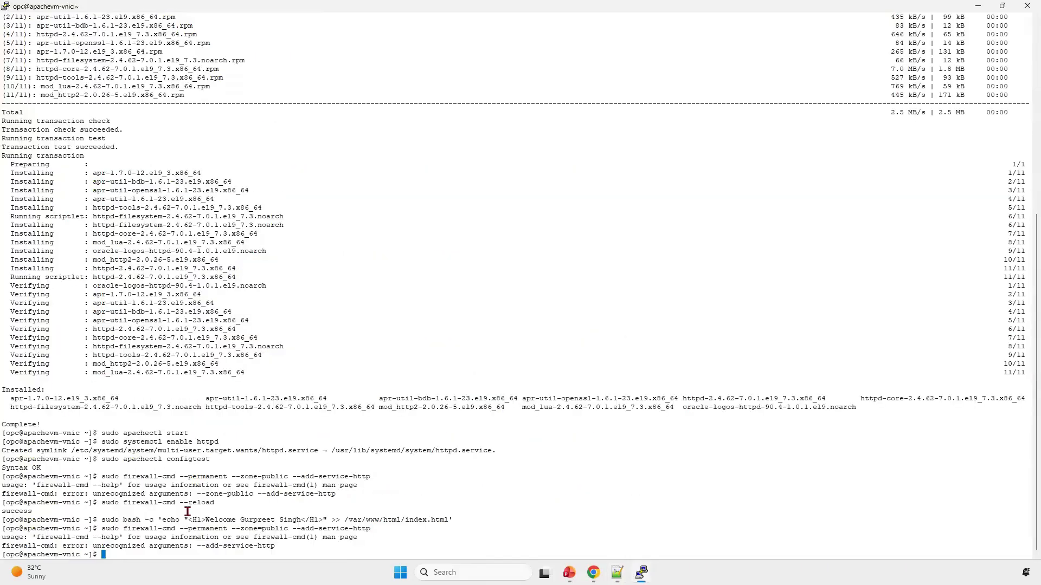
right_click(190, 512)
key("Return")
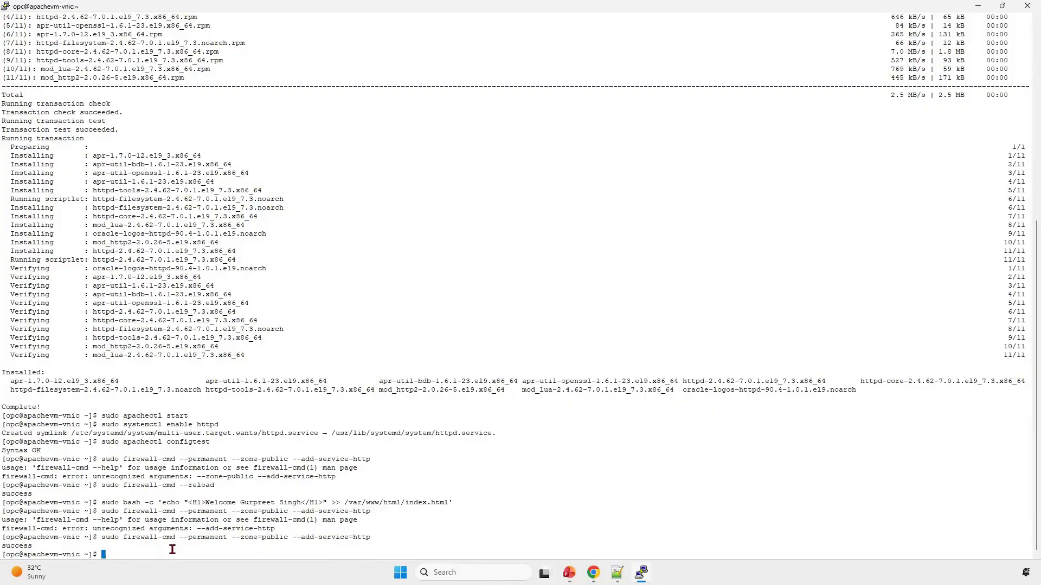
Step: Copy sudo firewall-cmd --reload from the Apply Firewall Changes section of the notes and run it in PuTTY
key("alt+Tab")
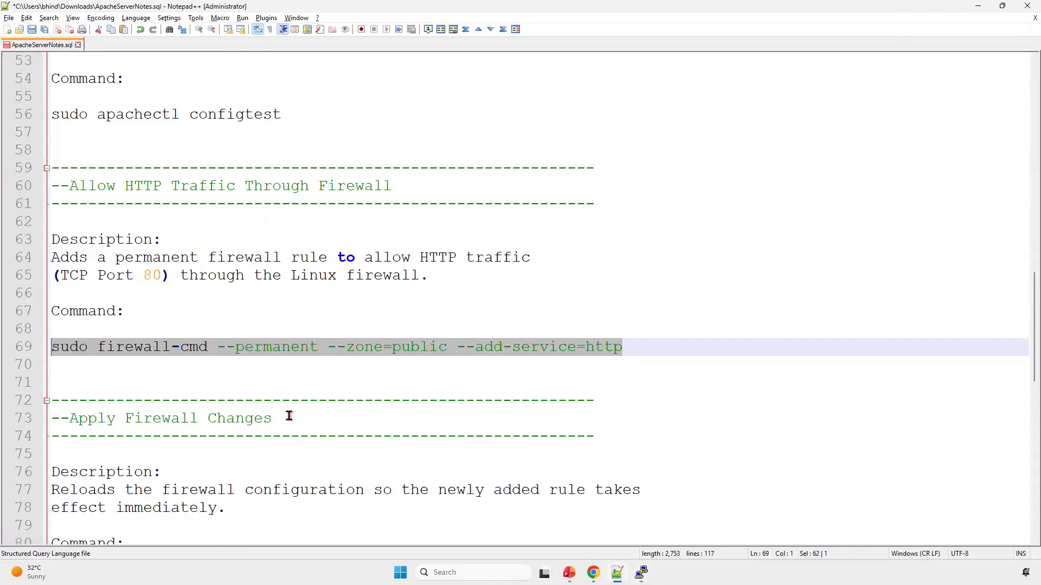
scroll(292, 409, "down", 2)
left_click_drag(300, 473, 29, 478)
key("alt+Tab")
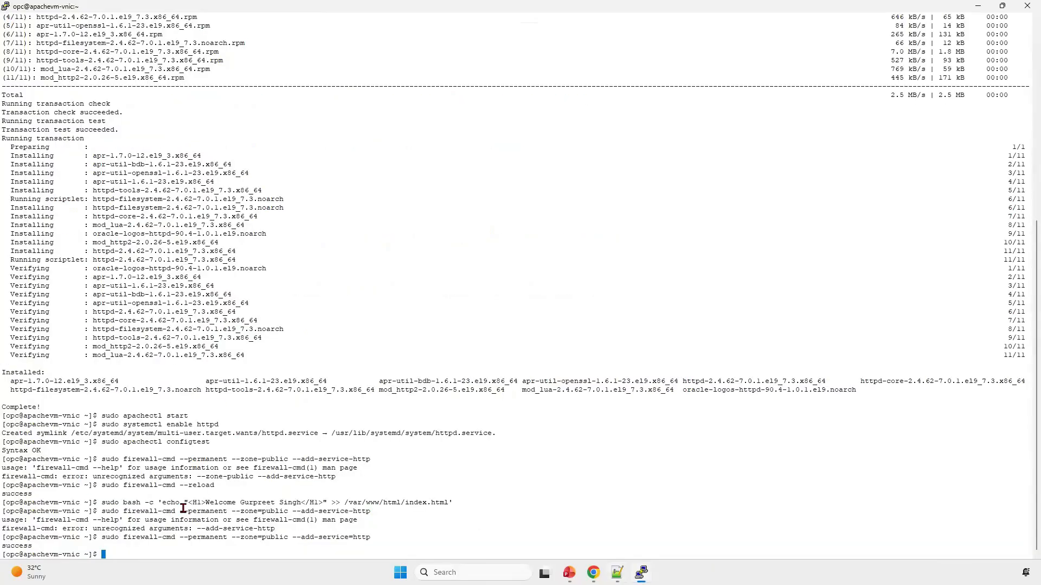
right_click(202, 517)
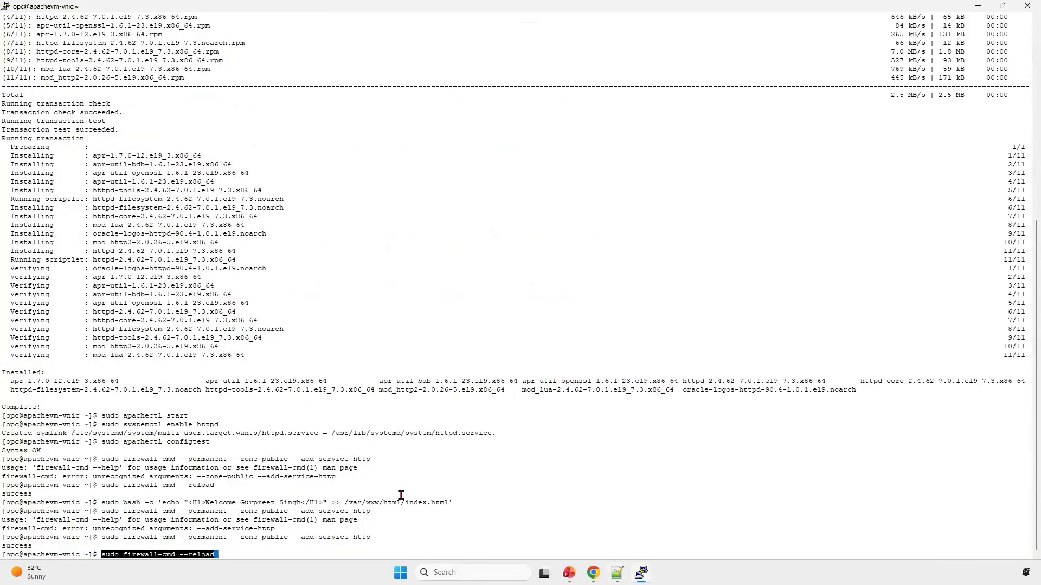
key("Return")
Step: Switch to Chrome, reload the page at 193.122.159.237 and examine its enlarged heading
key("alt+Tab")
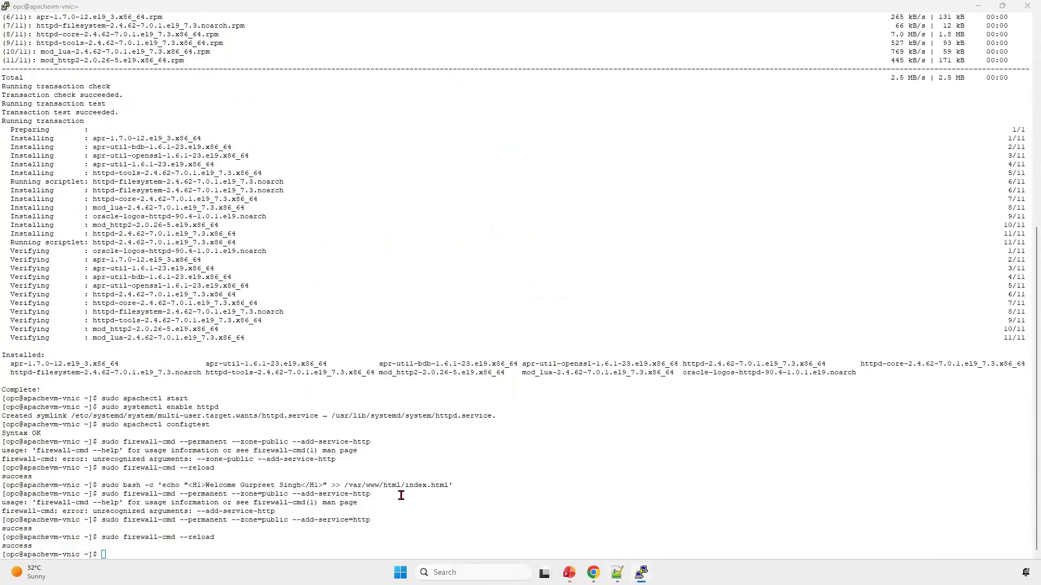
scroll(404, 465, "down", 9)
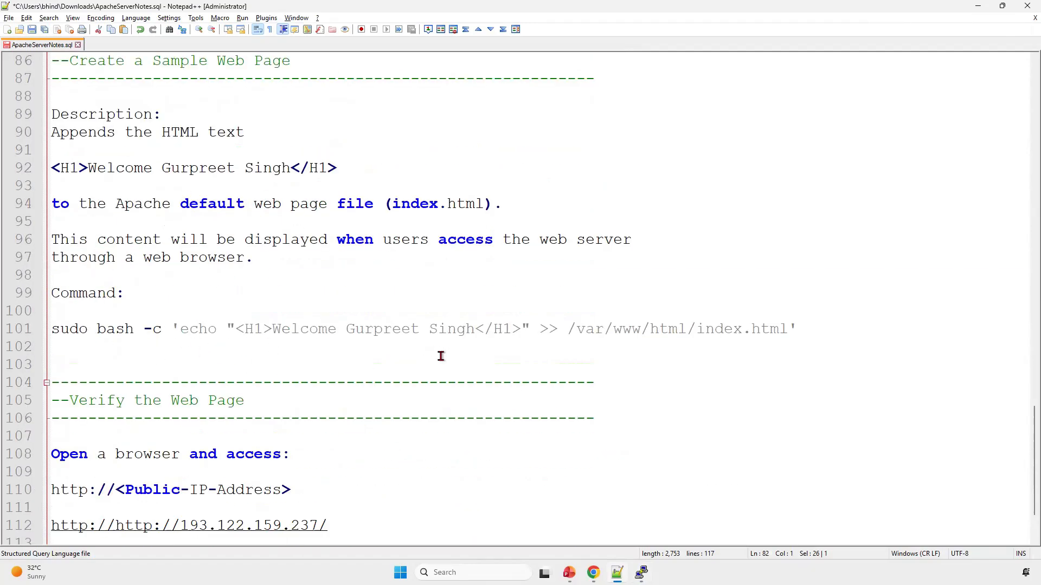
key("alt+Tab")
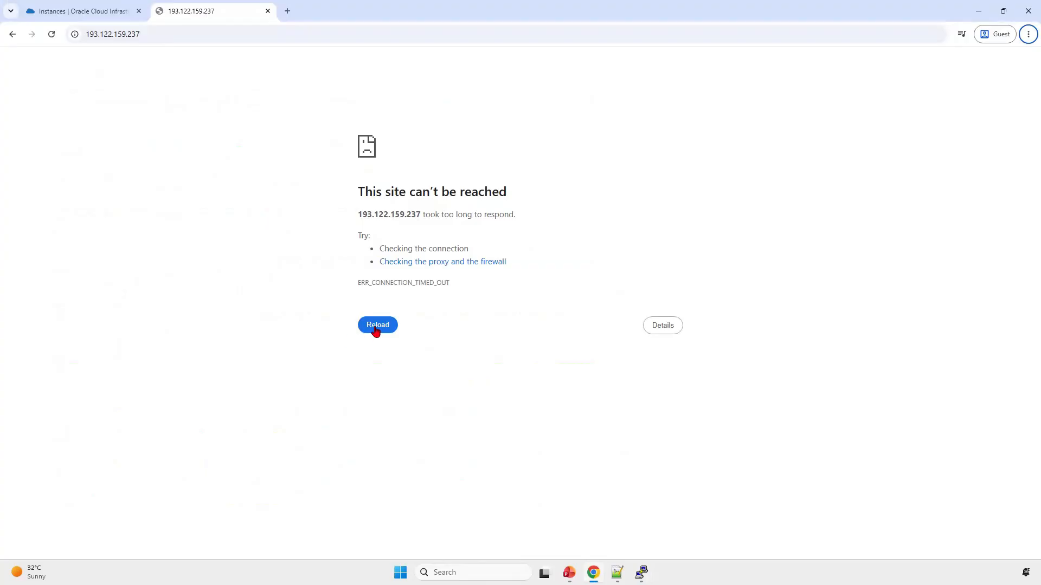
left_click(377, 330)
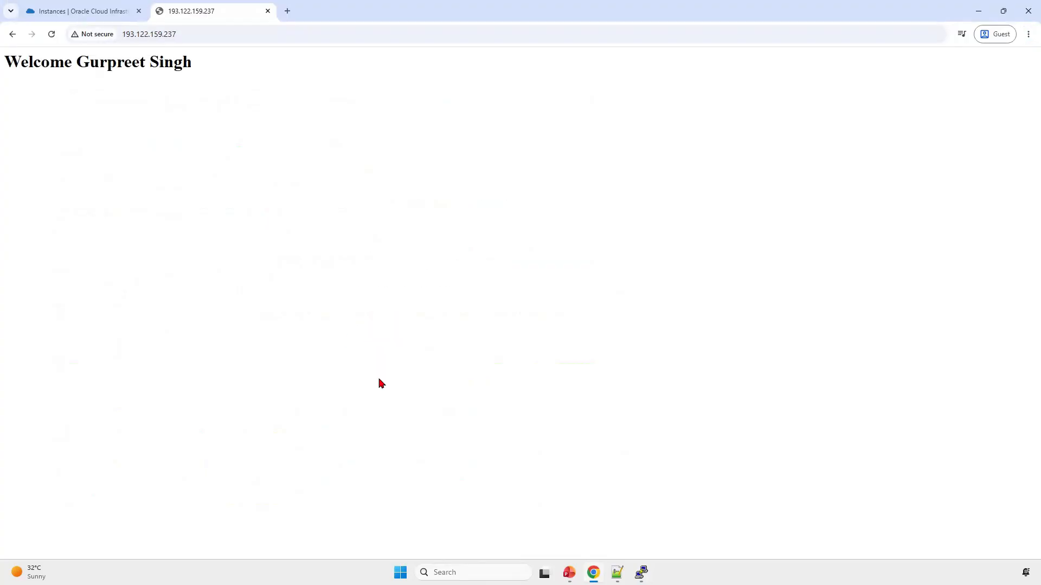
key("ctrl+plus")
key("ctrl+plus")
key("ctrl+plus")
key("ctrl+plus")
key("ctrl+plus")
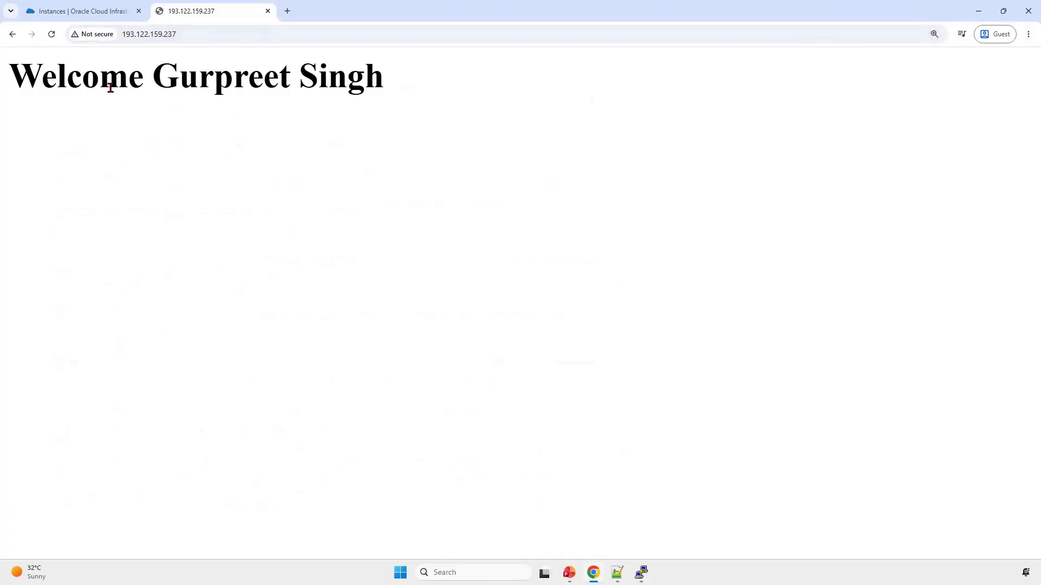
triple_click(72, 83)
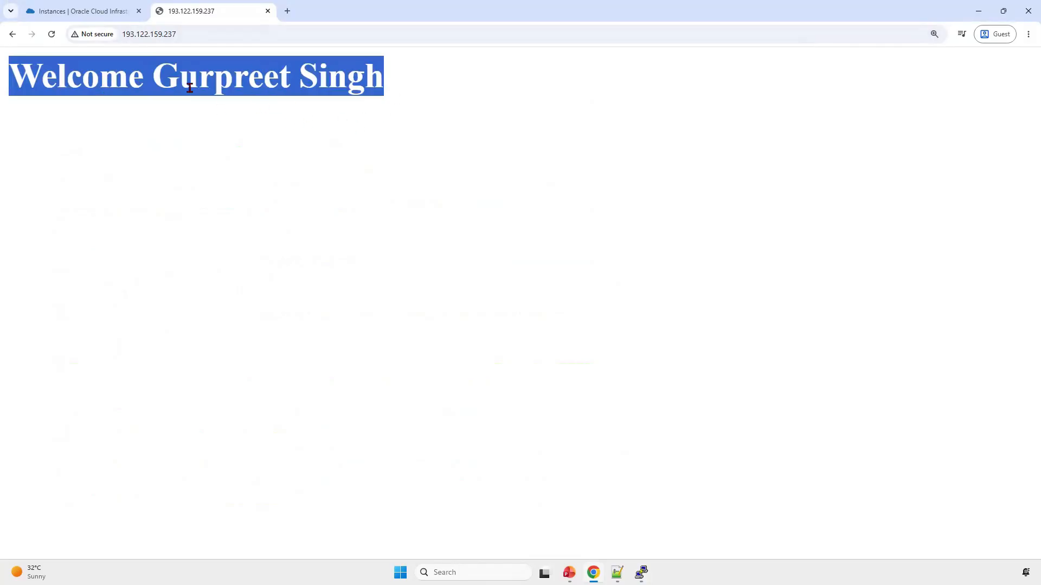
left_click(326, 120)
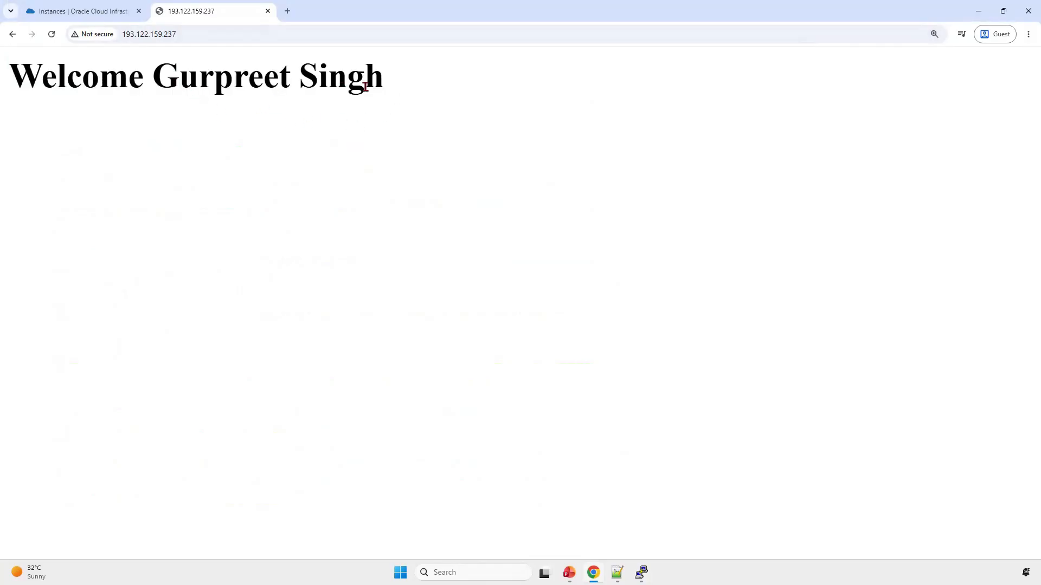
Step: Switch to the Notepad++ notes and highlight the H1 markup within the sudo bash echo command
mouse_move(617, 572)
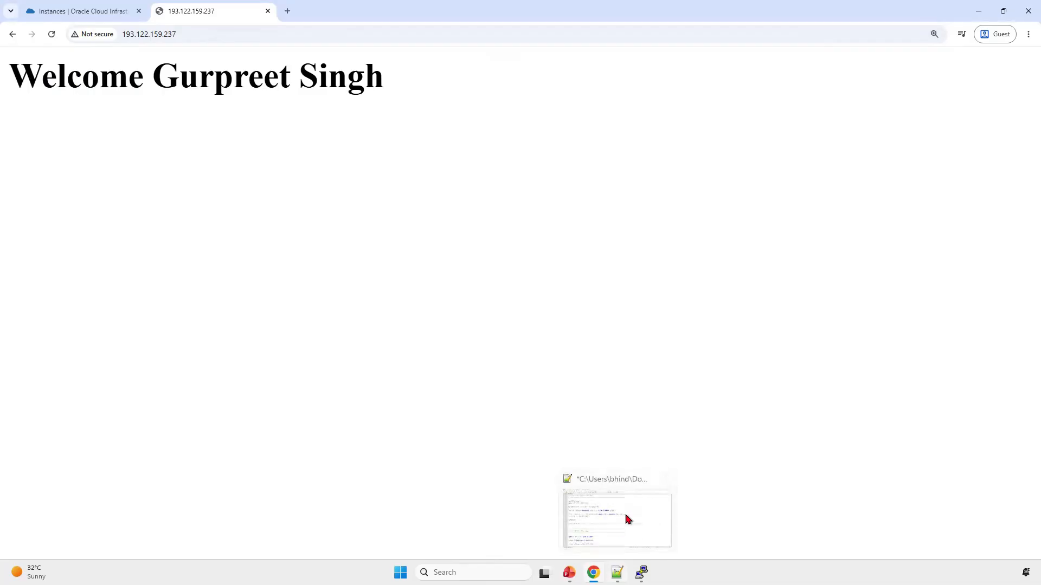
left_click(625, 512)
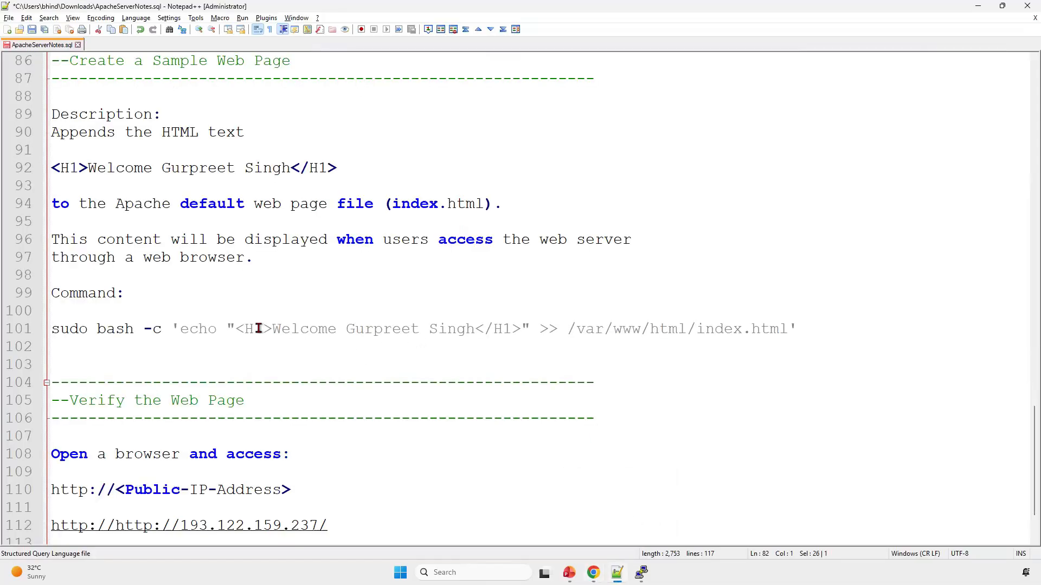
left_click_drag(235, 329, 521, 329)
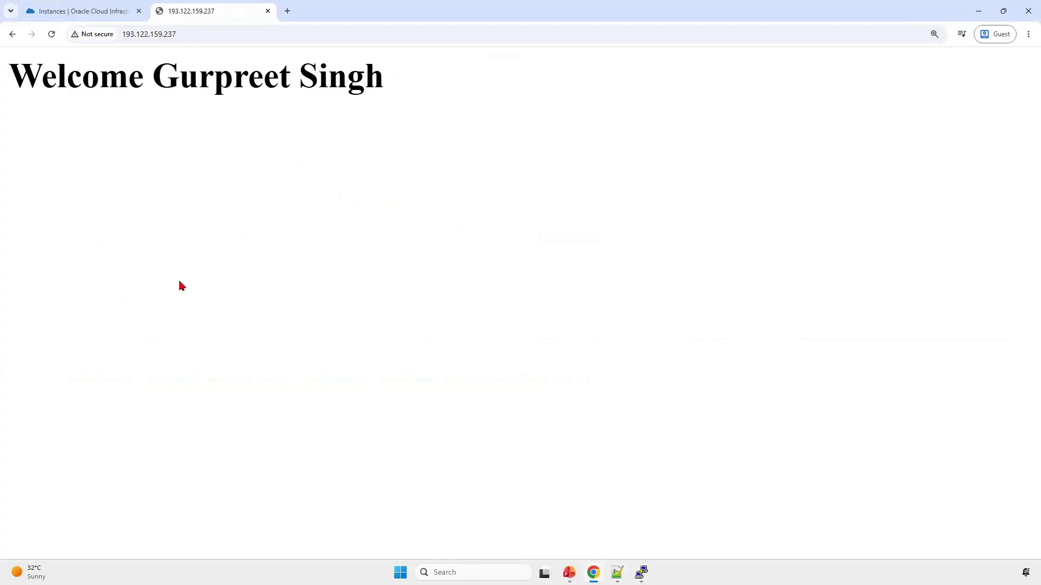
Step: Review the ApacheVM entry in the Oracle Cloud instances list in Chrome and return to the 193.122.159.237 page
left_click(87, 15)
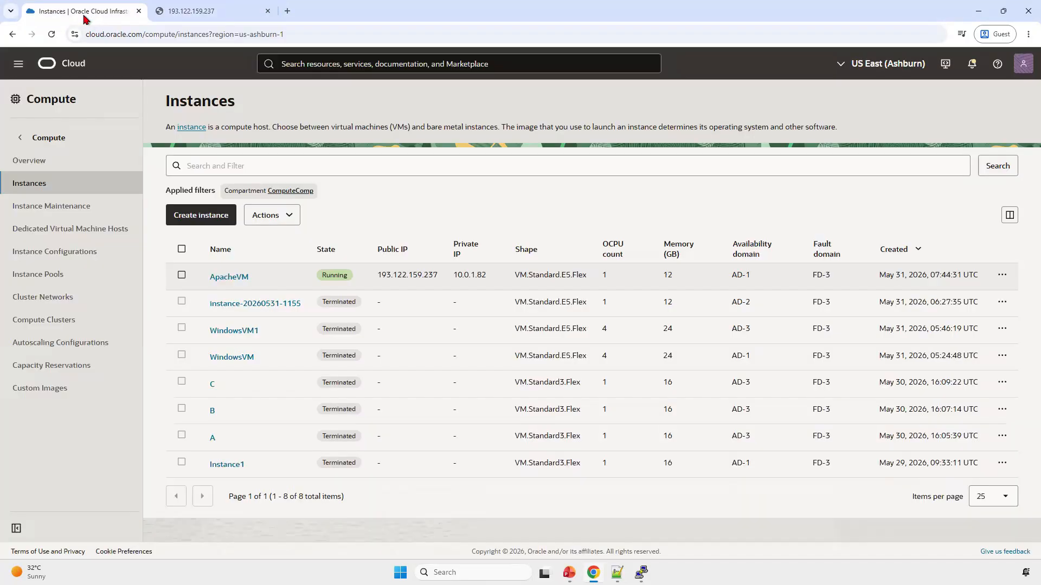
left_click(208, 12)
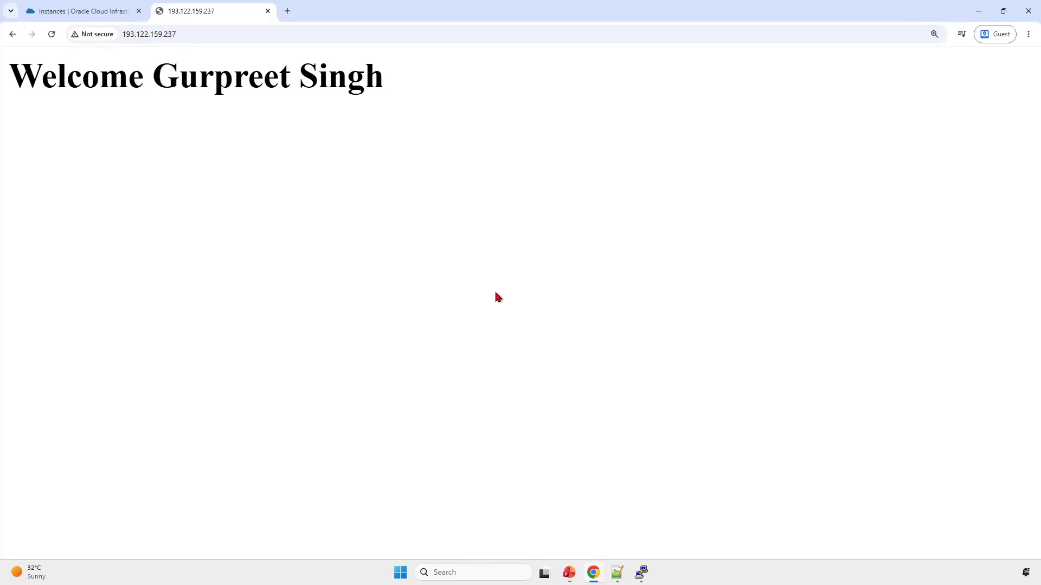
key("alt+Tab")
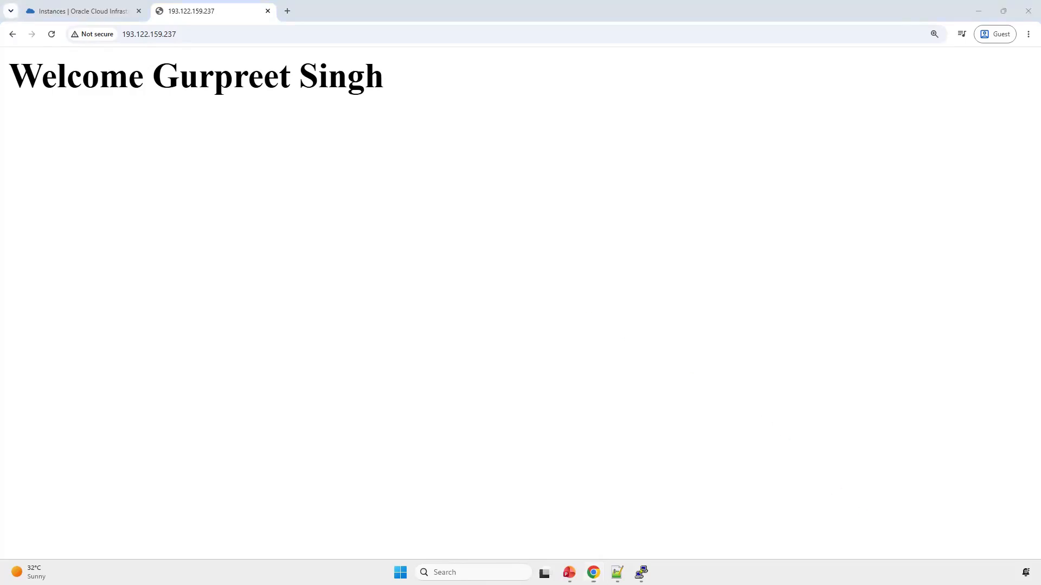